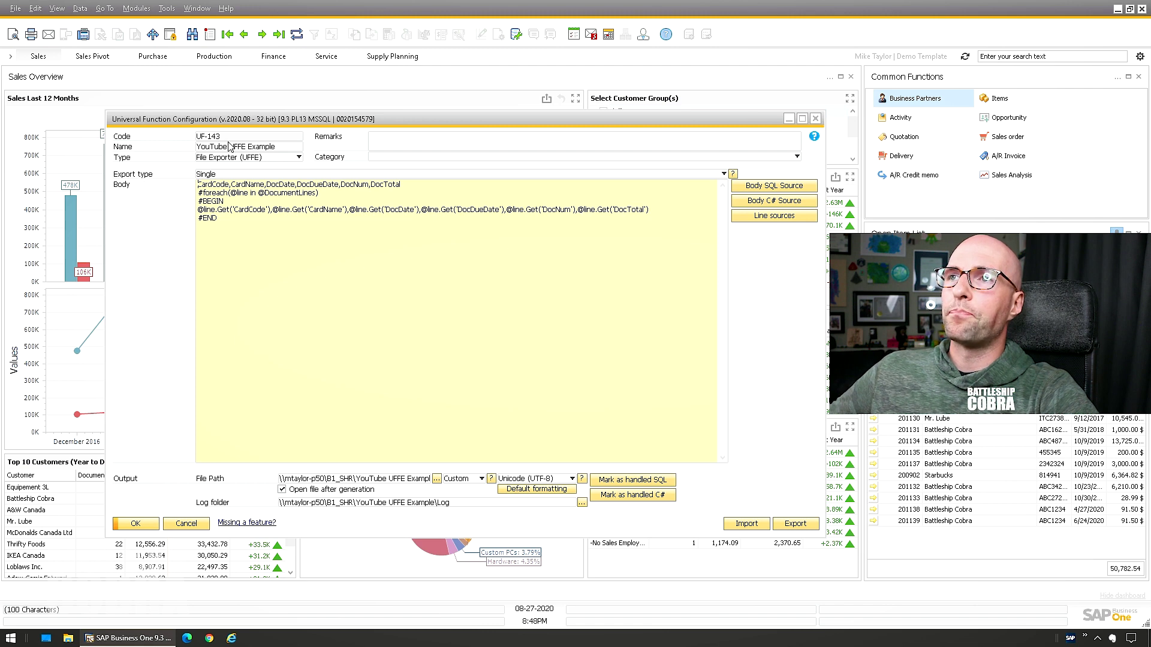
Step: Examine the exporter's body template: the column header line, the foreach loop over DocumentLines and the line.Get expressions
{"action": "left_click", "coordinate": [214, 175]}
{"action": "left_click", "coordinate": [206, 184]}
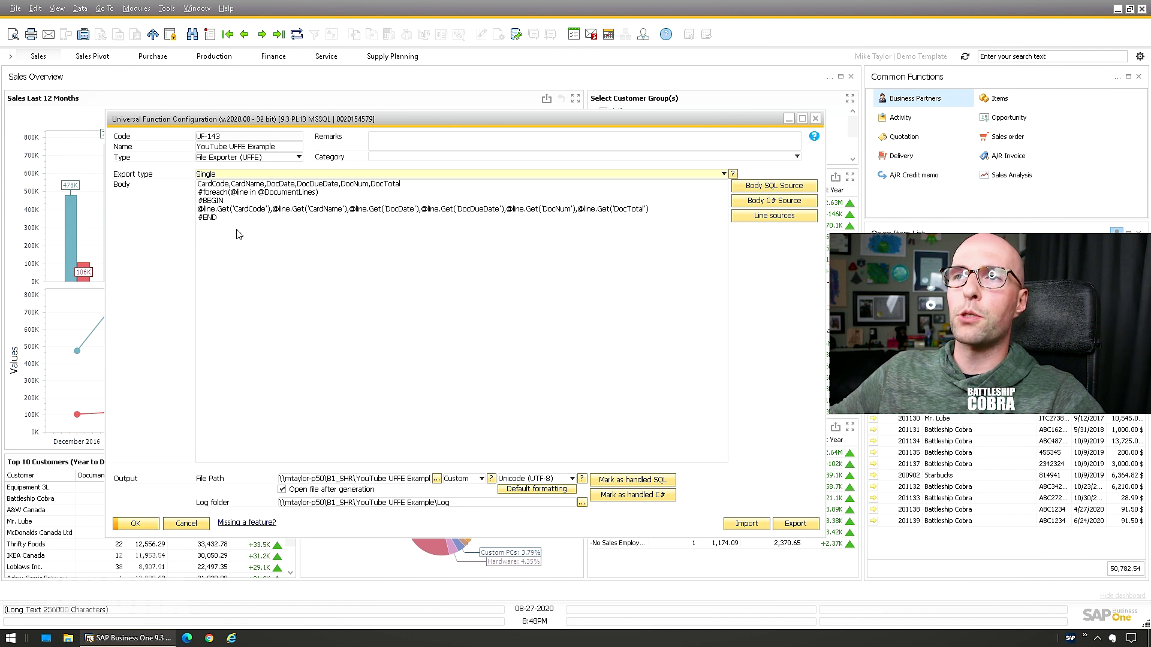
{"action": "left_click", "coordinate": [379, 207]}
{"action": "left_click_drag", "start_coordinate": [409, 185], "coordinate": [183, 187]}
{"action": "left_click", "coordinate": [228, 184]}
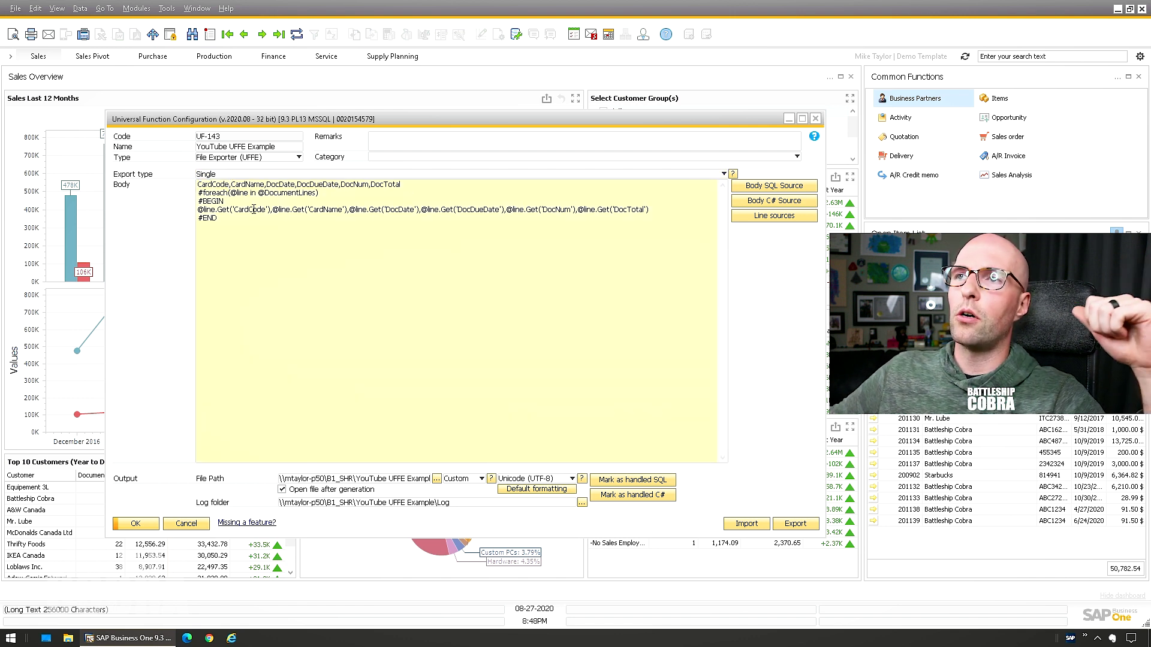
{"action": "left_click", "coordinate": [415, 187]}
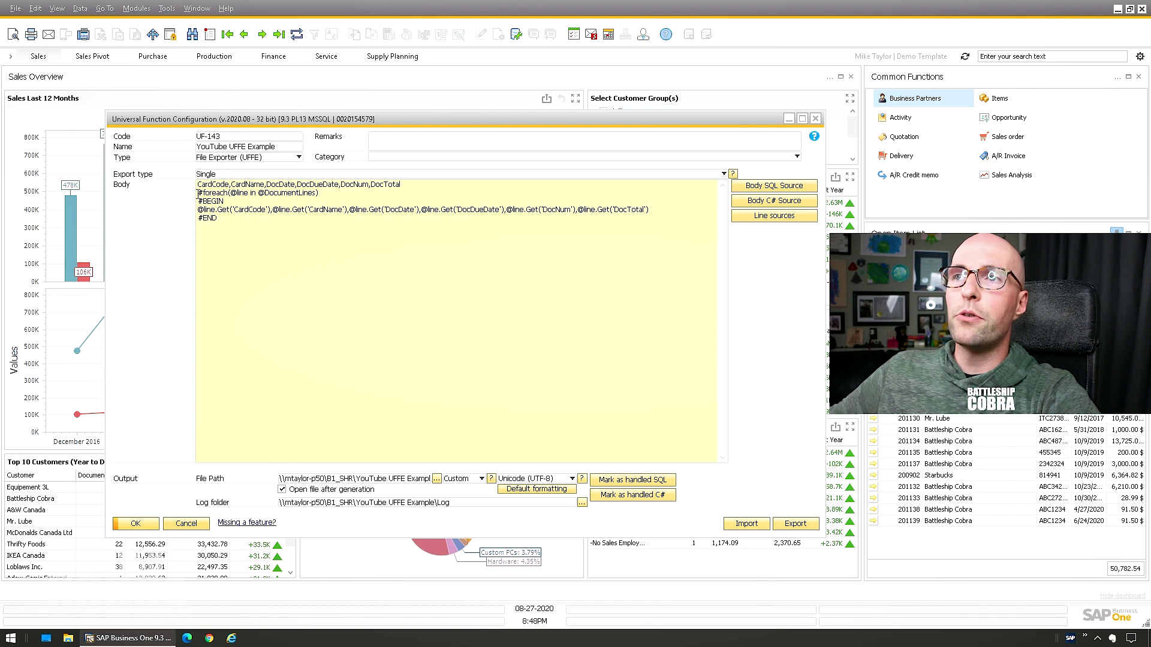
{"action": "left_click_drag", "start_coordinate": [198, 193], "coordinate": [318, 193]}
{"action": "left_click_drag", "start_coordinate": [199, 201], "coordinate": [345, 211]}
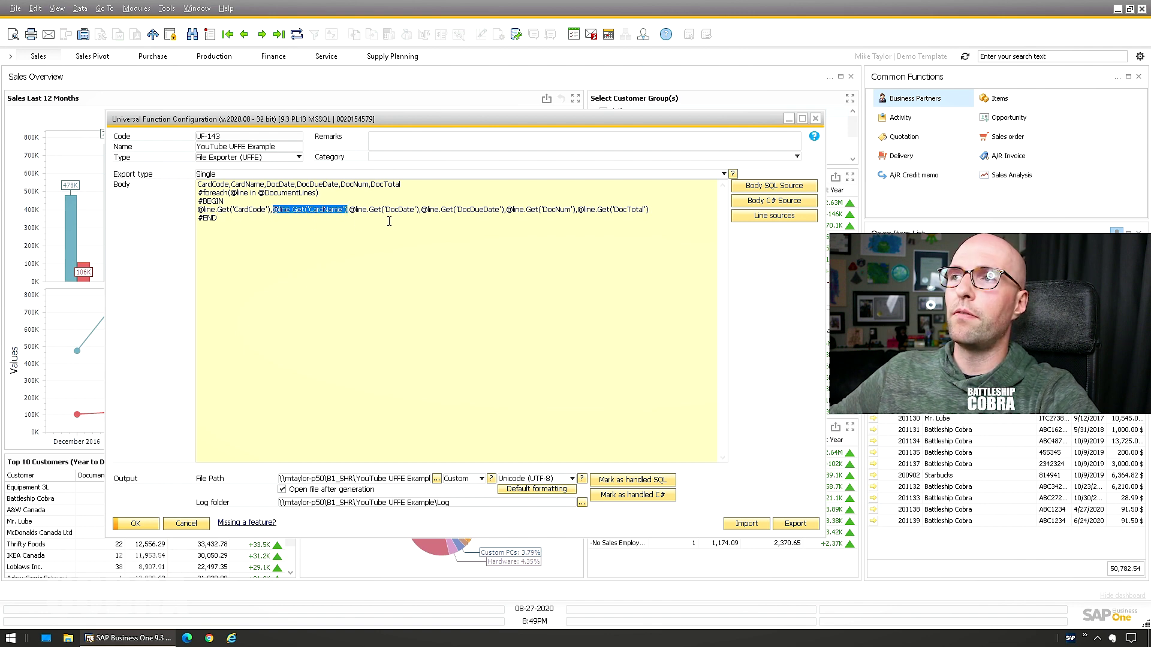
Step: Inspect the SQL query behind the DocumentLines line source, especially its CardCode filter on DocKey@, and close the line sources
{"action": "left_click", "coordinate": [779, 216]}
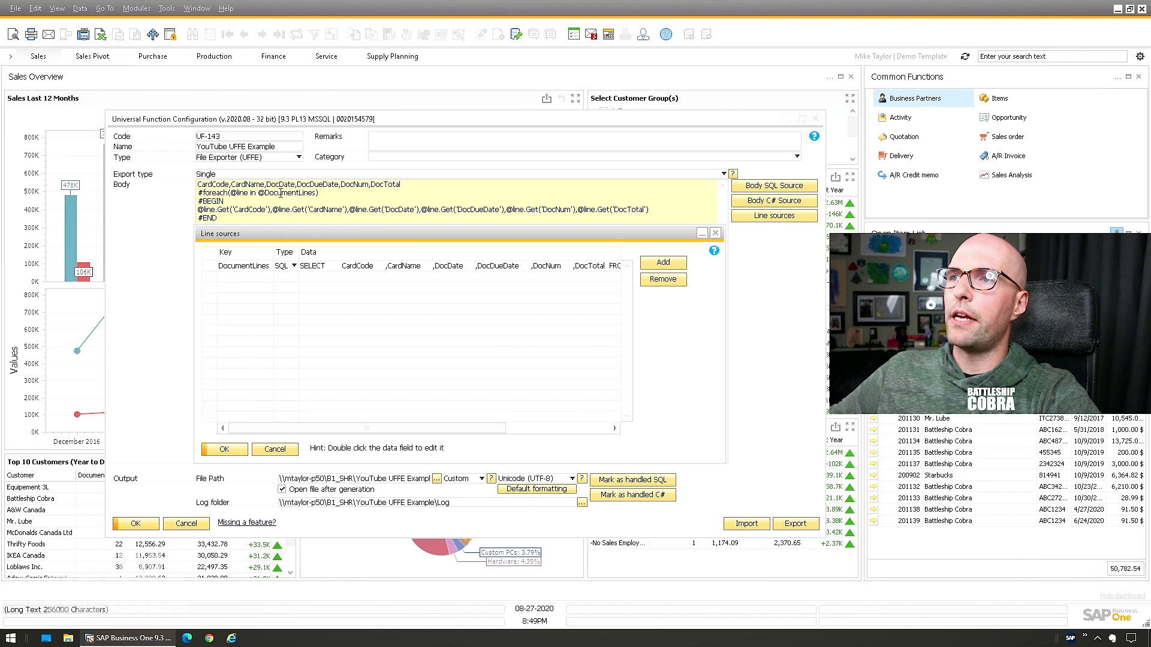
{"action": "left_click", "coordinate": [247, 266]}
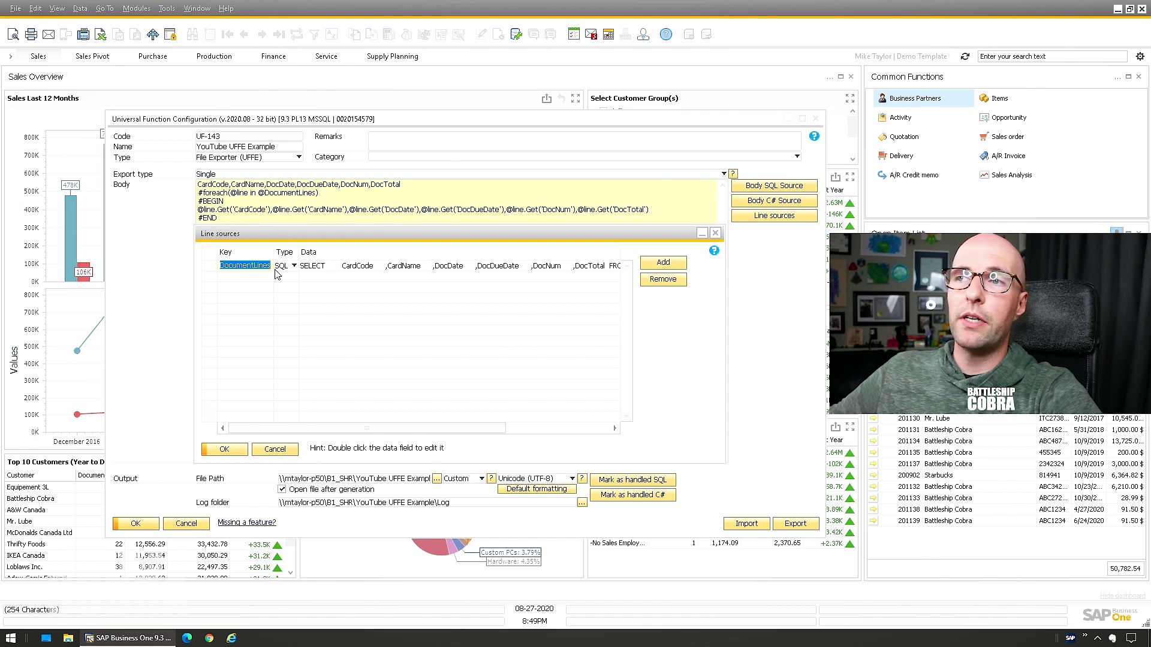
{"action": "double_click", "coordinate": [318, 267]}
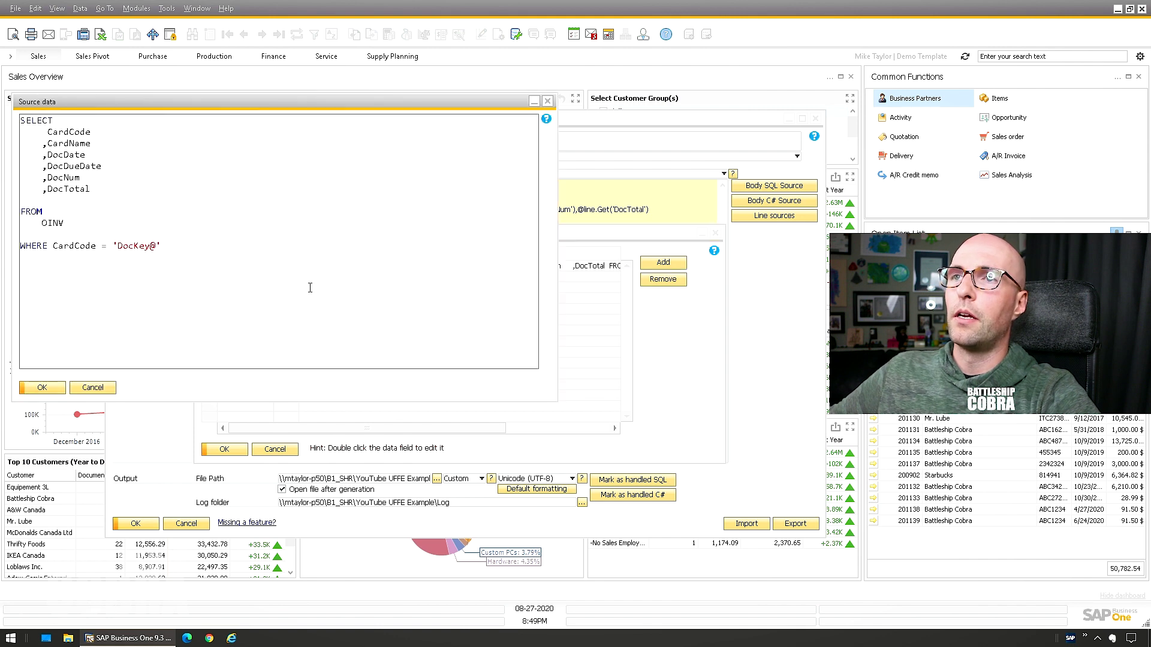
{"action": "left_click_drag", "start_coordinate": [228, 103], "coordinate": [477, 236]}
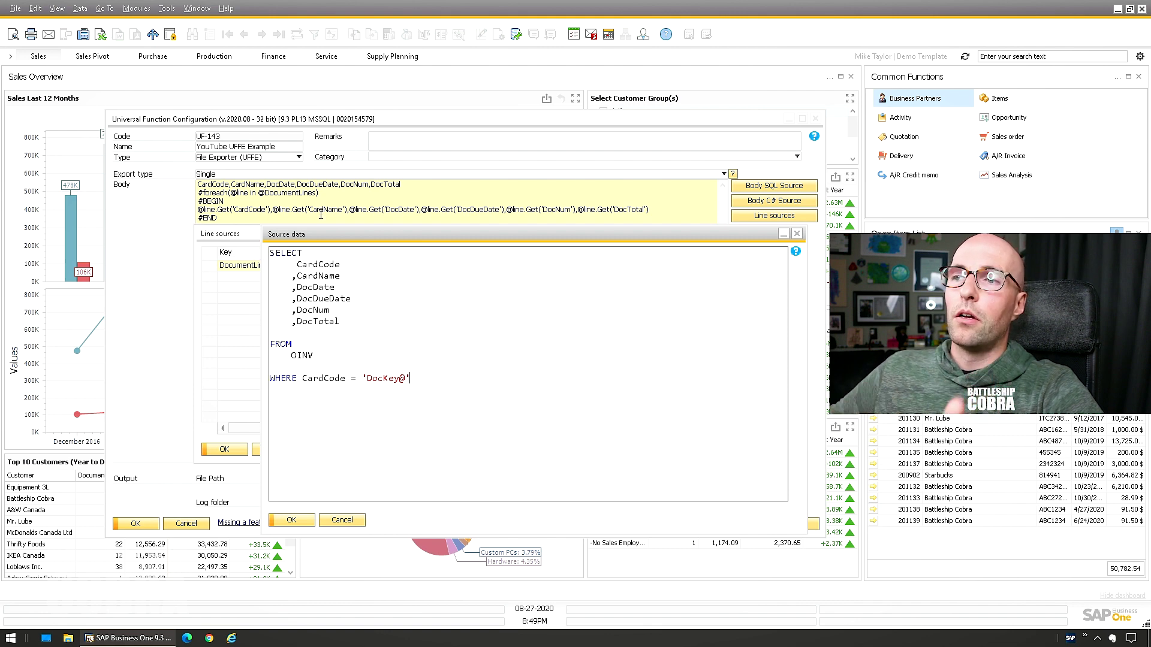
{"action": "left_click_drag", "start_coordinate": [418, 384], "coordinate": [302, 381]}
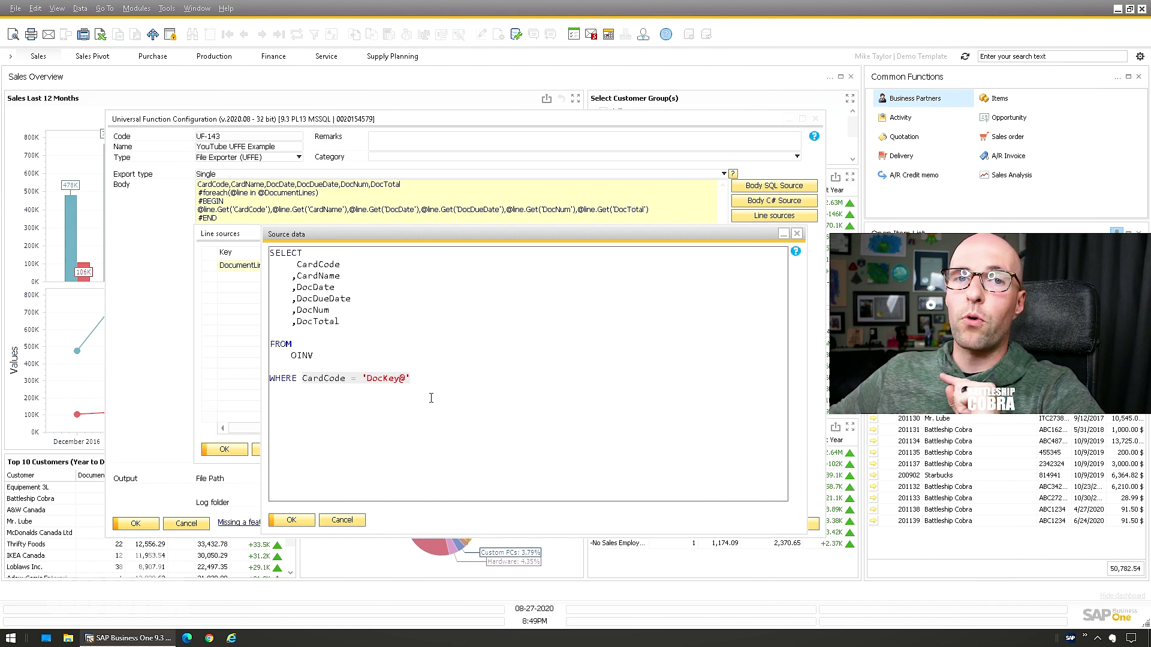
{"action": "left_click_drag", "start_coordinate": [420, 376], "coordinate": [362, 379]}
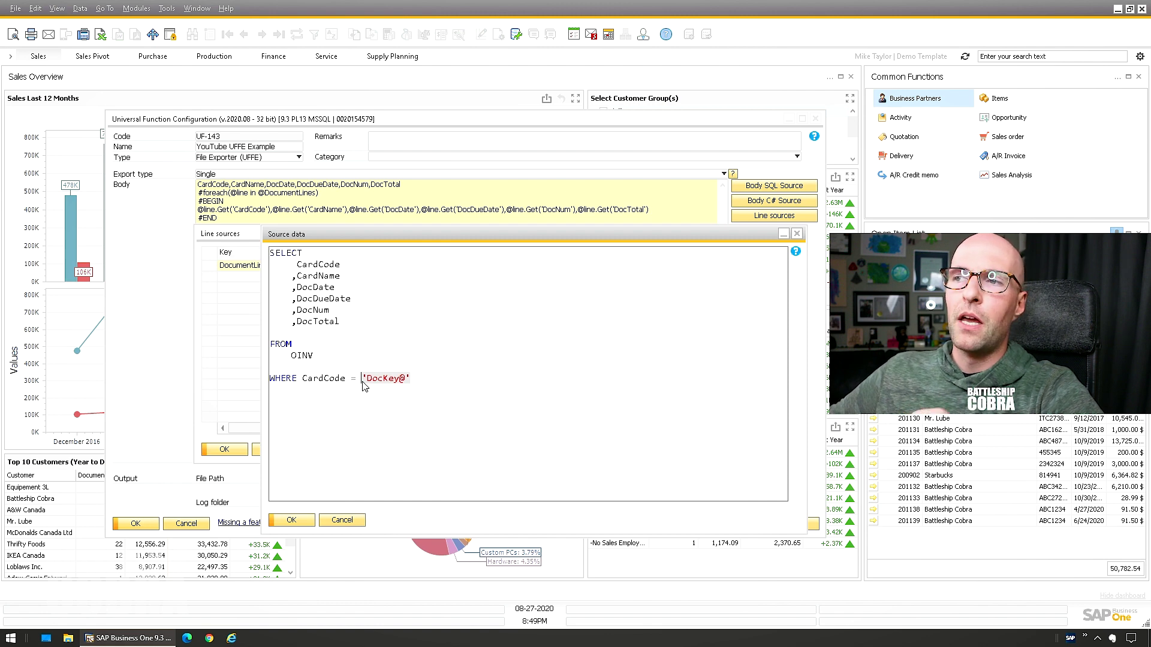
{"action": "left_click", "coordinate": [450, 384]}
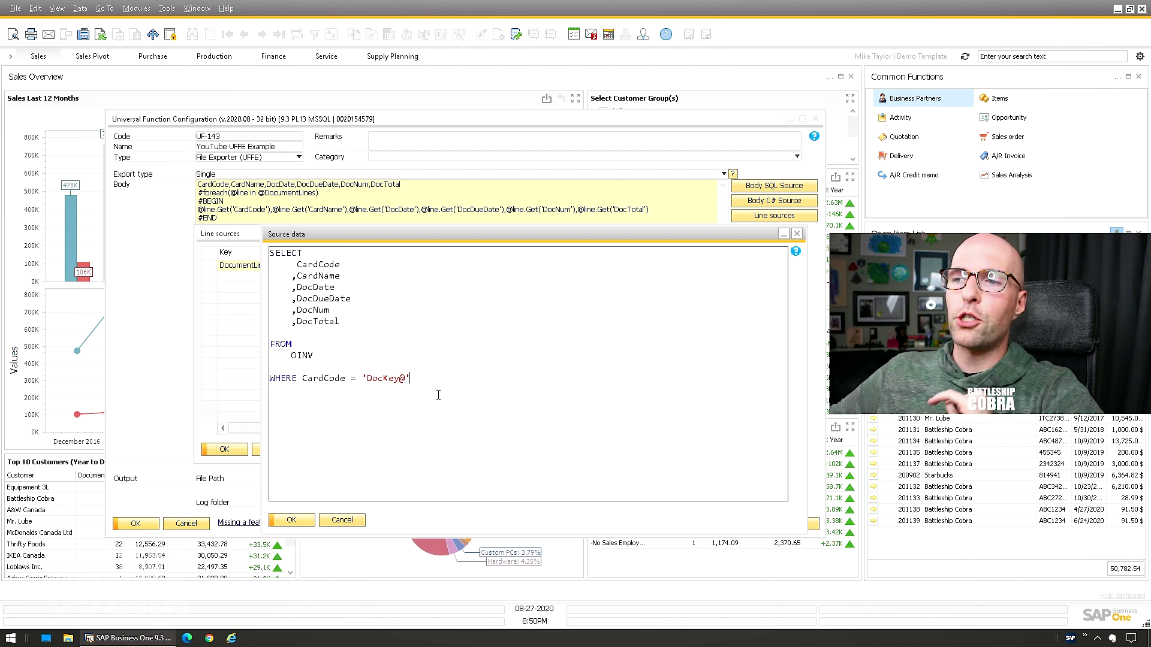
{"action": "left_click", "coordinate": [324, 522]}
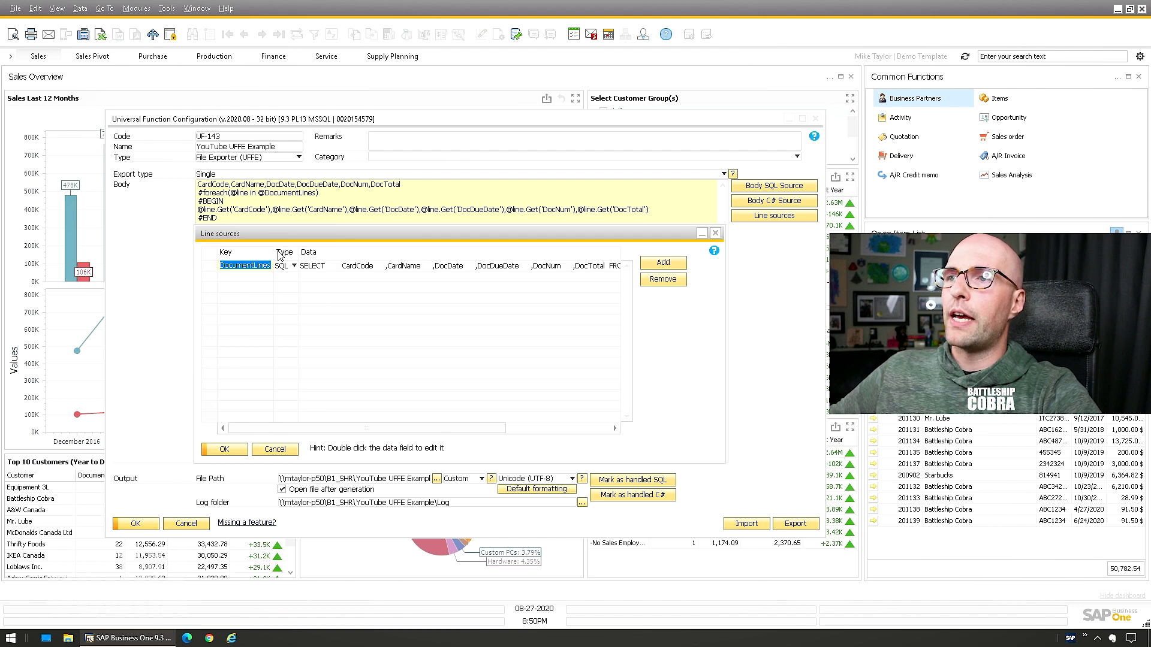
{"action": "left_click", "coordinate": [275, 449]}
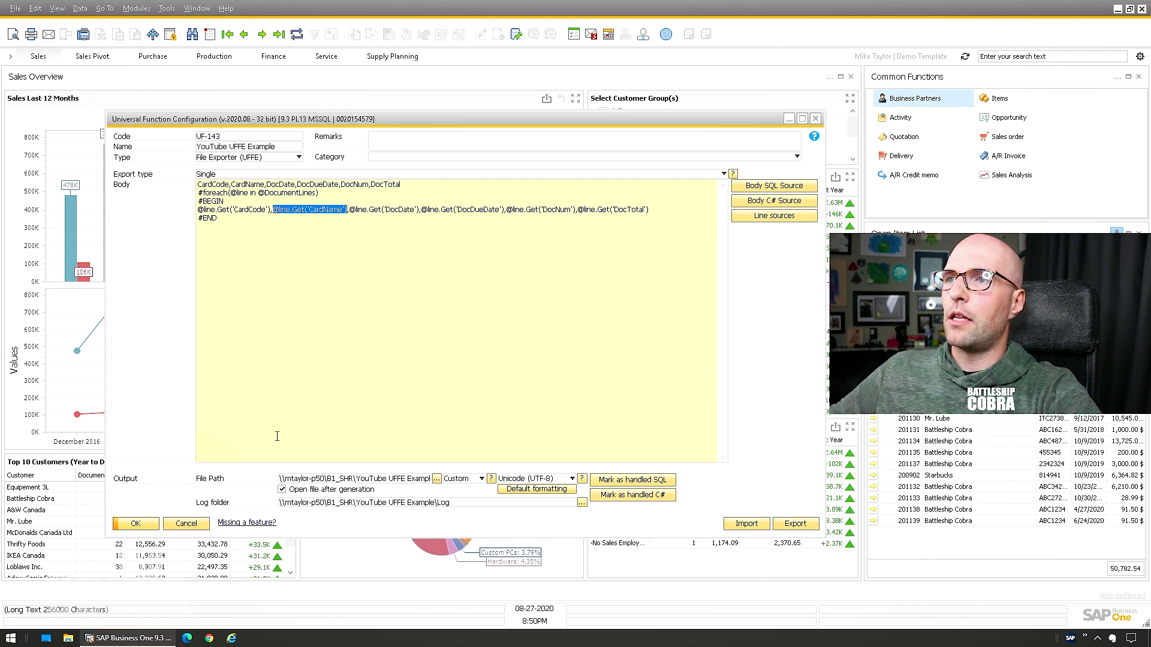
Step: Review the output settings: the CSV file path with its DocKey@ placeholder, the Custom file type and opening the file after generation
{"action": "left_click", "coordinate": [280, 201]}
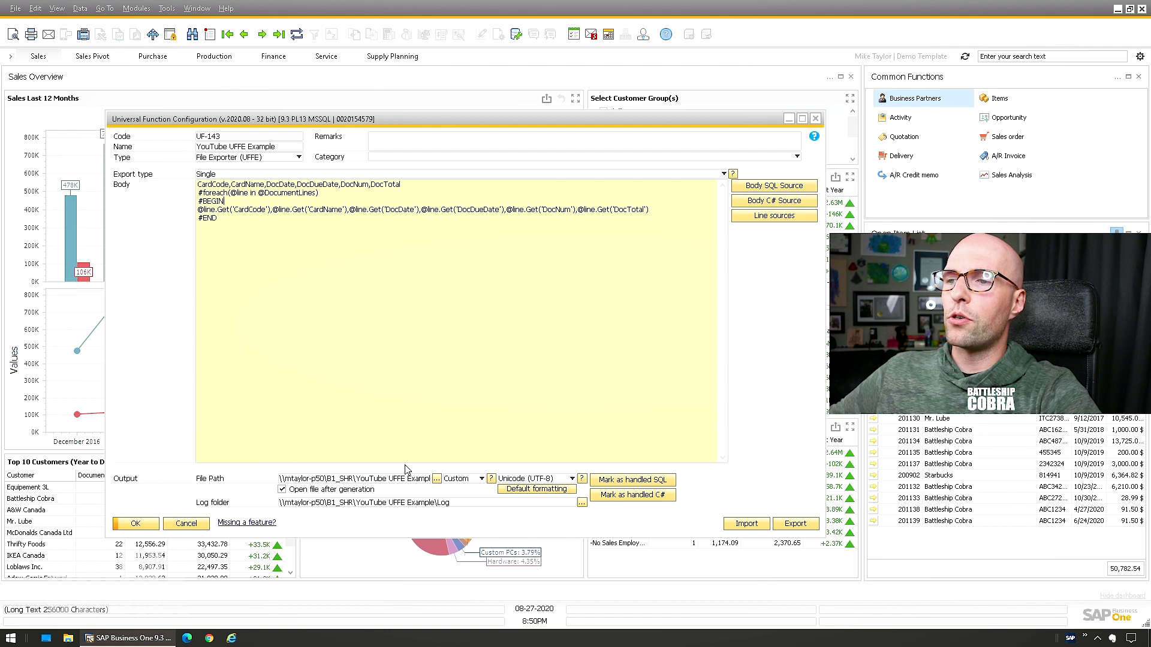
{"action": "triple_click", "coordinate": [350, 484]}
{"action": "left_click", "coordinate": [361, 478]}
{"action": "left_click_drag", "start_coordinate": [365, 478], "coordinate": [415, 480]}
{"action": "left_click", "coordinate": [390, 479]}
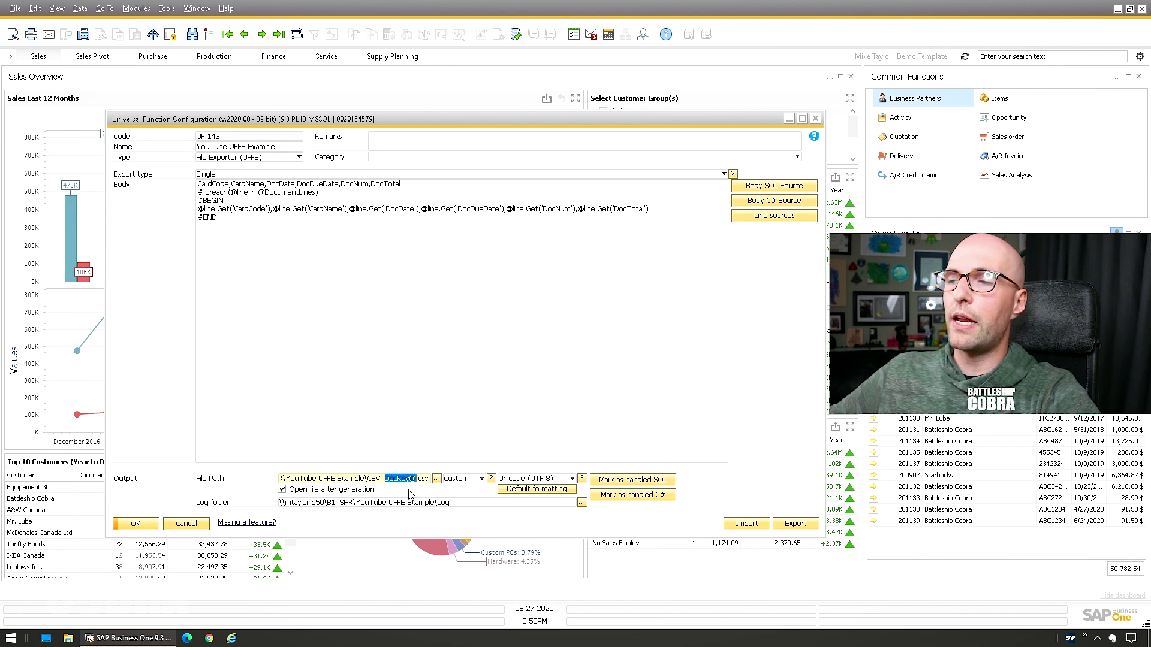
{"action": "left_click", "coordinate": [476, 479]}
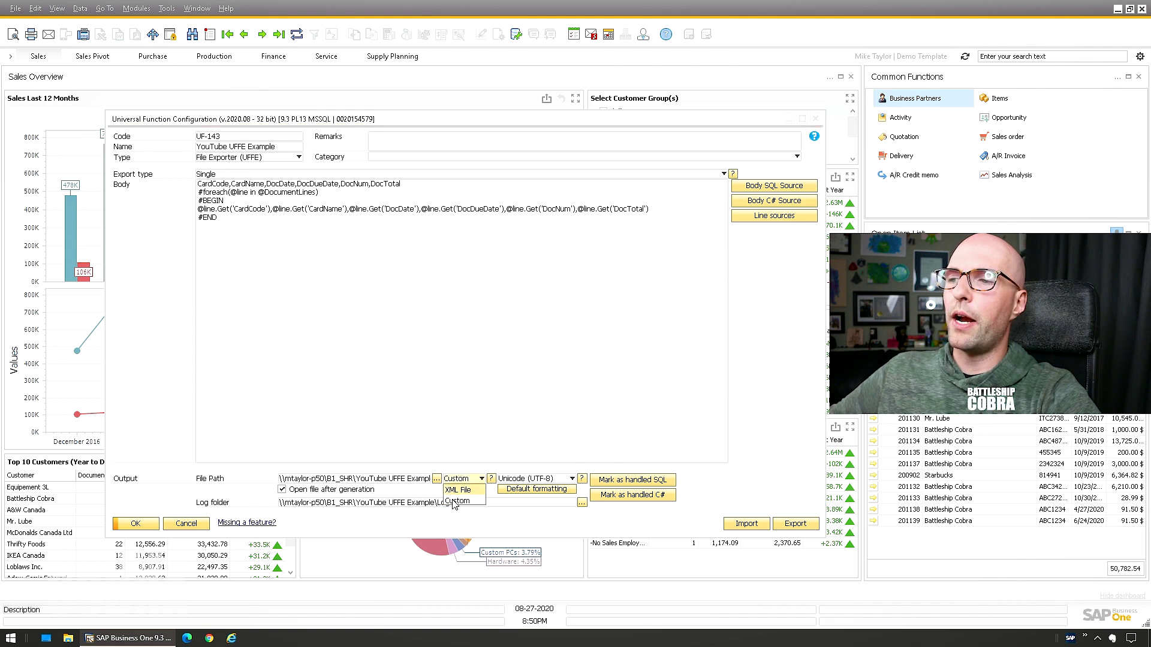
{"action": "left_click", "coordinate": [457, 500]}
{"action": "left_click", "coordinate": [470, 378]}
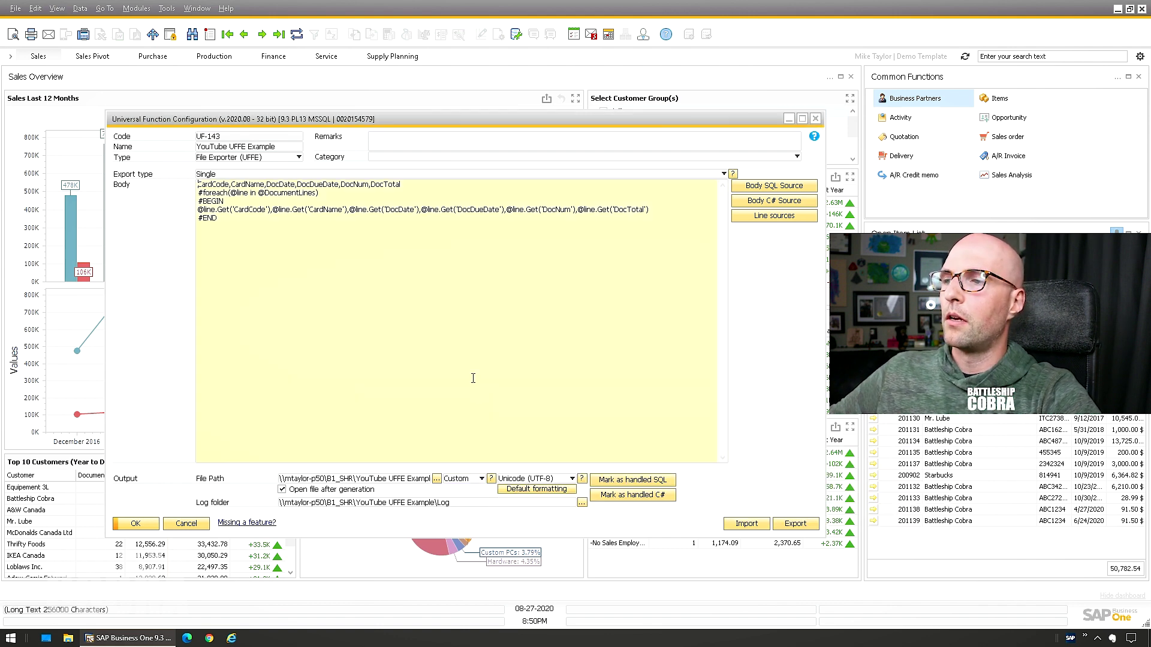
{"action": "left_click", "coordinate": [282, 490]}
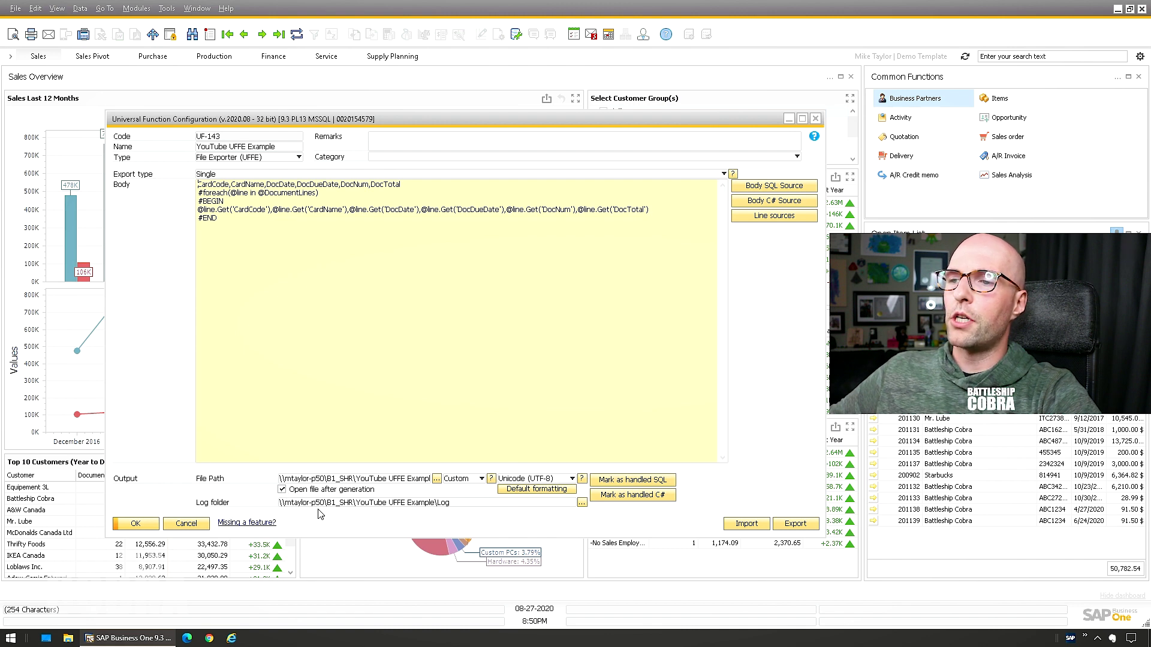
Step: Check and accept the mark-as-handled SQL that sets U_InvExport to 'Y' in OCRD, and update the function configuration
{"action": "left_click", "coordinate": [636, 481]}
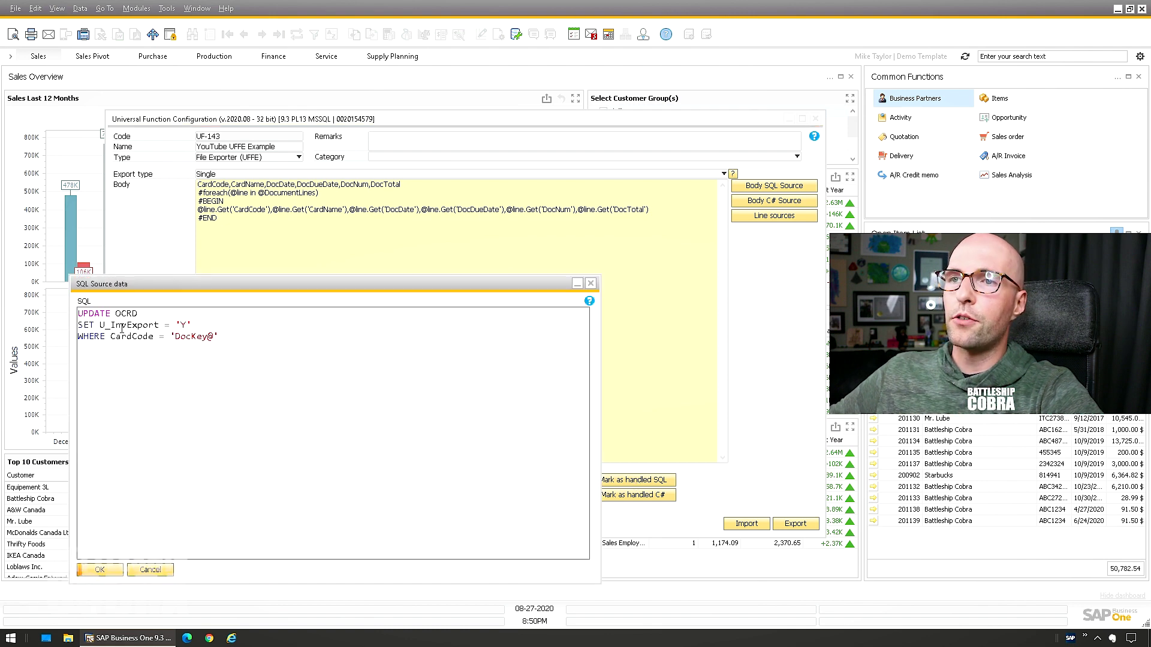
{"action": "left_click_drag", "start_coordinate": [99, 287], "coordinate": [441, 288]}
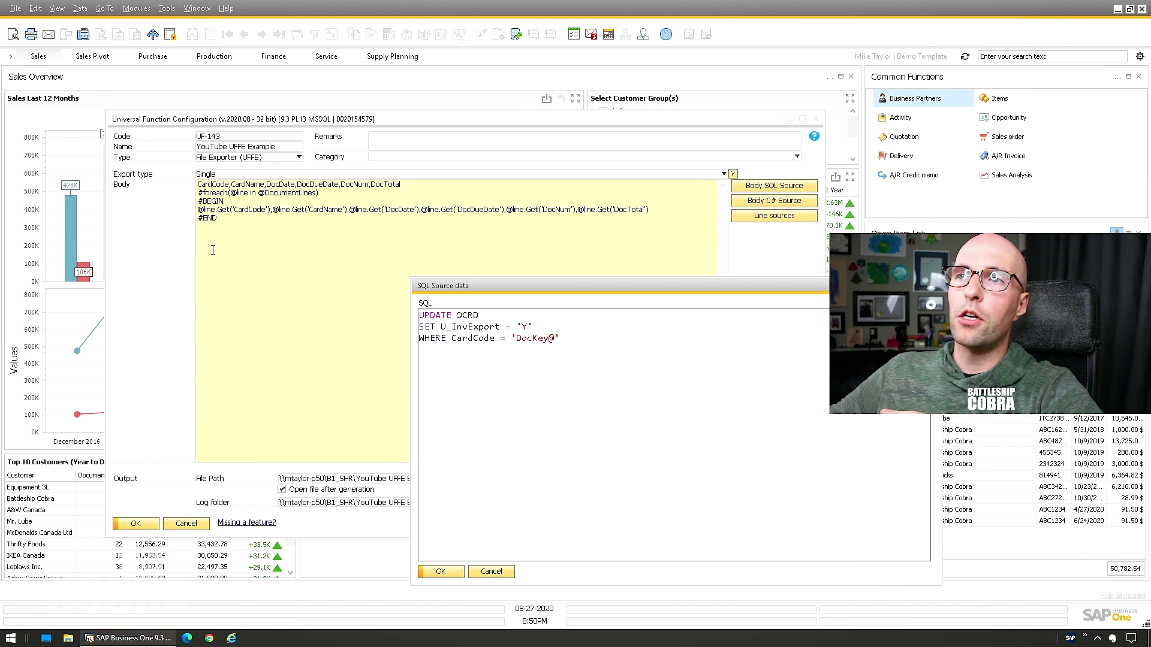
{"action": "left_click", "coordinate": [511, 338]}
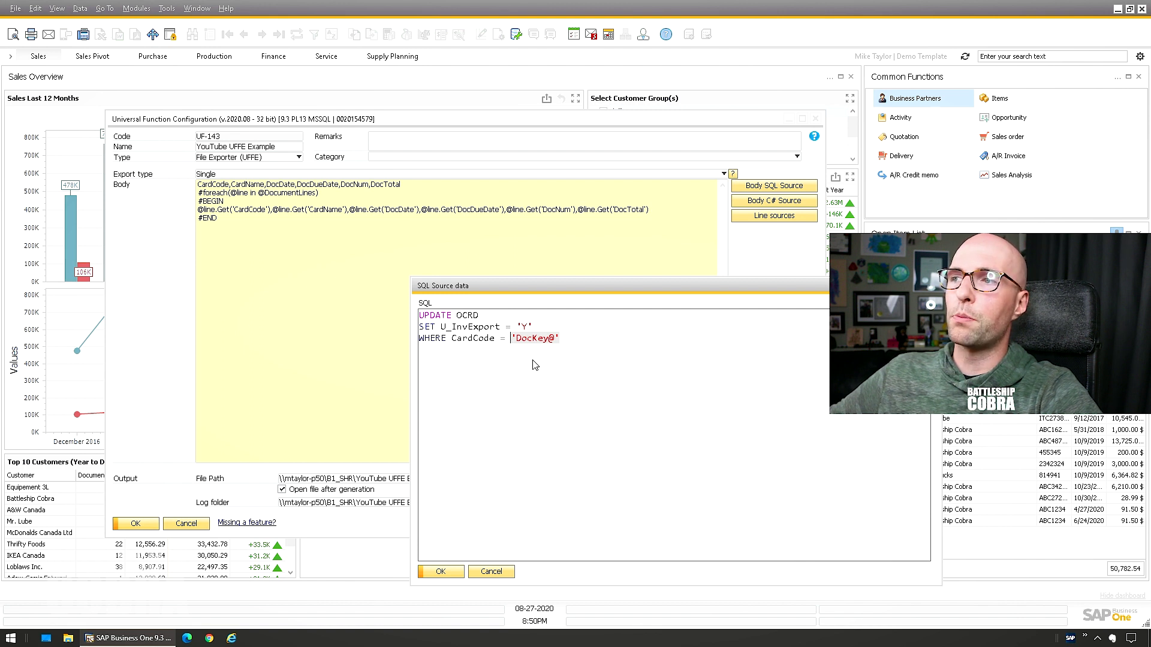
{"action": "left_click", "coordinate": [571, 338]}
{"action": "left_click_drag", "start_coordinate": [547, 329], "coordinate": [412, 322]}
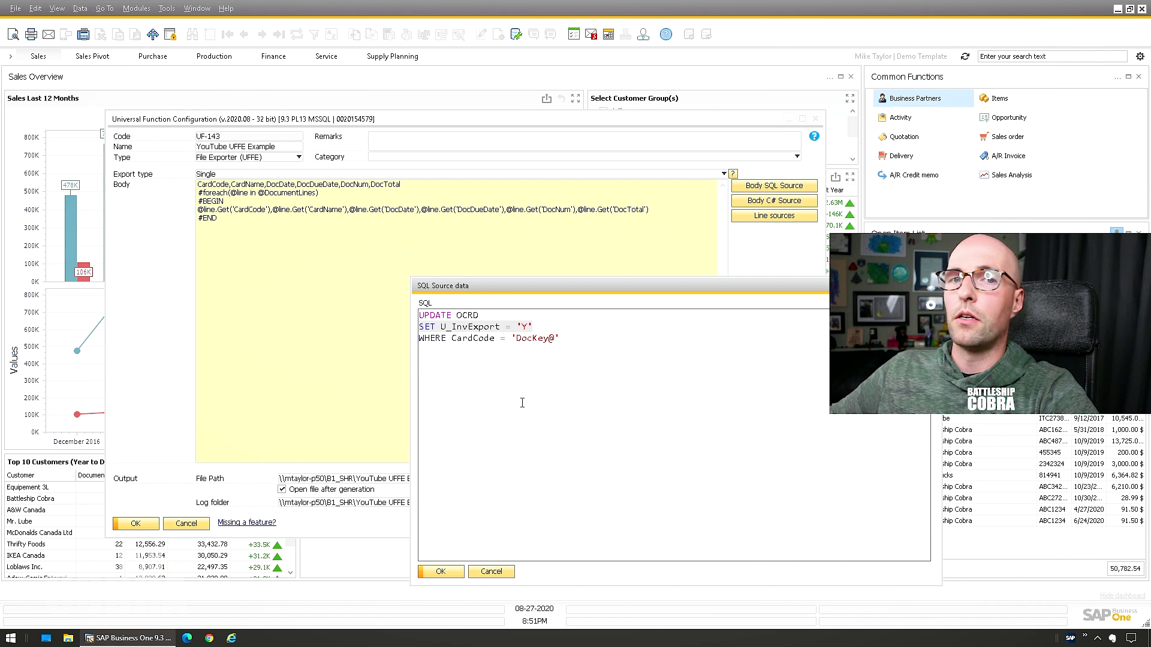
{"action": "left_click", "coordinate": [443, 573]}
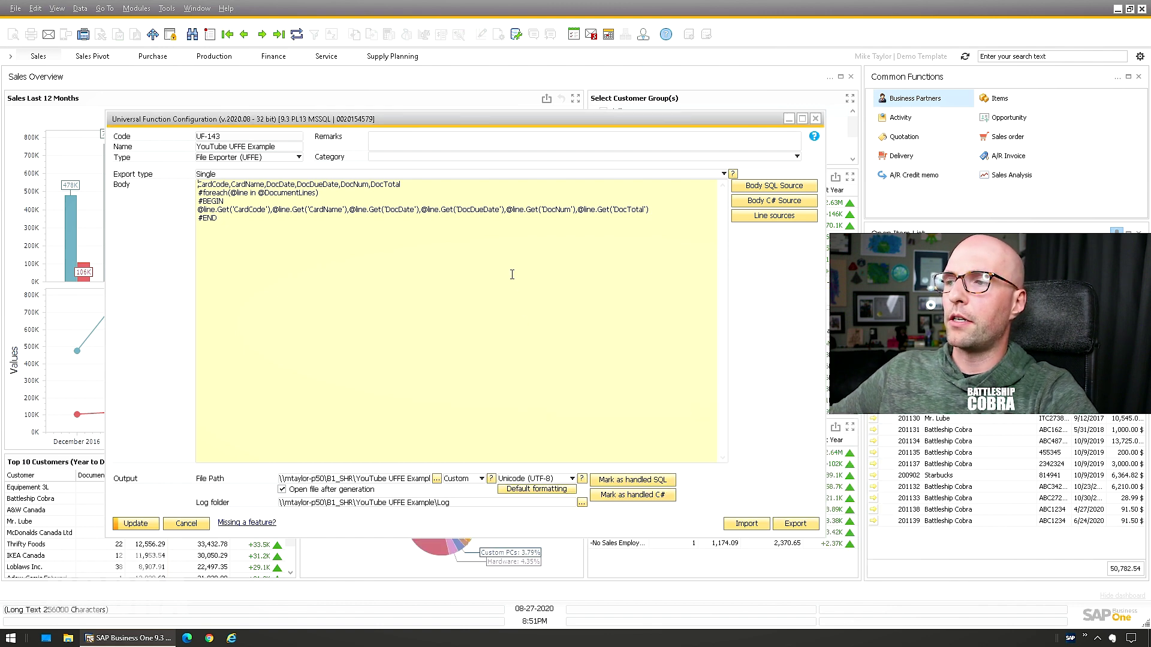
{"action": "left_click", "coordinate": [136, 523]}
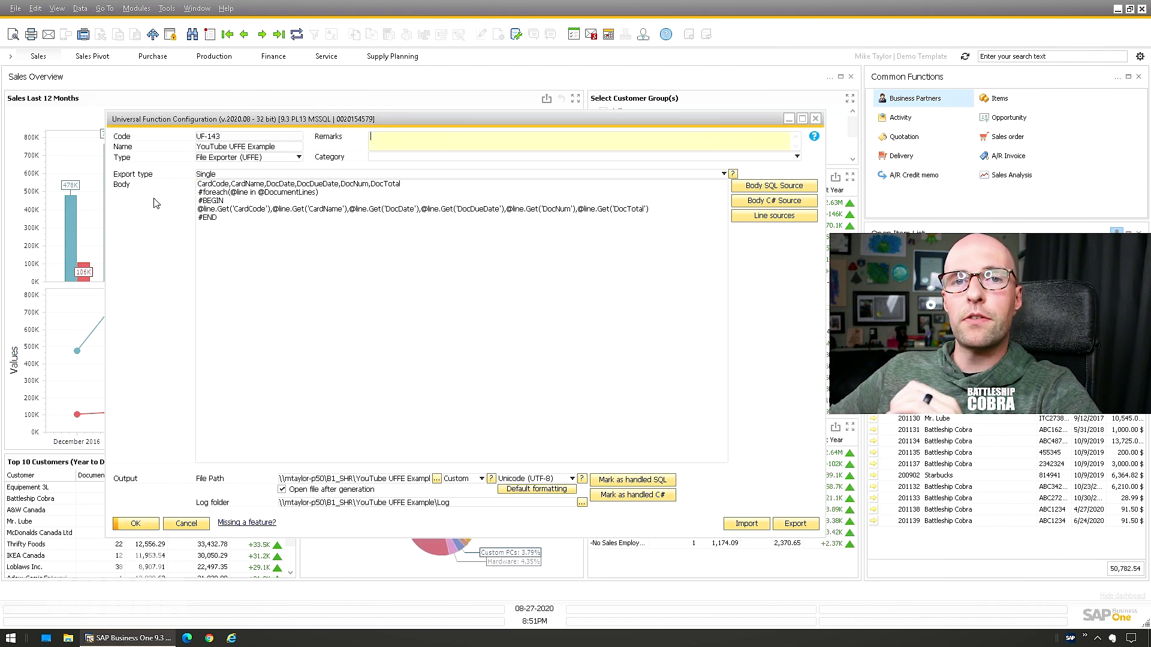
Step: Open Business Partner Master Data and go to the first customer record
{"action": "left_click", "coordinate": [137, 9]}
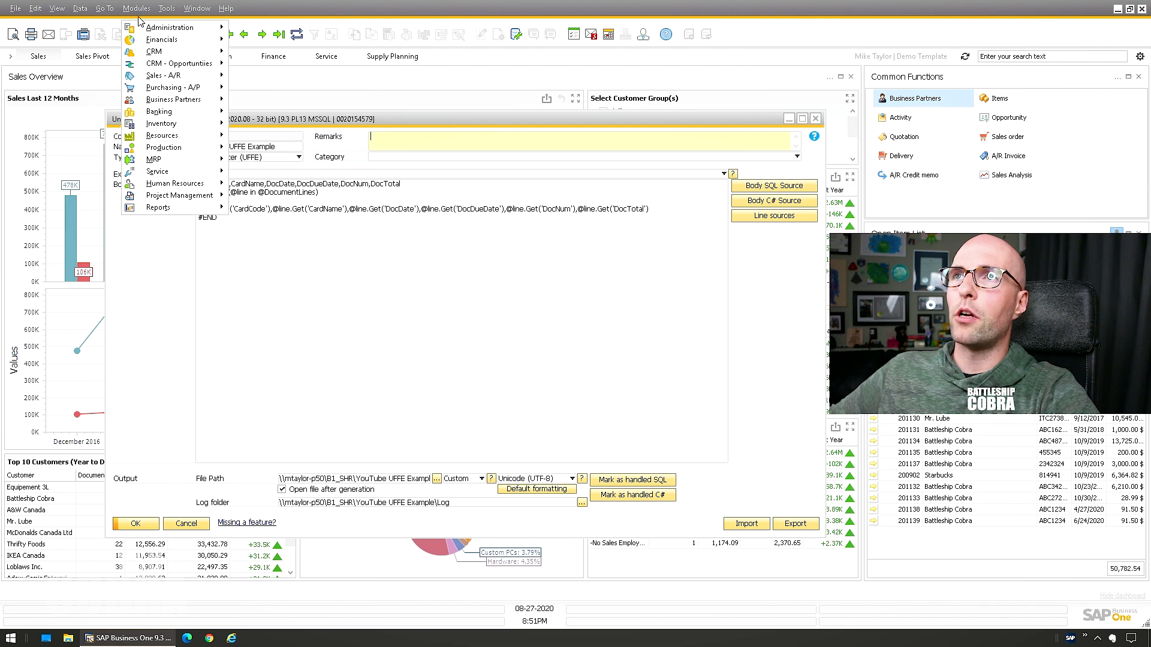
{"action": "mouse_move", "coordinate": [180, 99]}
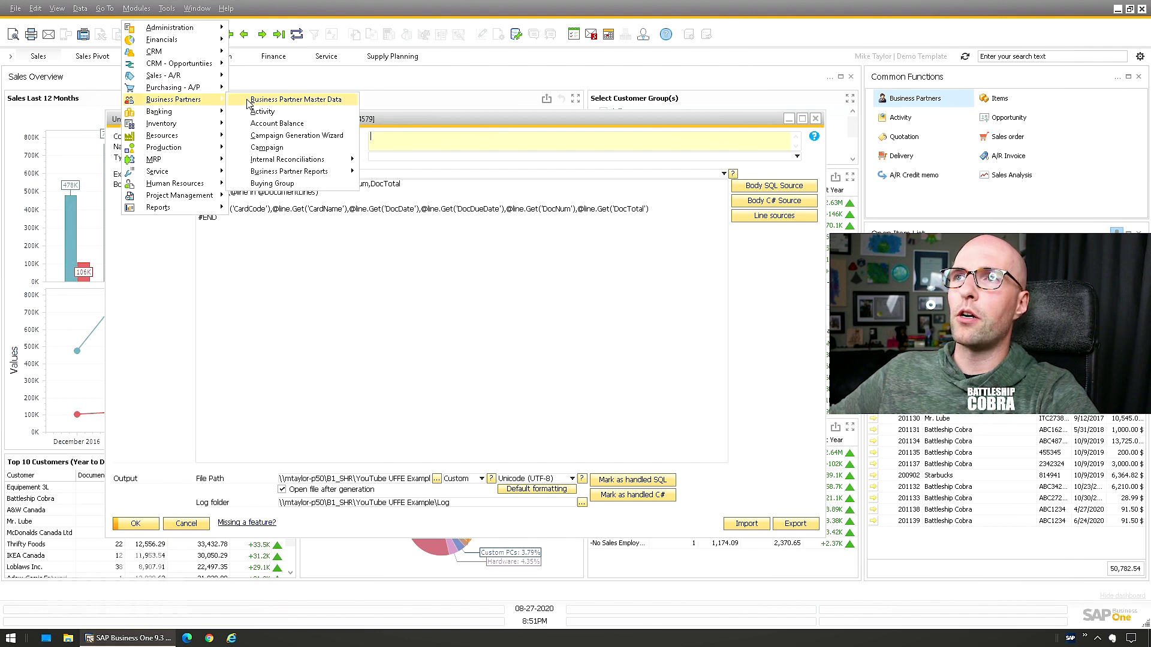
{"action": "left_click", "coordinate": [296, 99]}
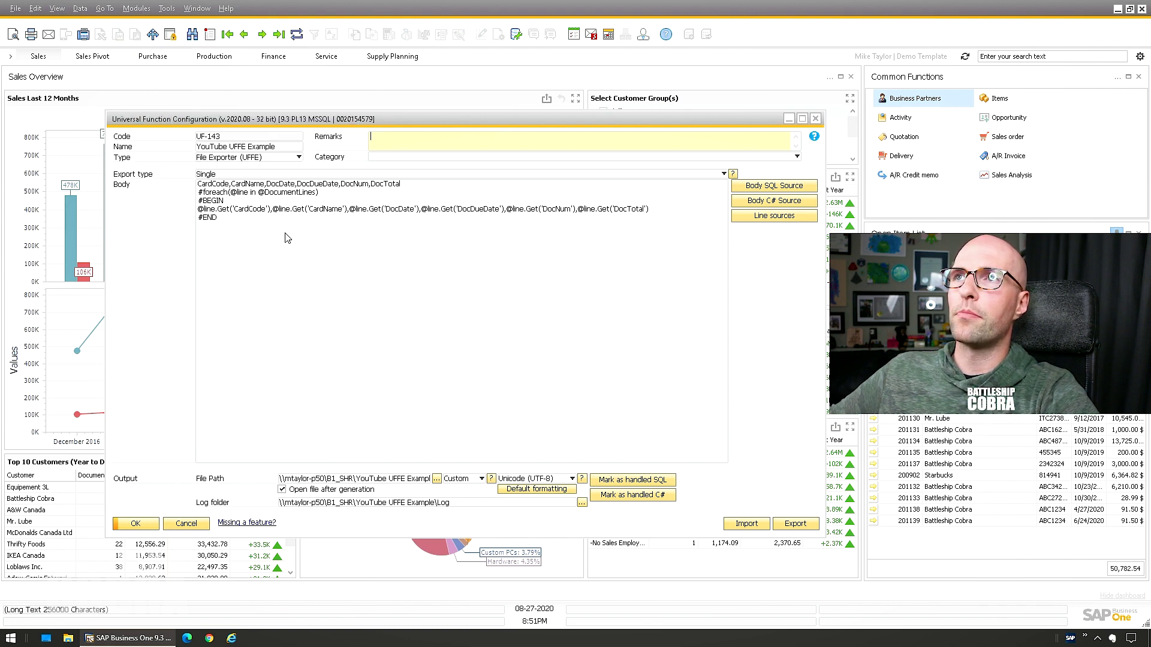
{"action": "left_click", "coordinate": [232, 37]}
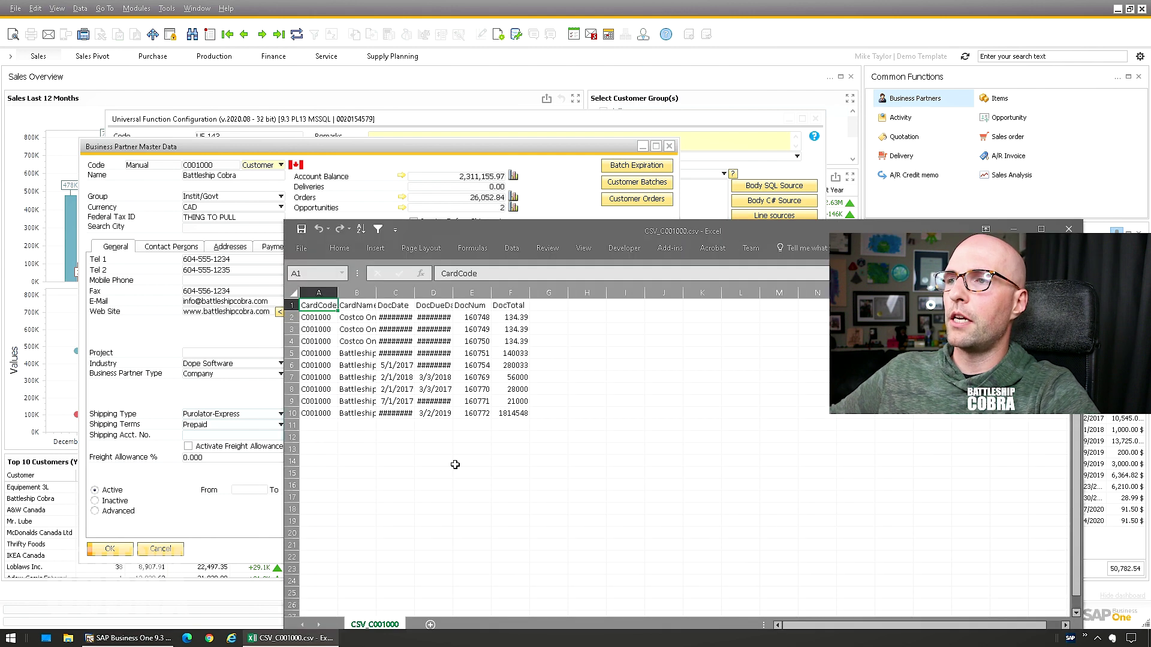
Step: In Excel, auto-fit columns A to F of the exported invoice CSV to read its values, and close the file
{"action": "left_click_drag", "start_coordinate": [319, 292], "coordinate": [537, 290]}
{"action": "double_click", "coordinate": [531, 292]}
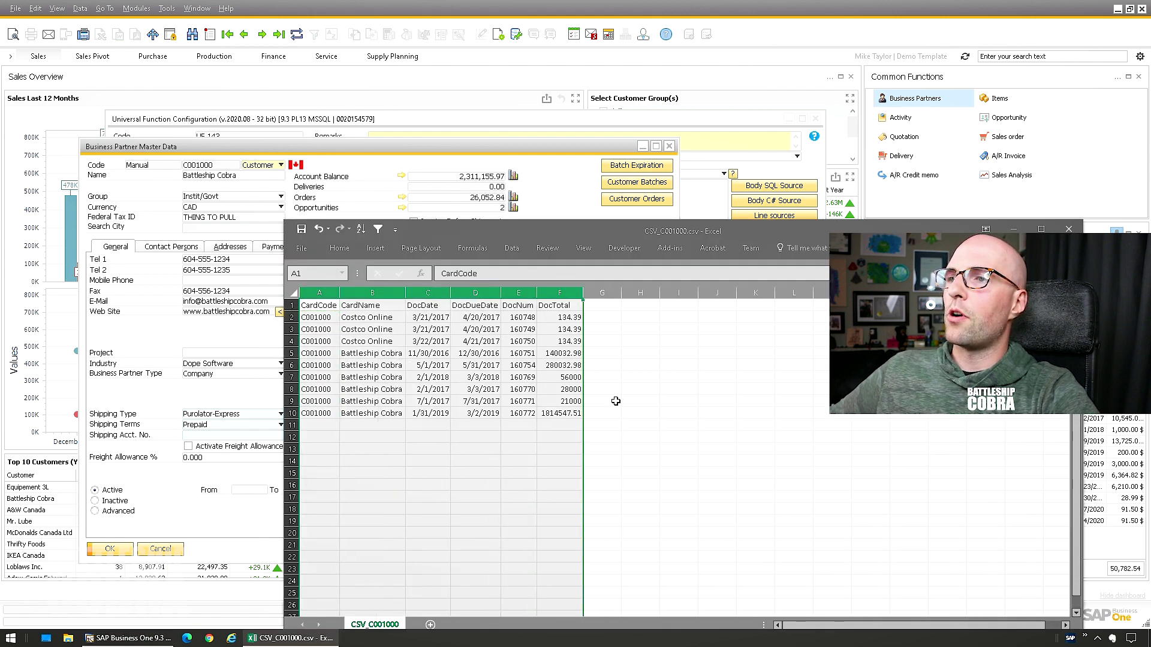
{"action": "left_click", "coordinate": [602, 401]}
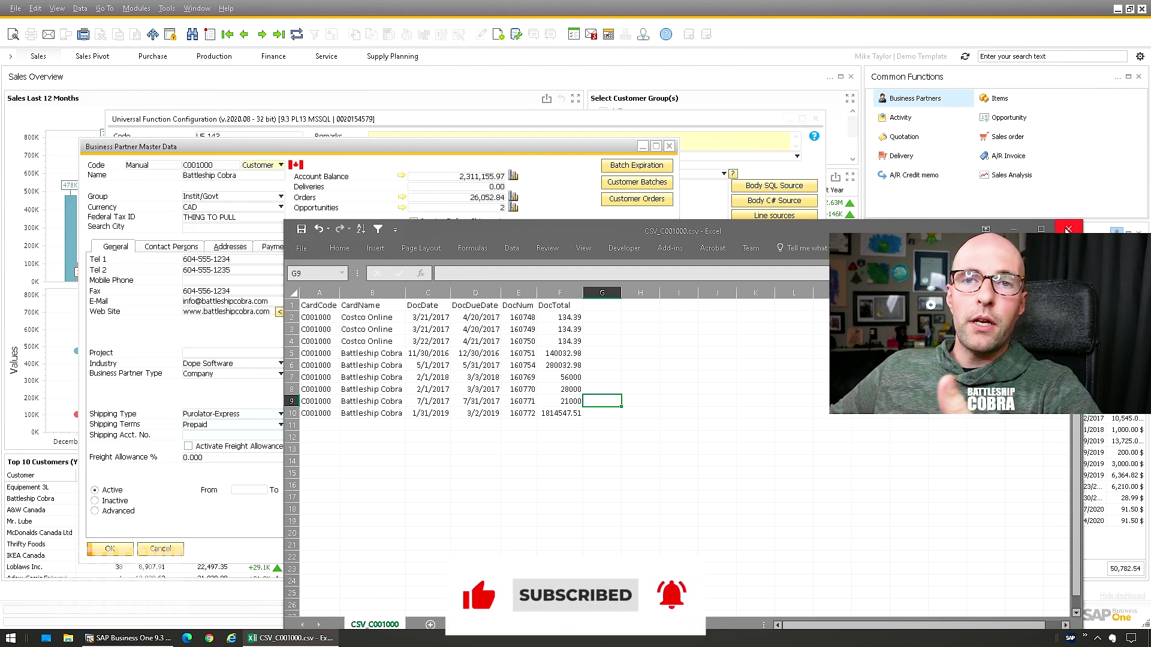
{"action": "left_click", "coordinate": [1066, 229]}
{"action": "left_click", "coordinate": [595, 336]}
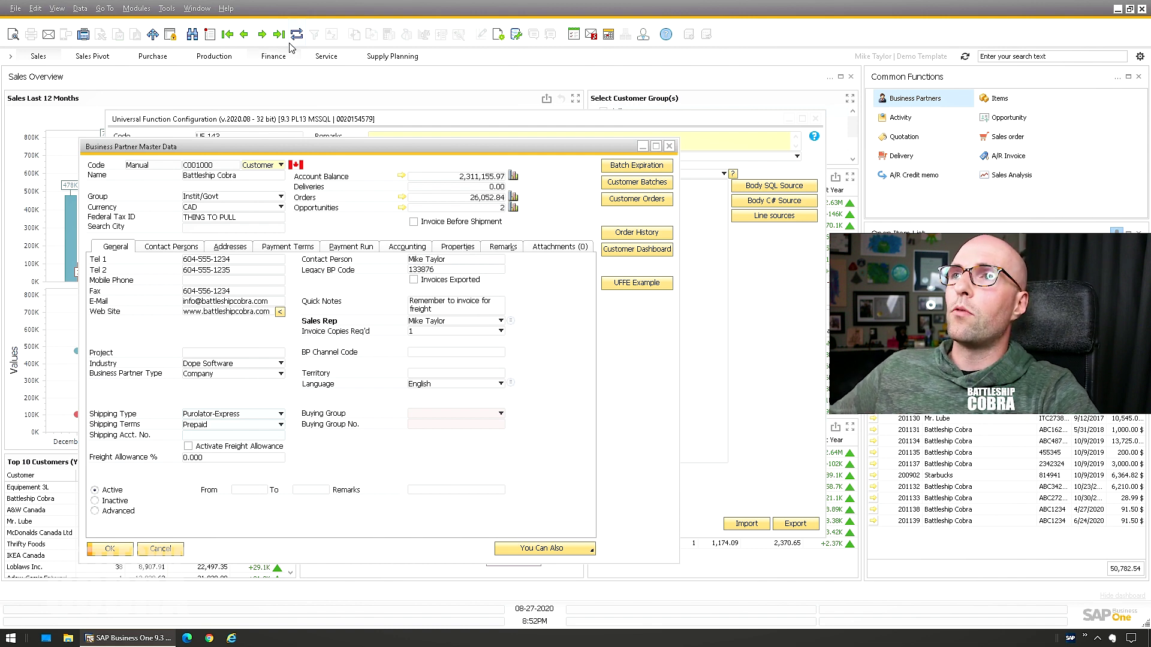
Step: Clear the Invoices Exported option on the Battleship Cobra customer record, save it and close the master data
{"action": "left_click", "coordinate": [433, 281]}
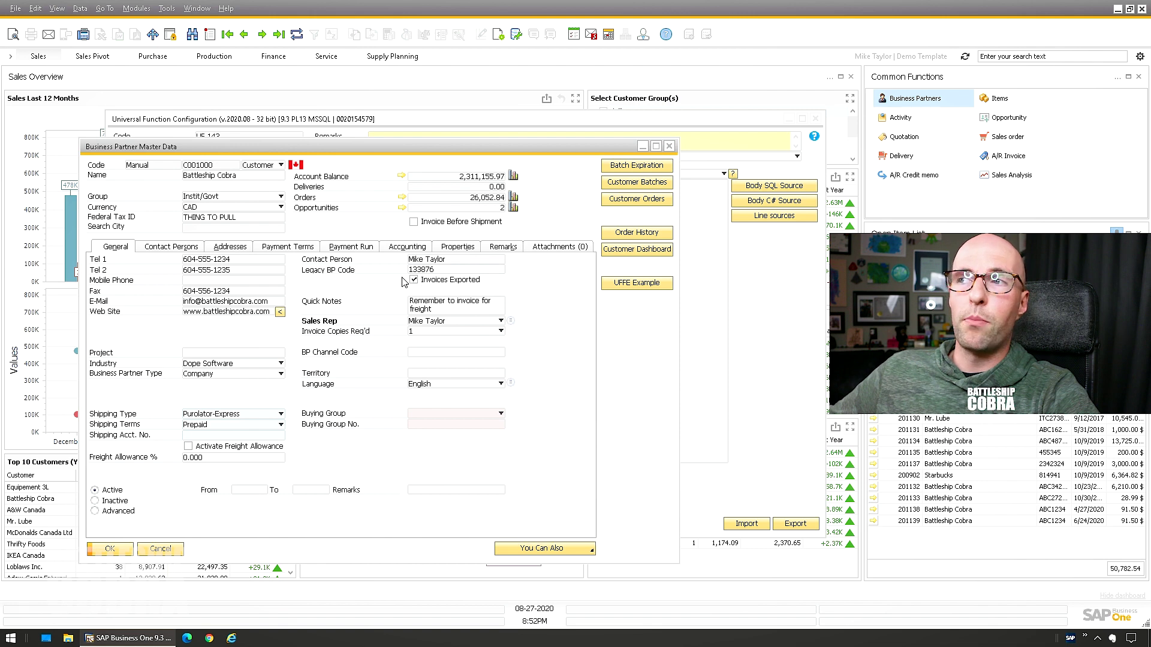
{"action": "left_click", "coordinate": [421, 282]}
{"action": "left_click", "coordinate": [109, 548]}
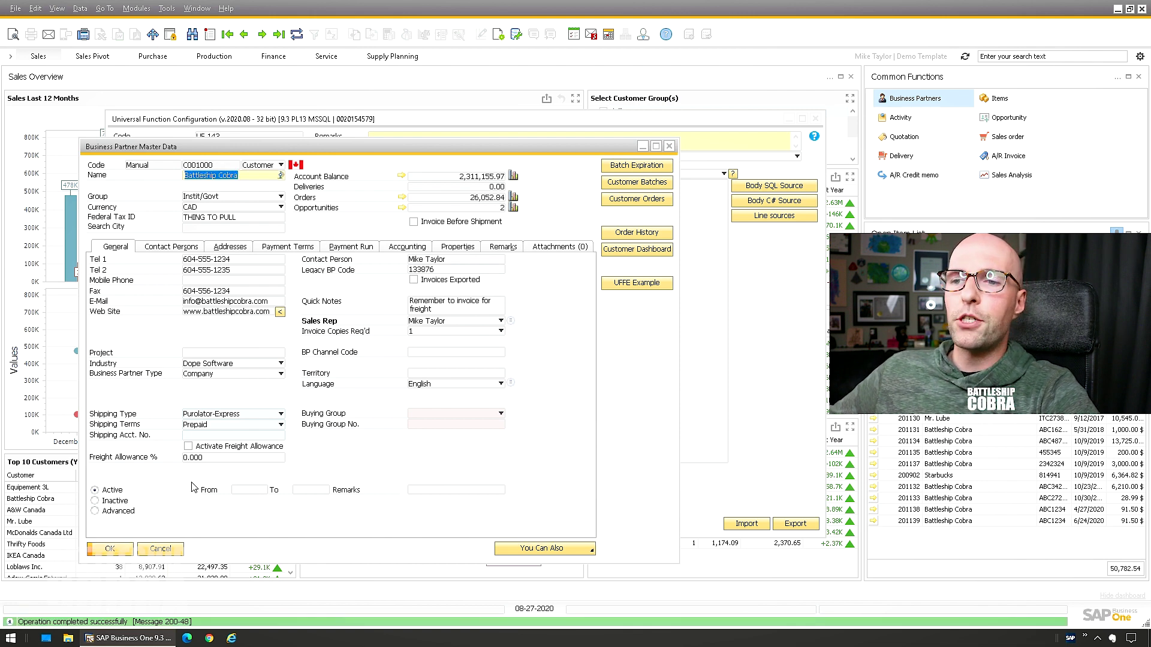
{"action": "left_click", "coordinate": [110, 548]}
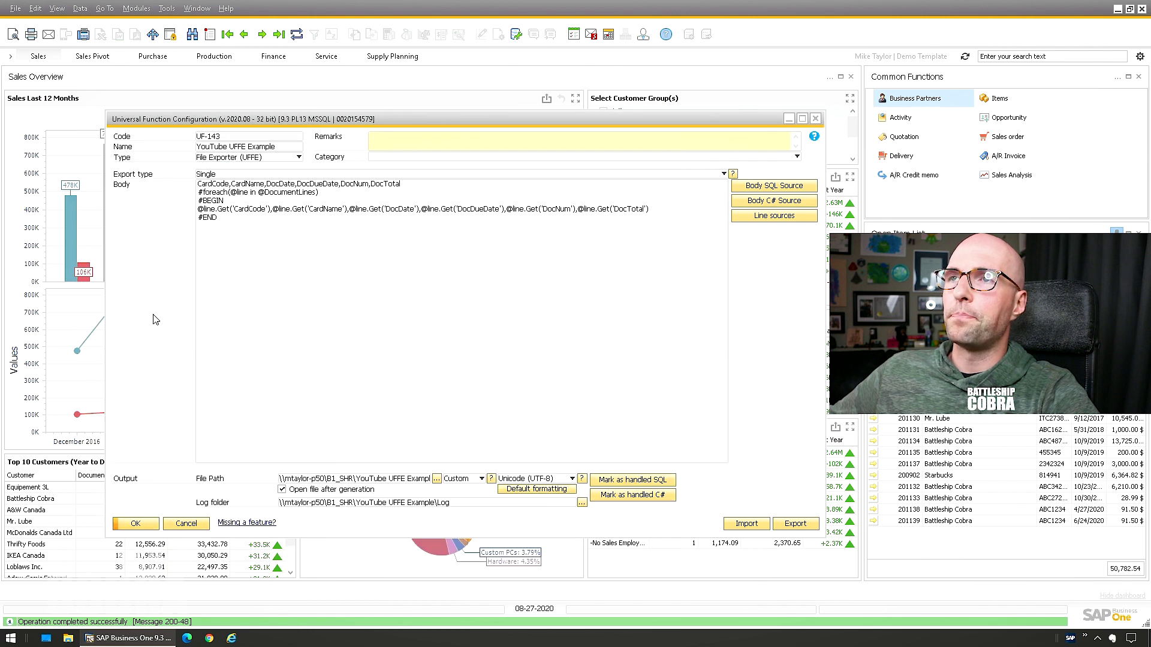
Step: Open the Universal Function Batch Configuration and go to the last record, YouTube UFFE Batch Example
{"action": "left_click", "coordinate": [137, 9]}
{"action": "mouse_move", "coordinate": [181, 27]}
{"action": "mouse_move", "coordinate": [273, 137]}
{"action": "mouse_move", "coordinate": [399, 172]}
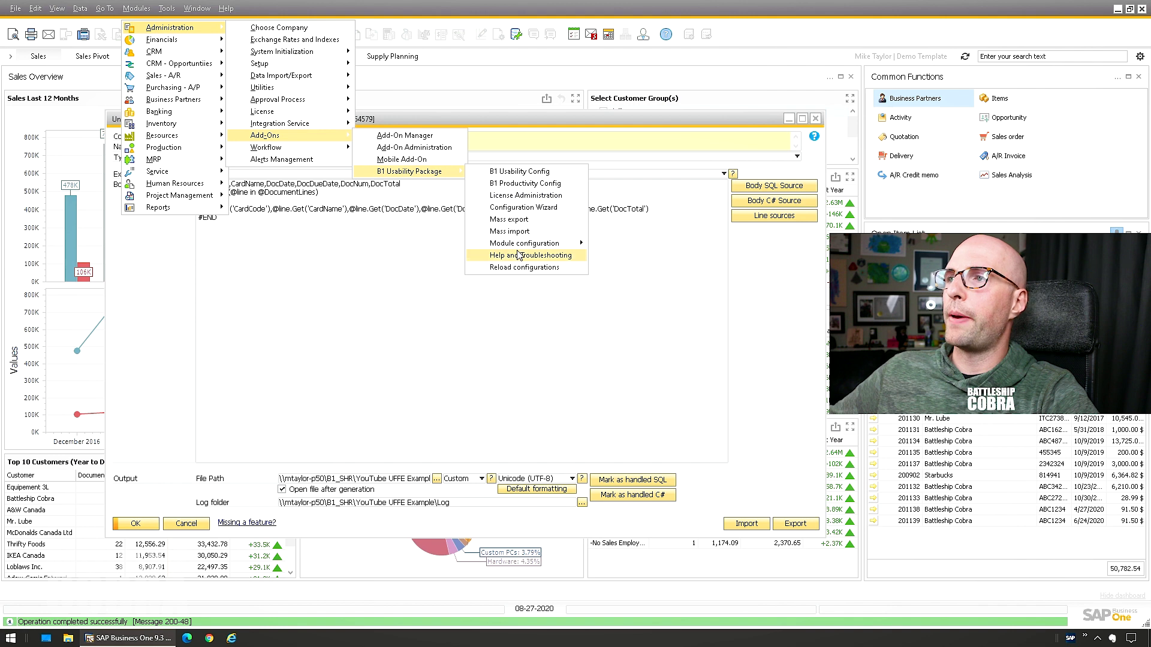
{"action": "mouse_move", "coordinate": [527, 243]}
{"action": "mouse_move", "coordinate": [635, 447]}
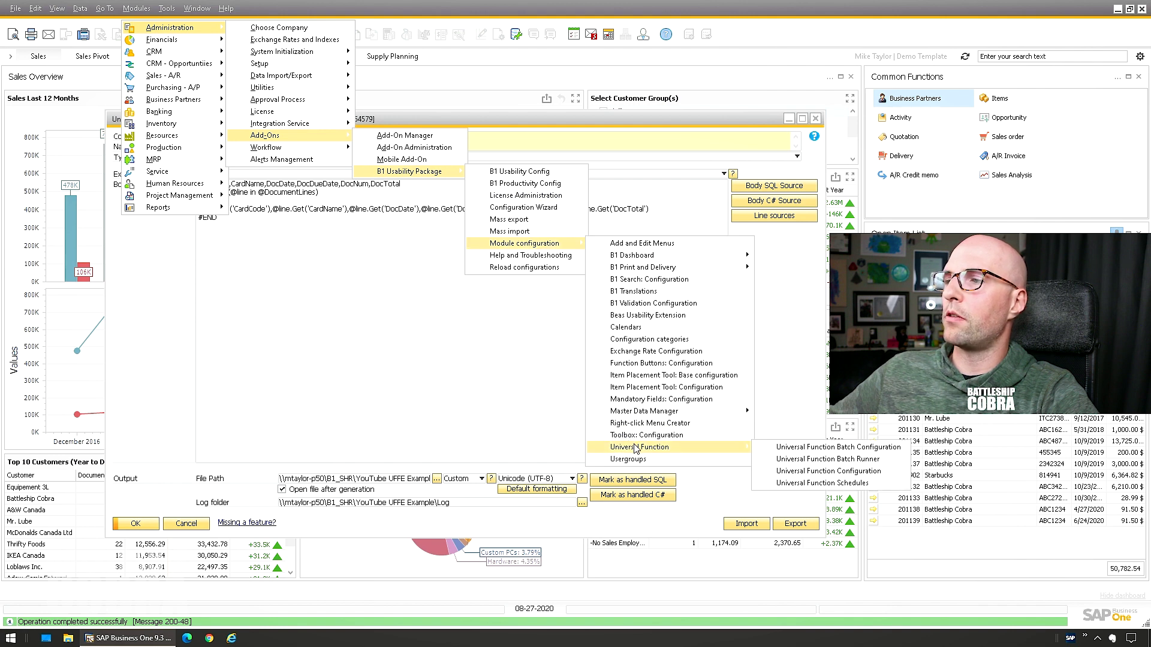
{"action": "left_click", "coordinate": [868, 448]}
{"action": "left_click_drag", "start_coordinate": [294, 193], "coordinate": [257, 232]}
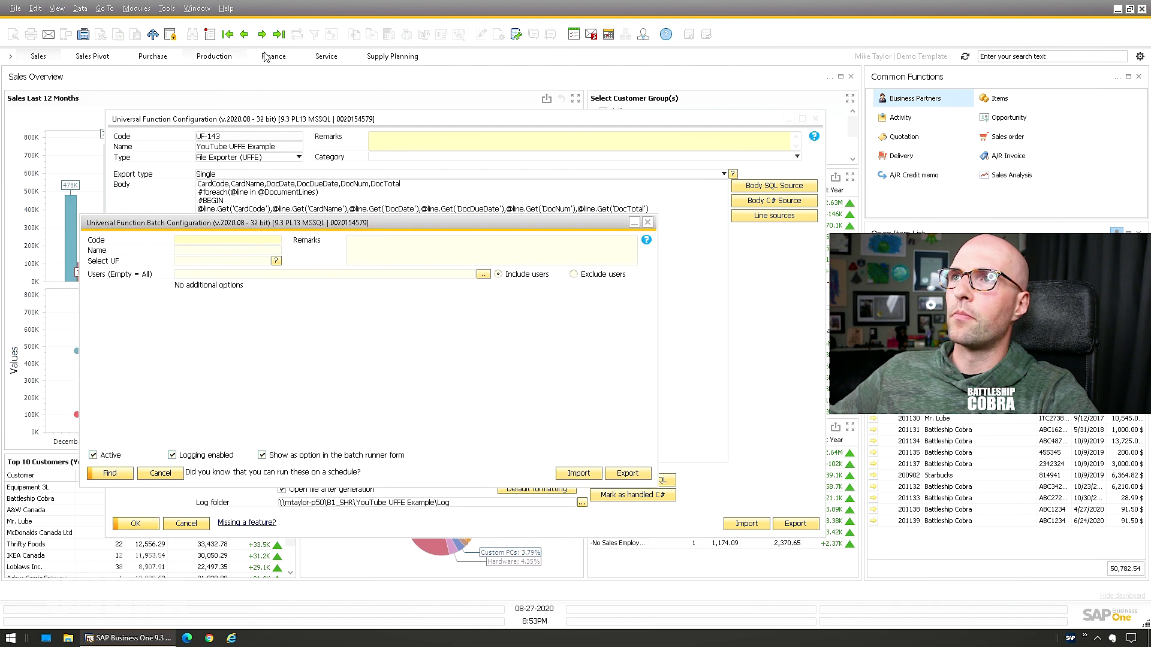
{"action": "left_click", "coordinate": [276, 37]}
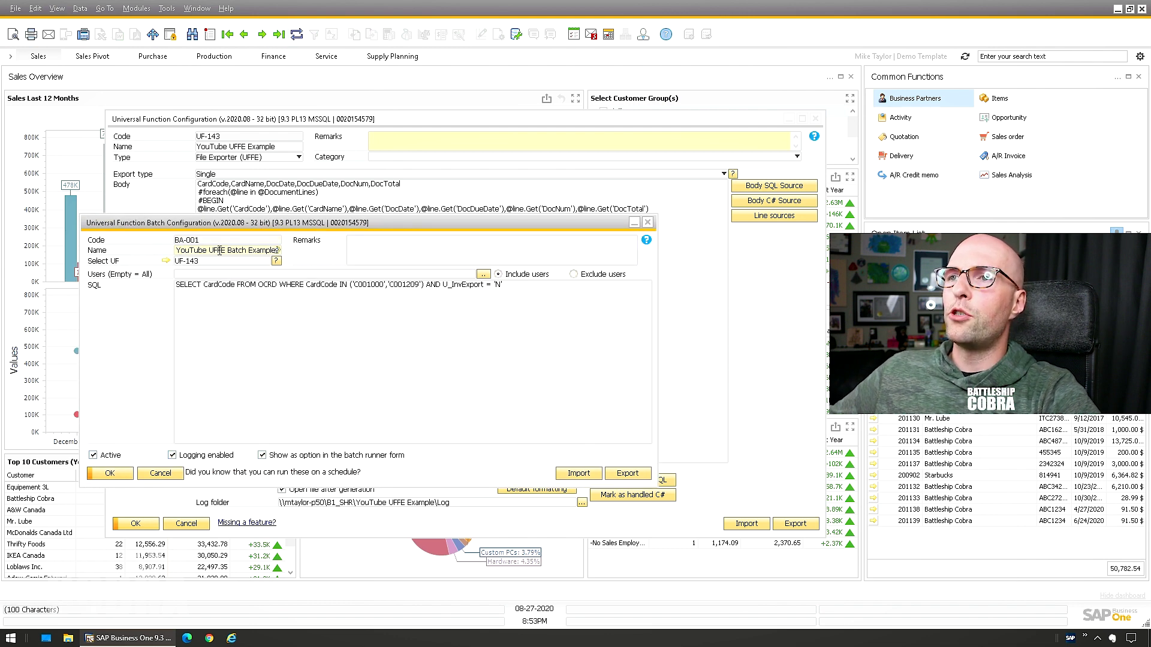
Step: Open the linked UF-143 function from the batch configuration to check it, and close it again
{"action": "left_click", "coordinate": [284, 336]}
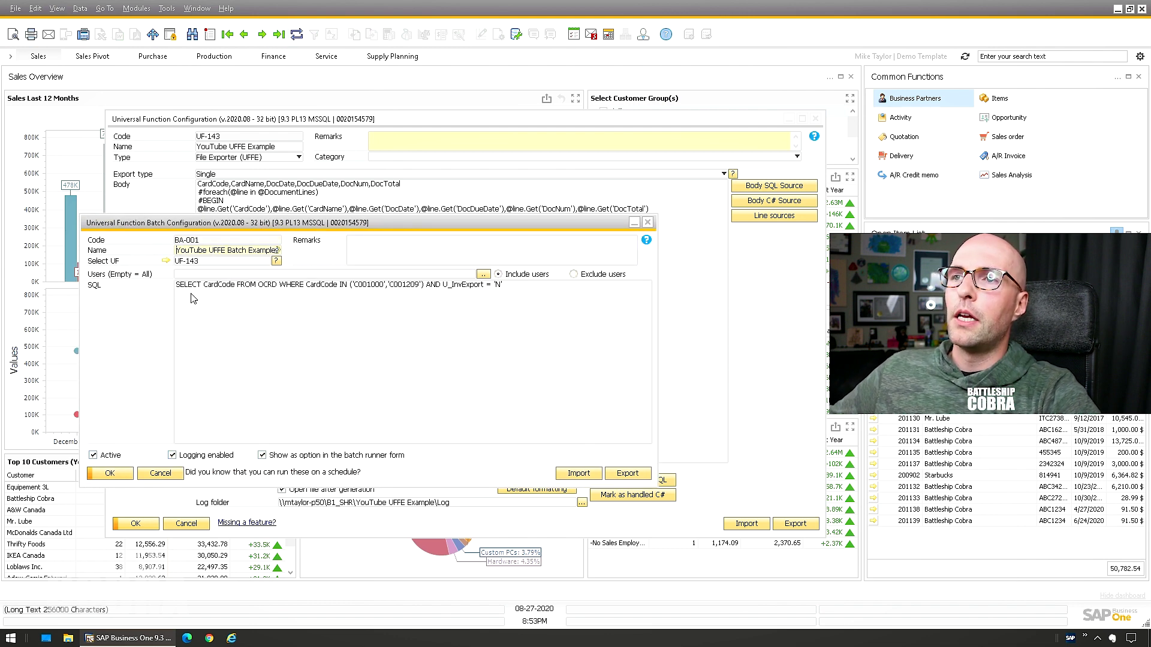
{"action": "left_click", "coordinate": [185, 261]}
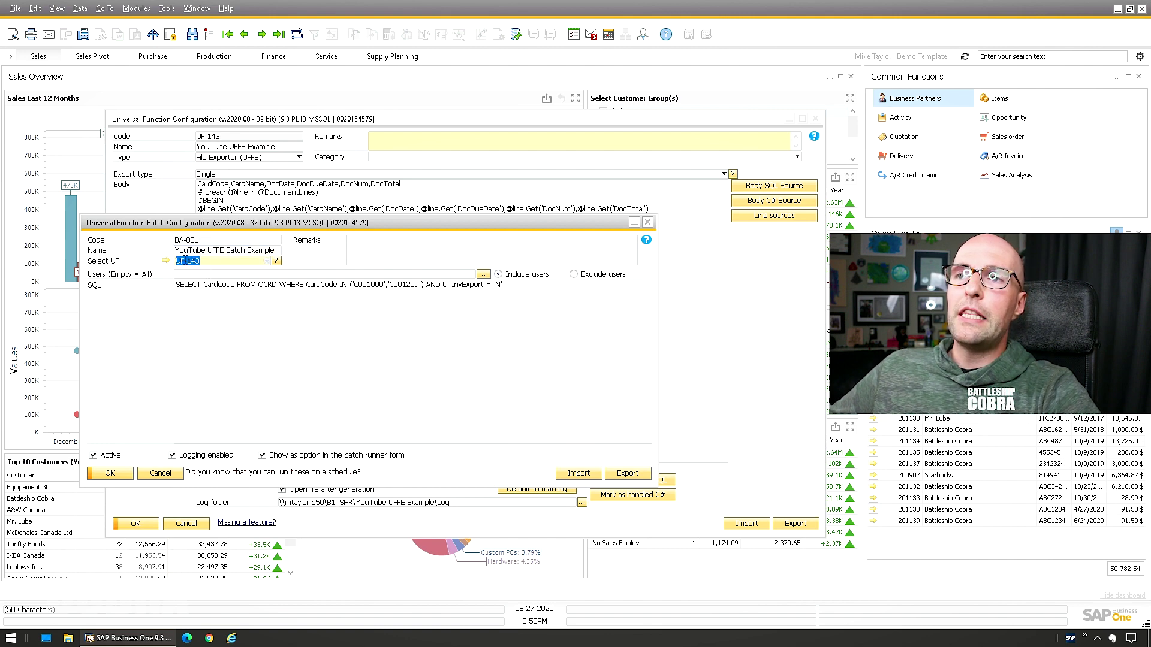
{"action": "left_click", "coordinate": [165, 260]}
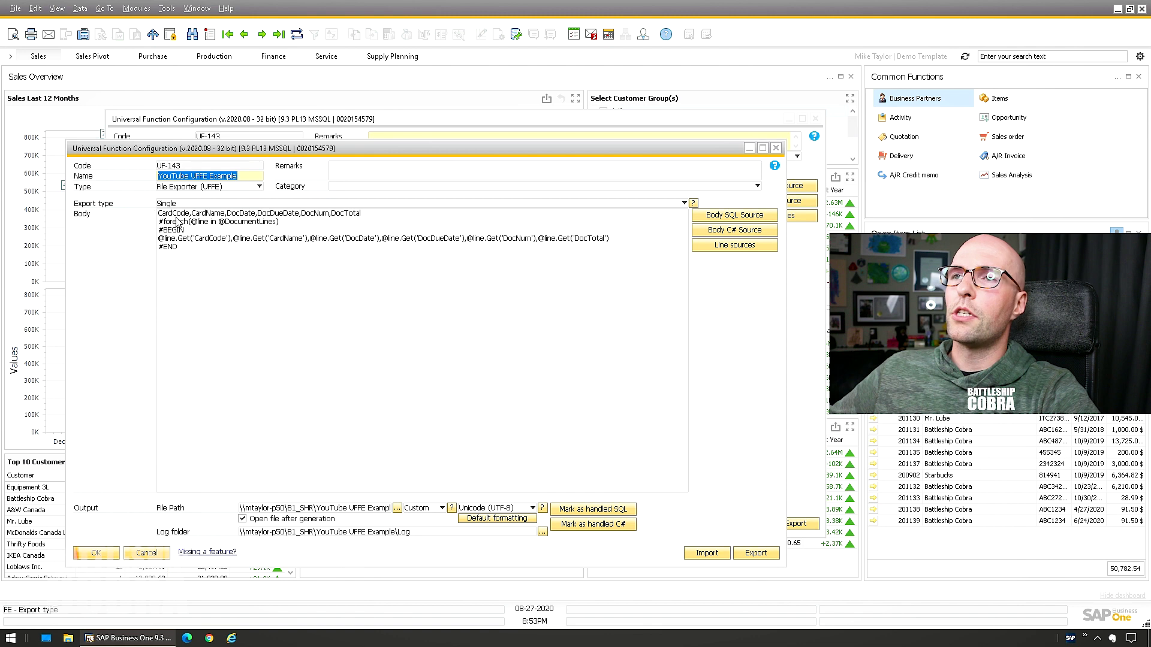
{"action": "left_click", "coordinate": [131, 298]}
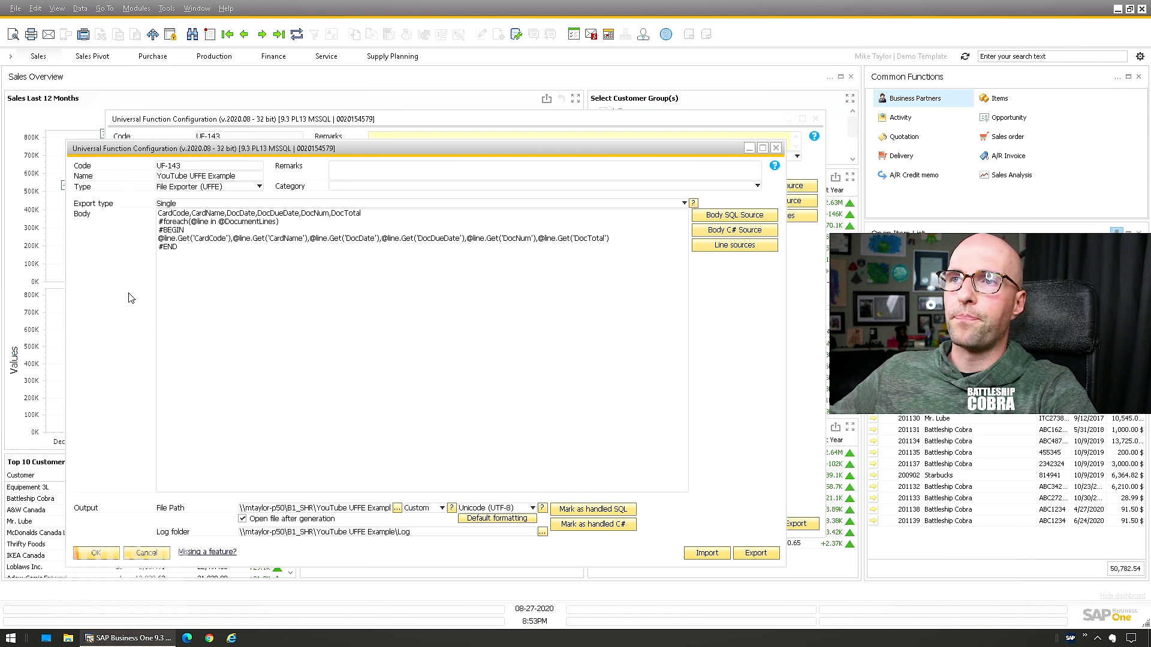
{"action": "key", "text": "Escape"}
Step: Examine the batch SQL: the CardCode selection from OCRD, the customer code list and the U_InvExport = 'N' condition
{"action": "left_click", "coordinate": [448, 315]}
{"action": "left_click_drag", "start_coordinate": [448, 314], "coordinate": [142, 297]}
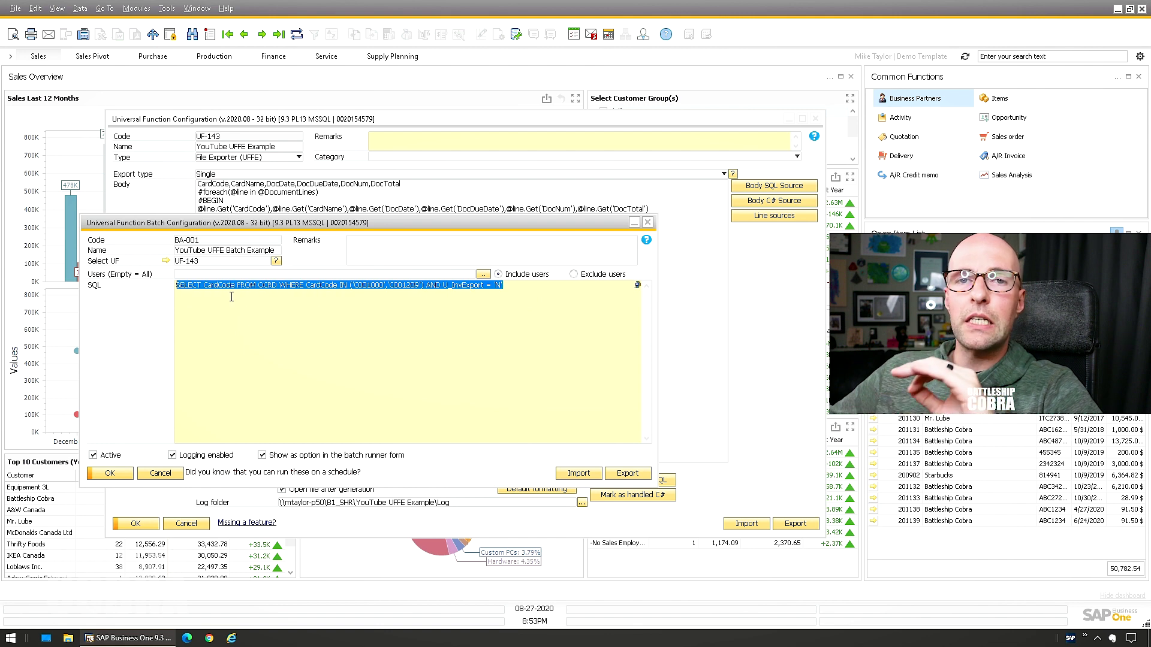
{"action": "left_click", "coordinate": [559, 331]}
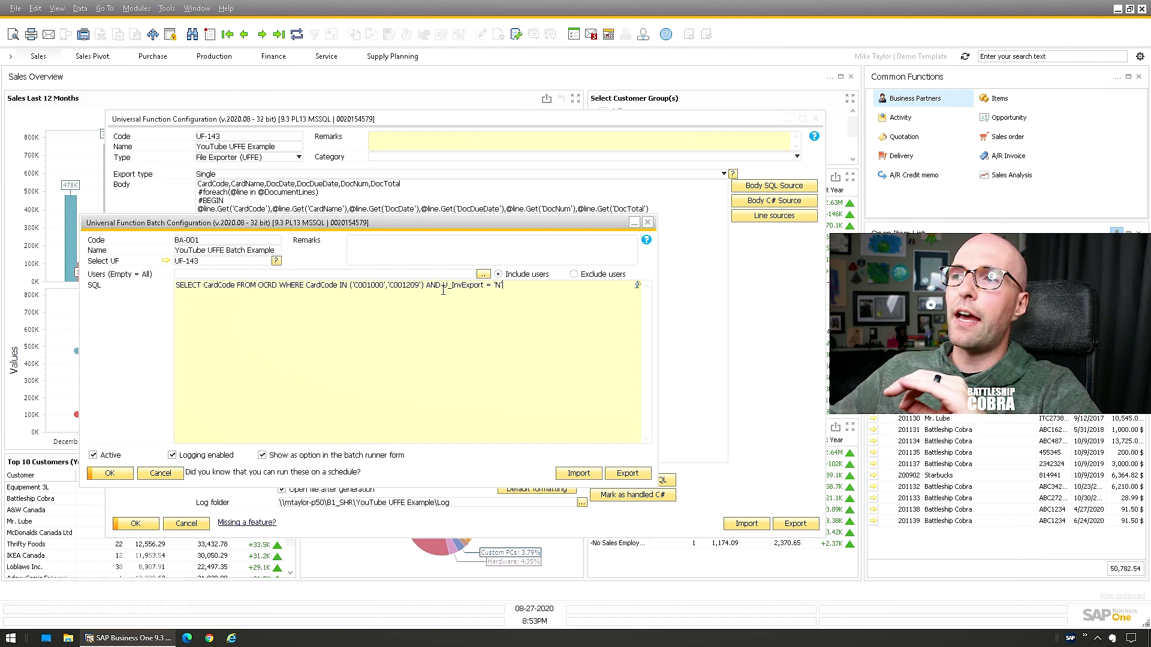
{"action": "left_click_drag", "start_coordinate": [349, 288], "coordinate": [433, 293]}
{"action": "left_click", "coordinate": [361, 284]}
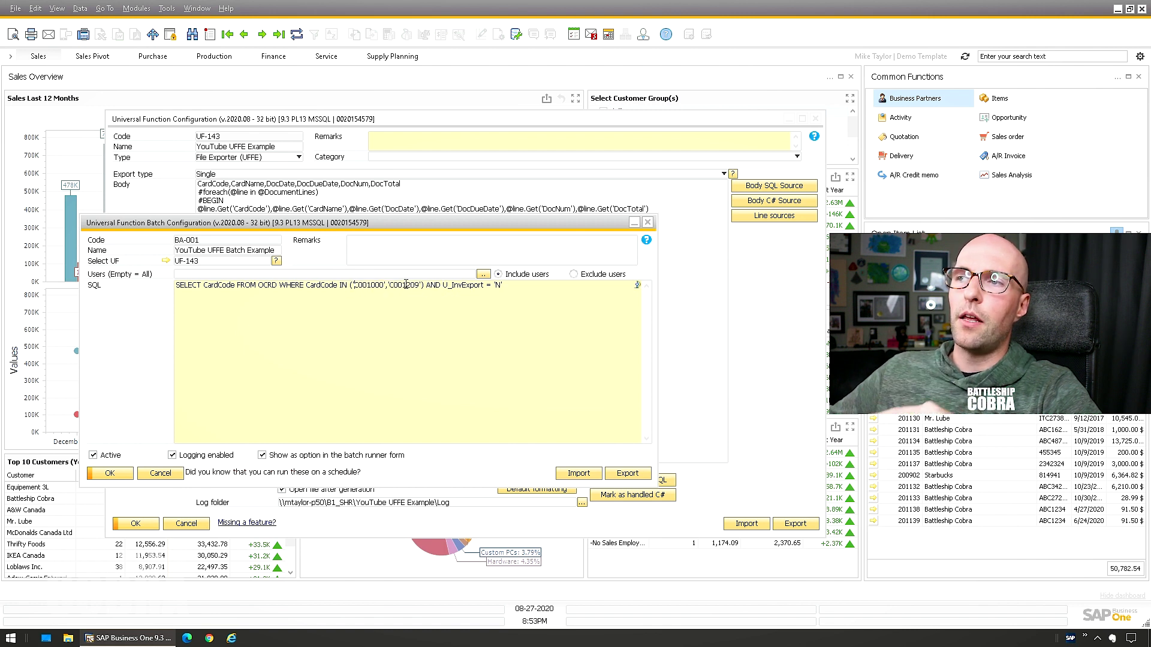
{"action": "left_click_drag", "start_coordinate": [445, 288], "coordinate": [482, 291]}
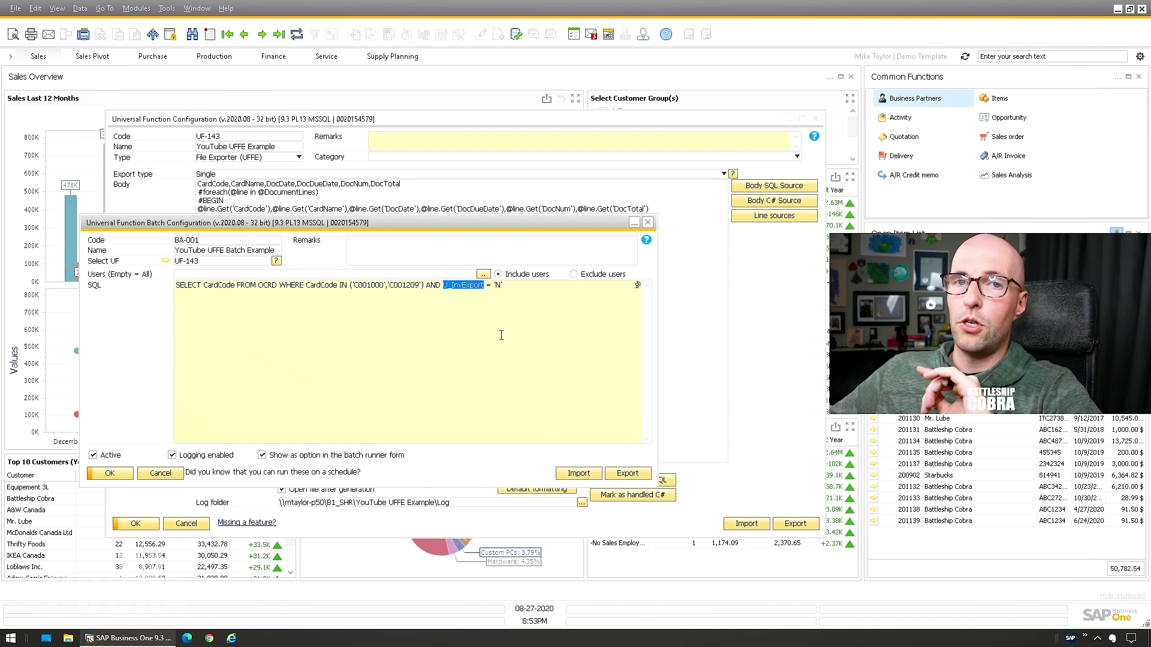
{"action": "left_click", "coordinate": [515, 350]}
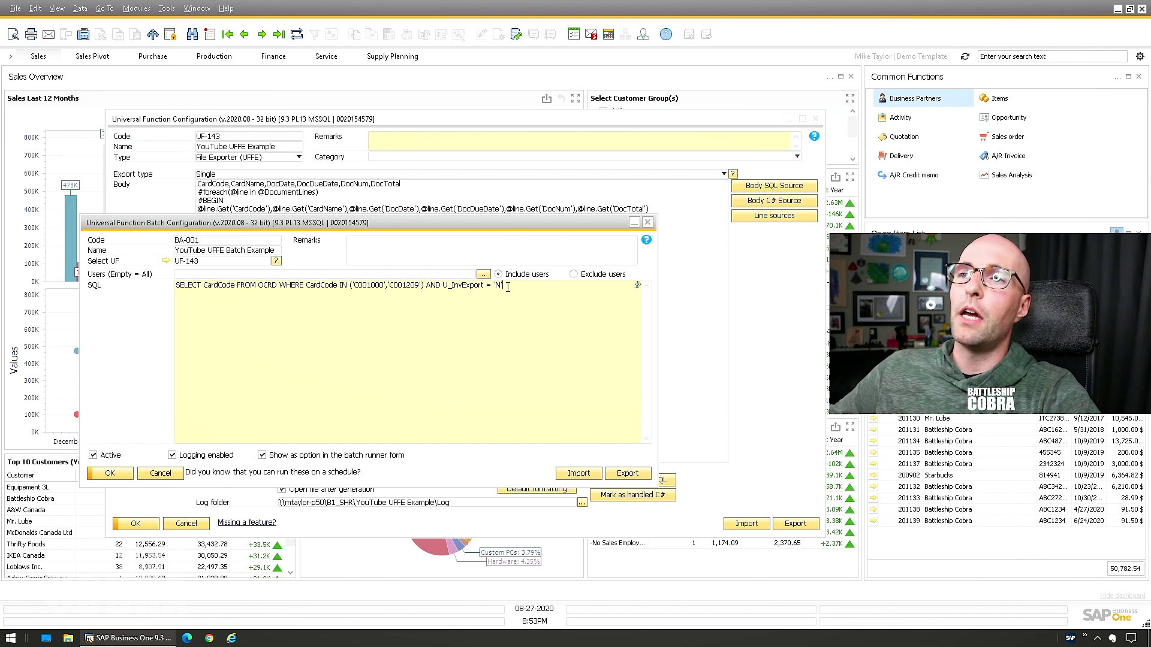
{"action": "left_click_drag", "start_coordinate": [205, 286], "coordinate": [231, 290]}
Step: Check the DocKey@ condition in the DocumentLines source query of UF-143, and close the line sources without changes
{"action": "left_click", "coordinate": [342, 207]}
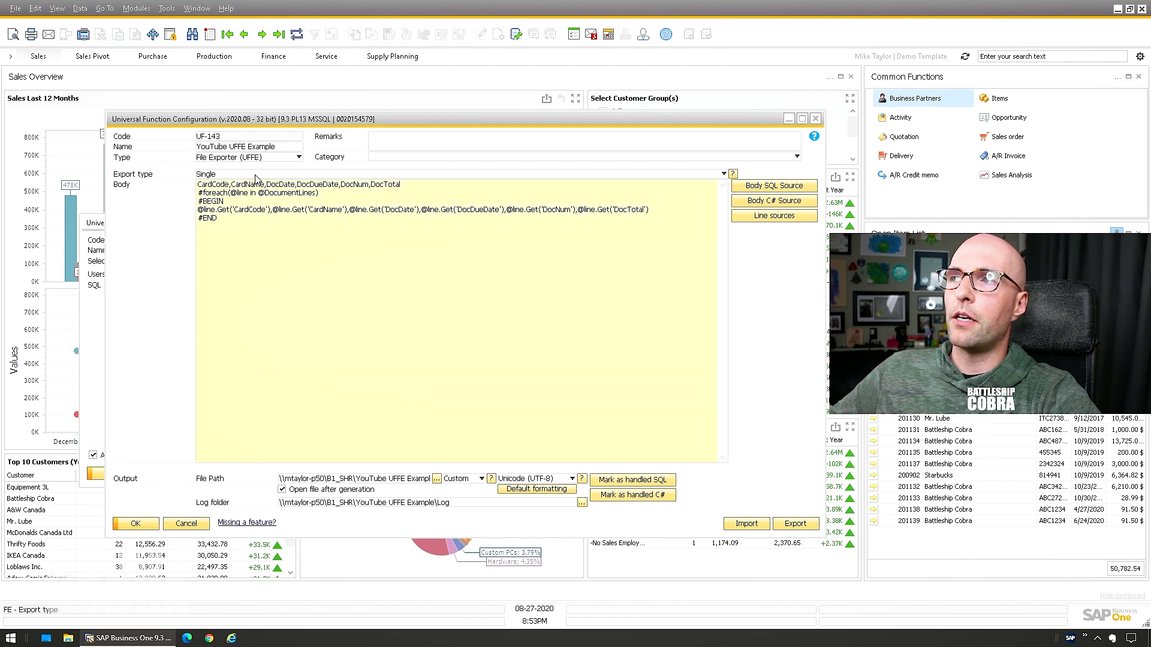
{"action": "left_click", "coordinate": [773, 216]}
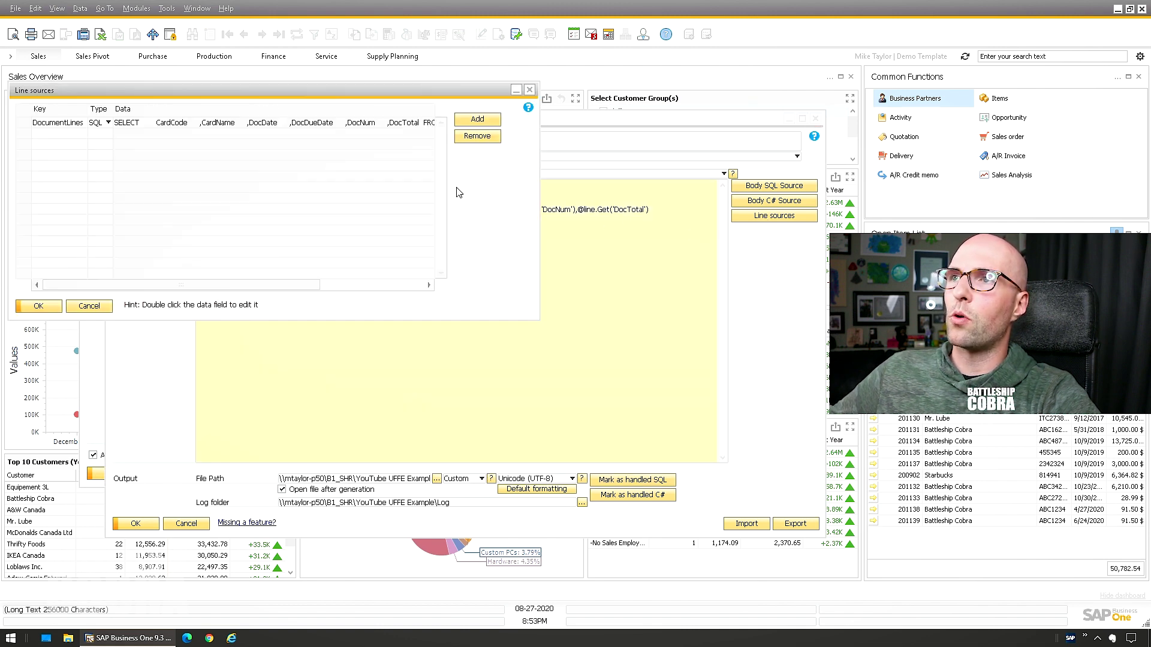
{"action": "double_click", "coordinate": [261, 123]}
{"action": "left_click_drag", "start_coordinate": [155, 247], "coordinate": [116, 245]}
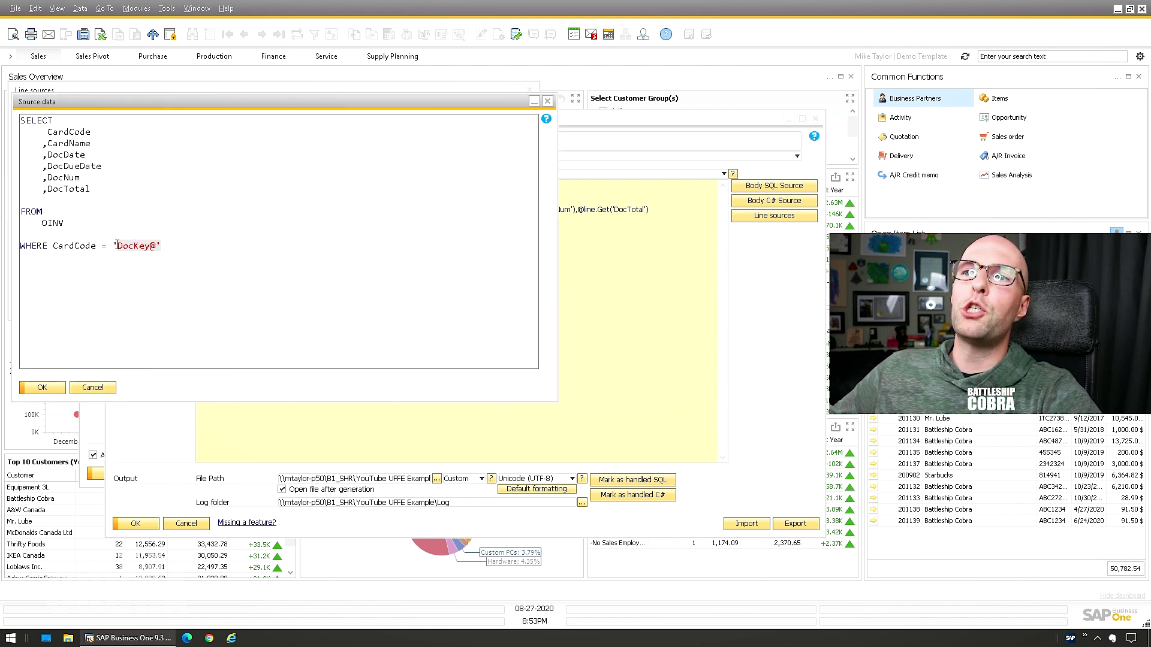
{"action": "left_click", "coordinate": [249, 239]}
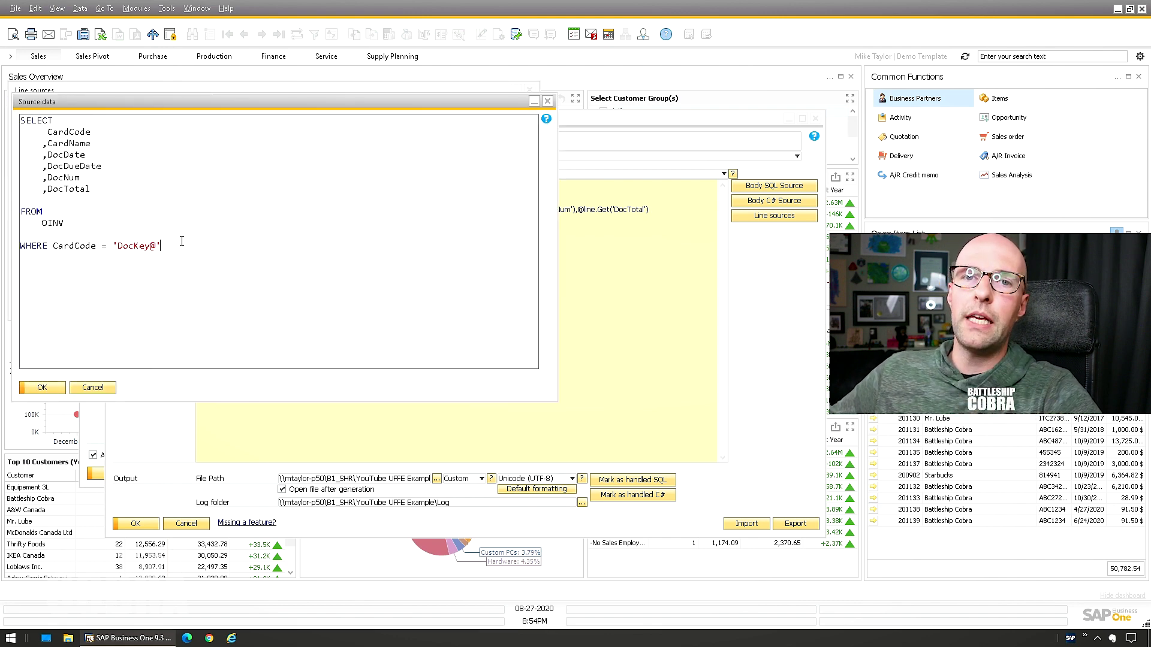
{"action": "left_click", "coordinate": [547, 102]}
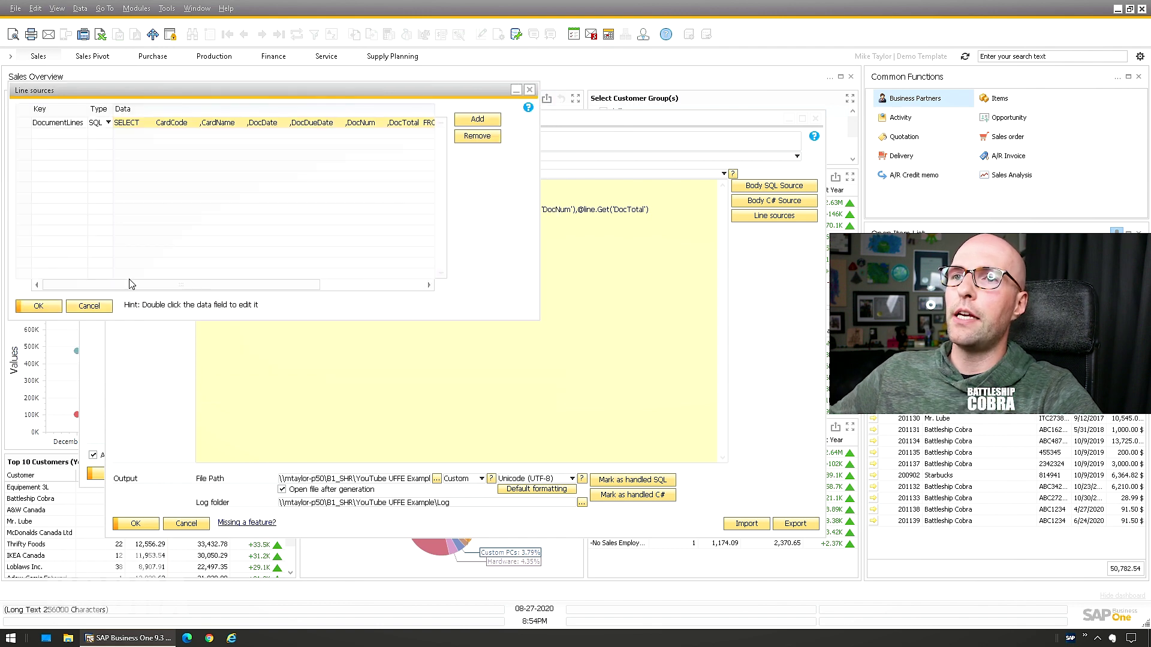
{"action": "left_click", "coordinate": [89, 304]}
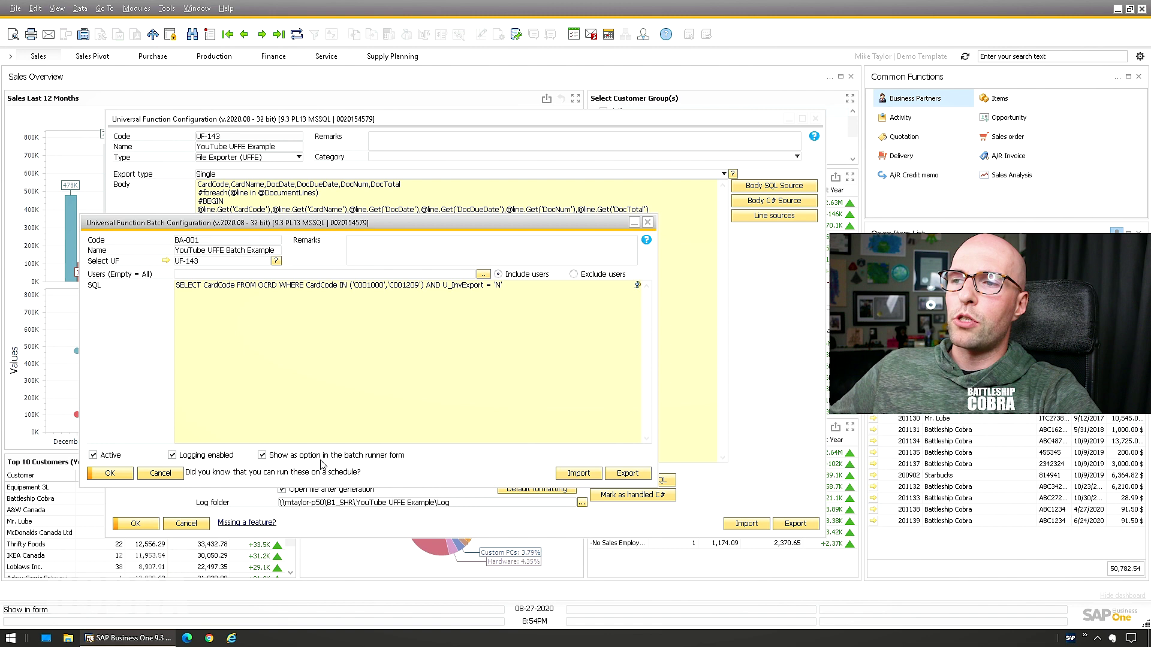
Step: Run the YouTube UFFE Batch Example configuration in the Universal Function Batch Runner with both previewed customers included
{"action": "left_click_drag", "start_coordinate": [539, 286], "coordinate": [162, 316]}
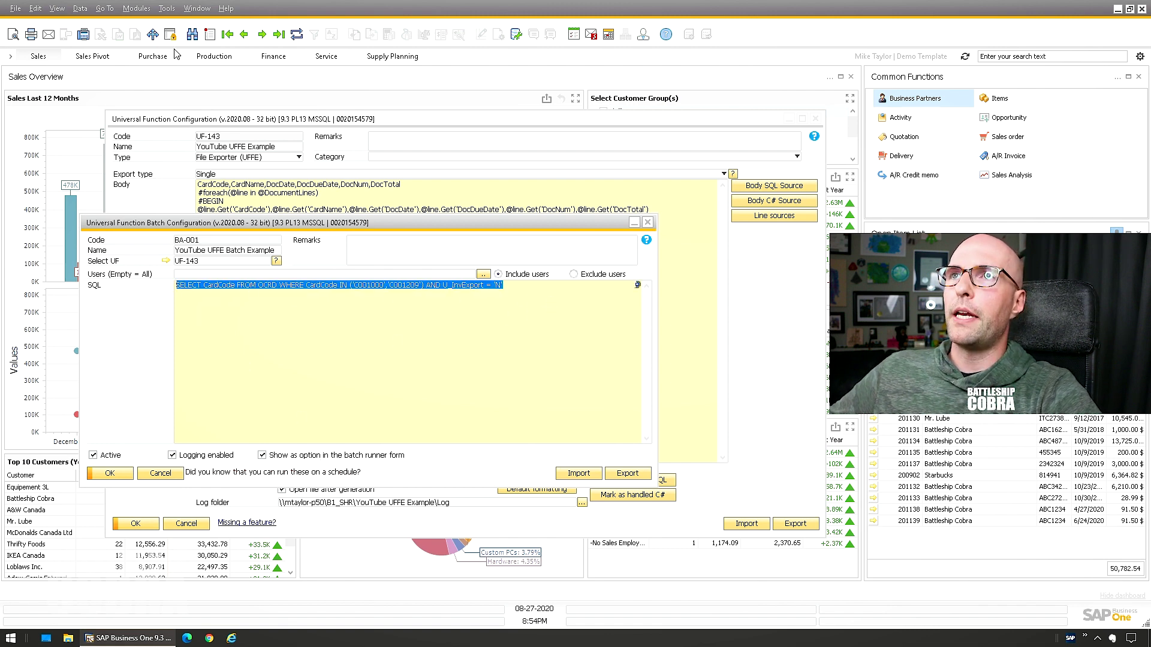
{"action": "left_click", "coordinate": [136, 8]}
{"action": "mouse_move", "coordinate": [137, 30]}
{"action": "mouse_move", "coordinate": [285, 136]}
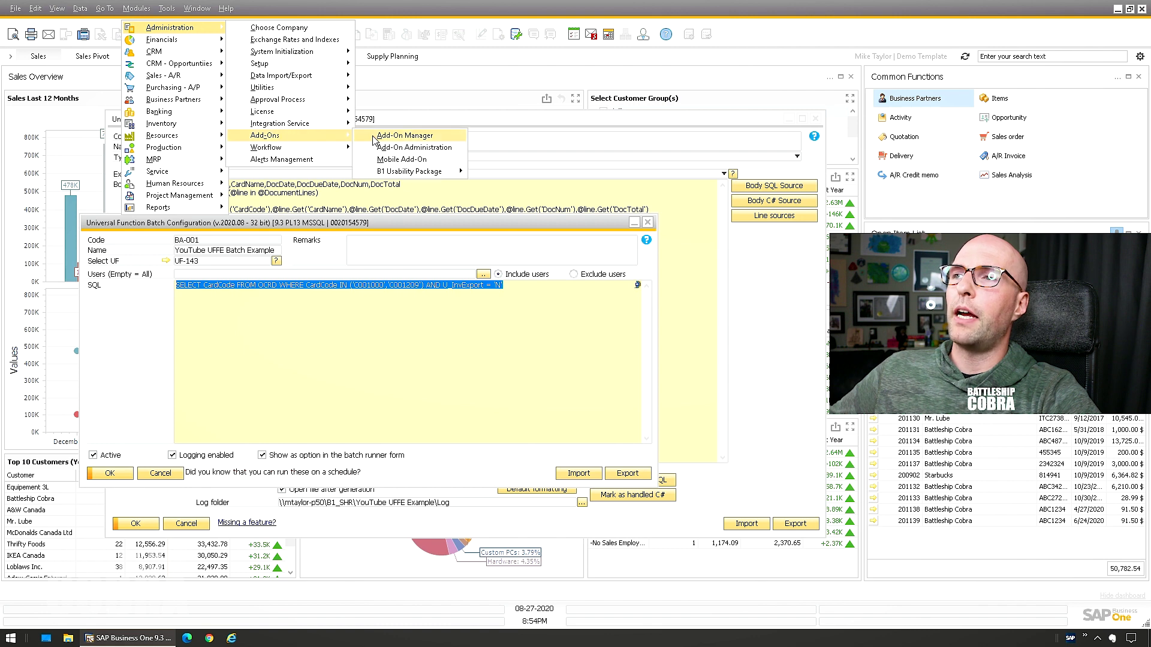
{"action": "mouse_move", "coordinate": [443, 173]}
{"action": "mouse_move", "coordinate": [520, 243]}
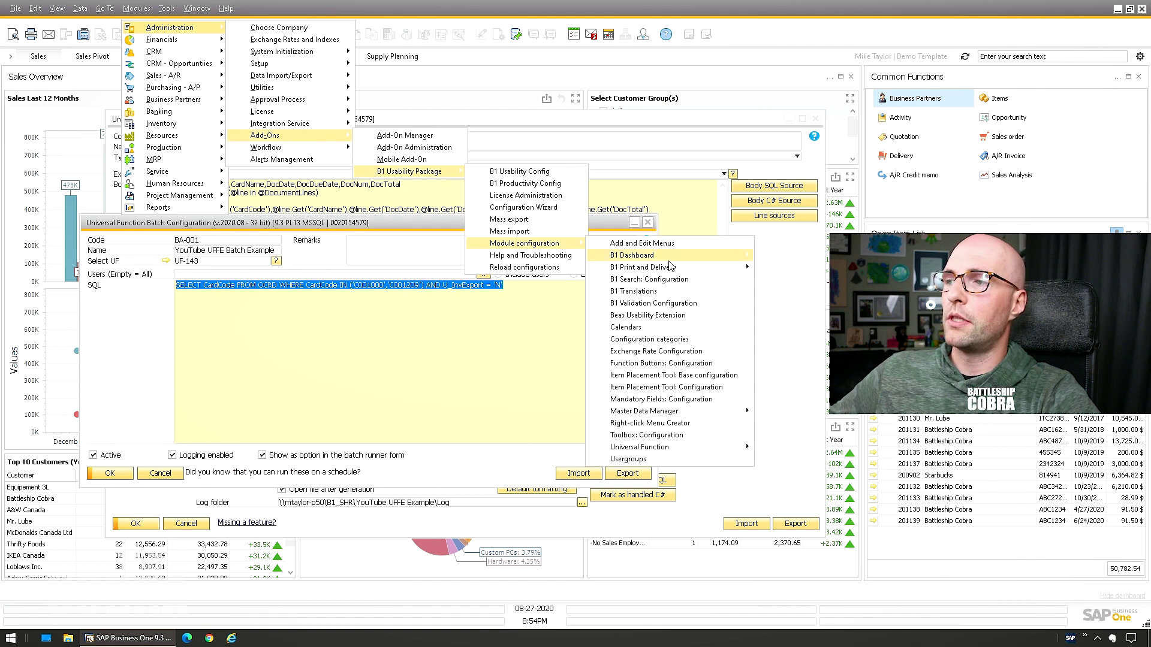
{"action": "mouse_move", "coordinate": [744, 449]}
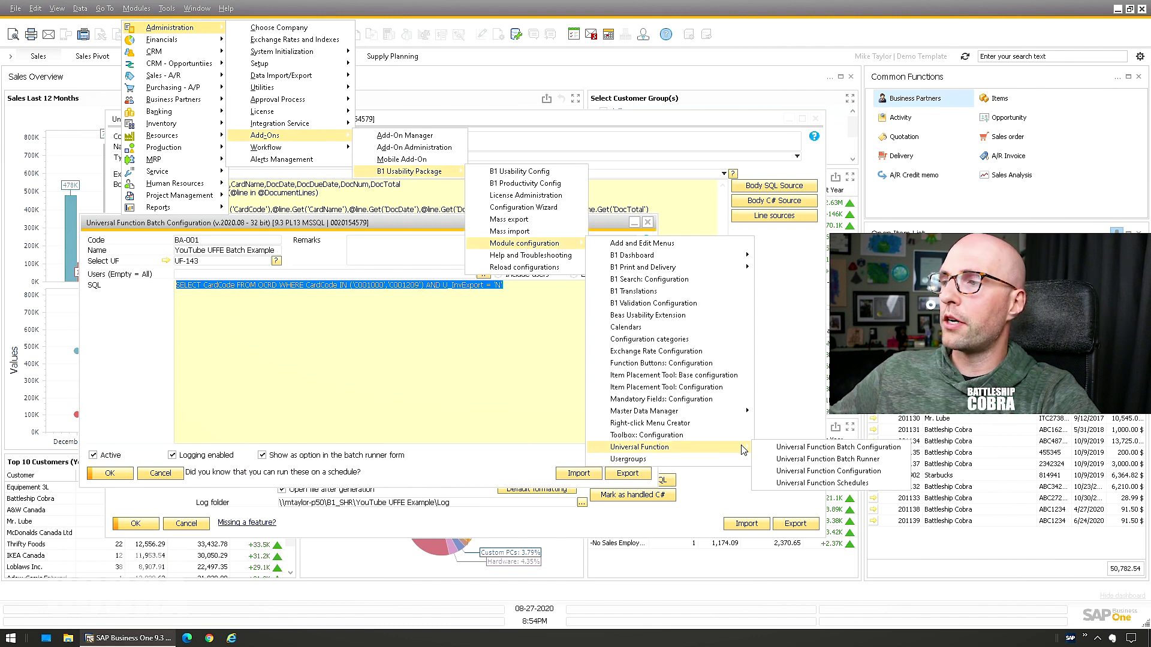
{"action": "left_click", "coordinate": [820, 459]}
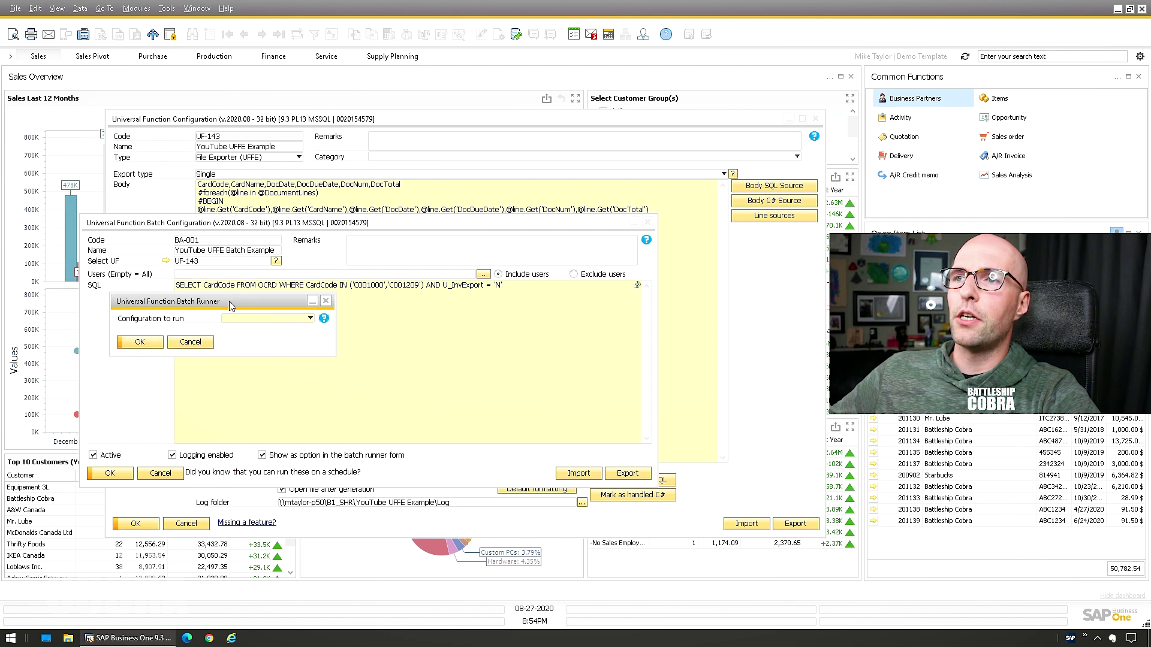
{"action": "left_click", "coordinate": [262, 319]}
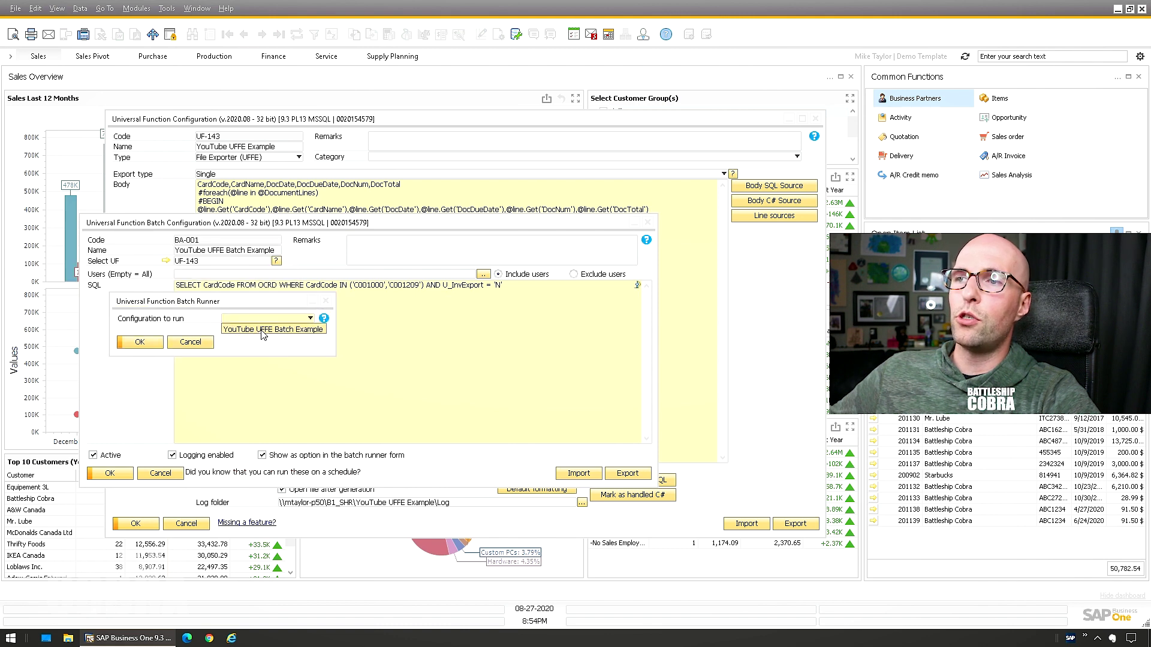
{"action": "left_click", "coordinate": [262, 329]}
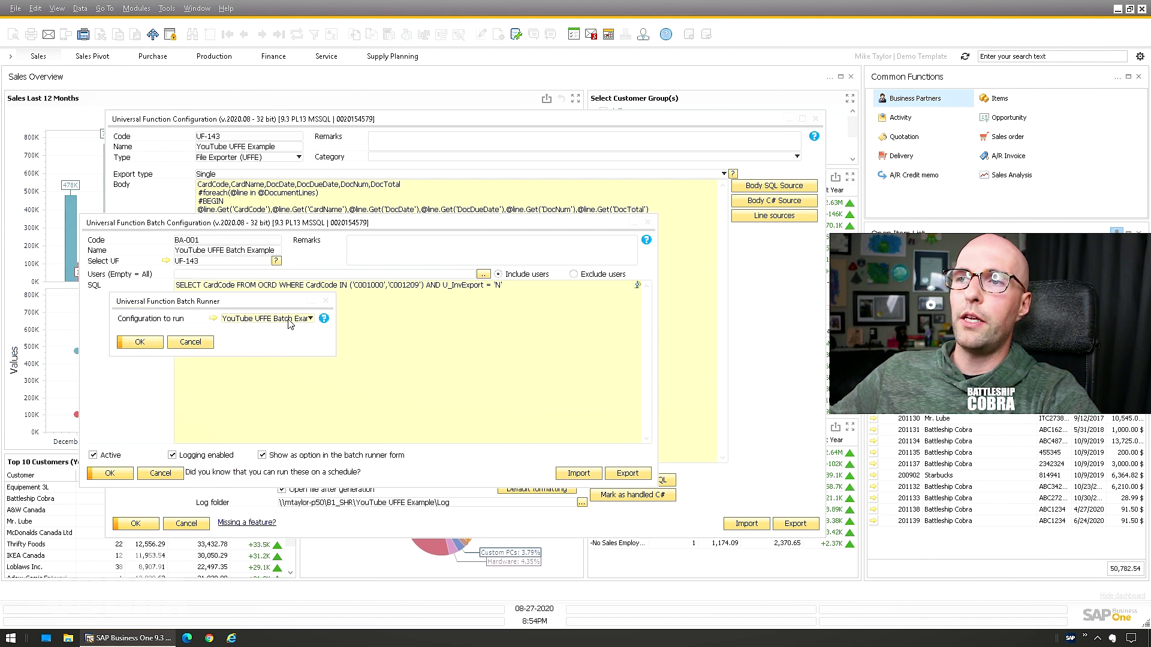
{"action": "left_click", "coordinate": [138, 342]}
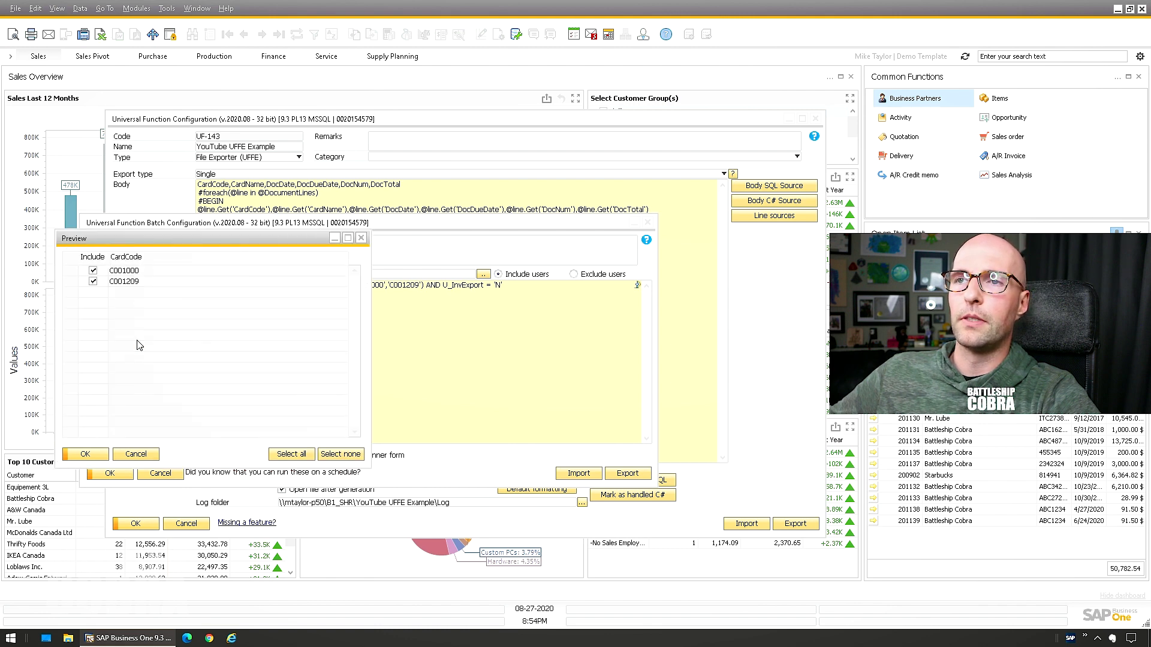
{"action": "left_click", "coordinate": [83, 454]}
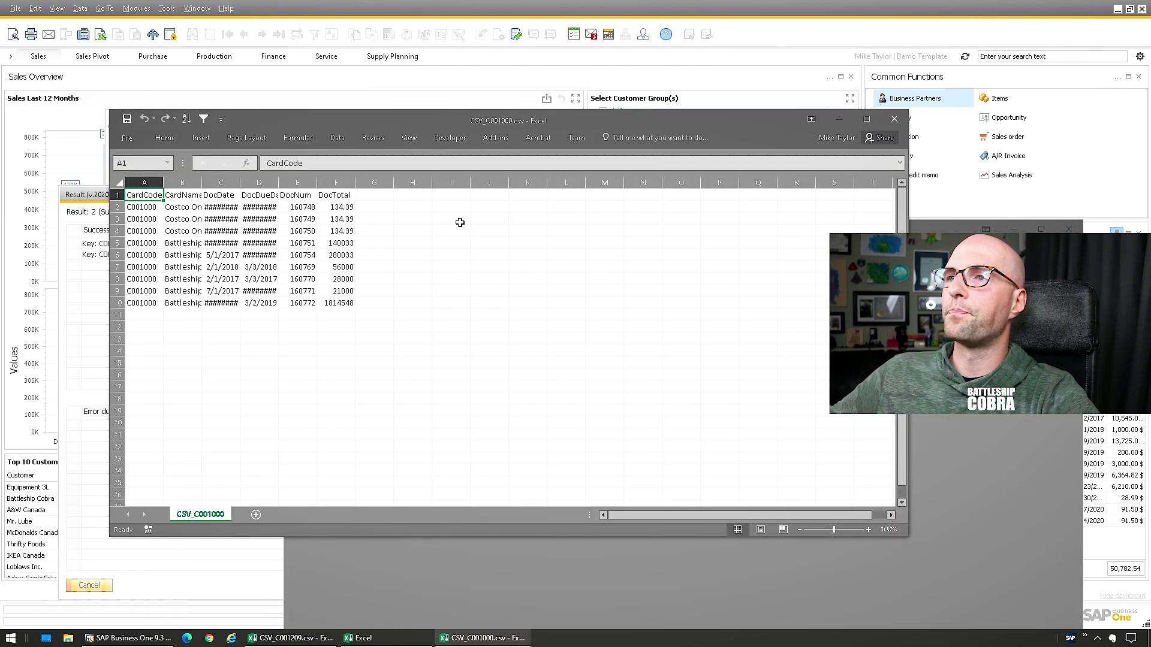
Step: In Excel, close the empty window and check the CardCode column in each of the two exported invoice CSV files
{"action": "left_click_drag", "start_coordinate": [435, 124], "coordinate": [391, 110]}
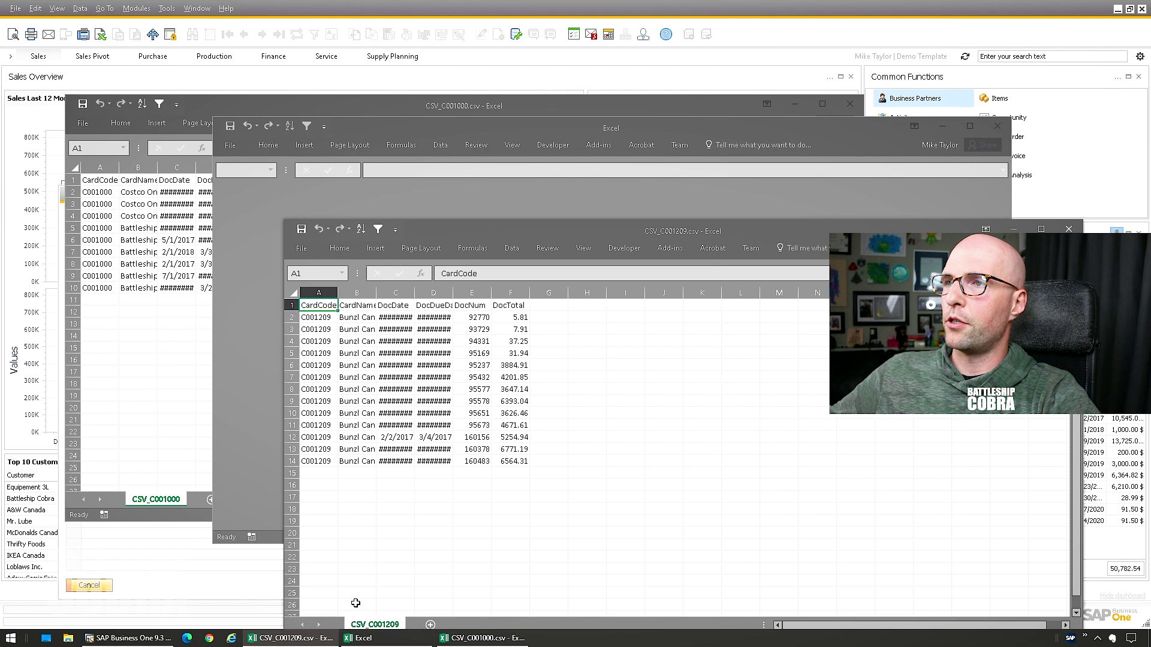
{"action": "left_click", "coordinate": [994, 130]}
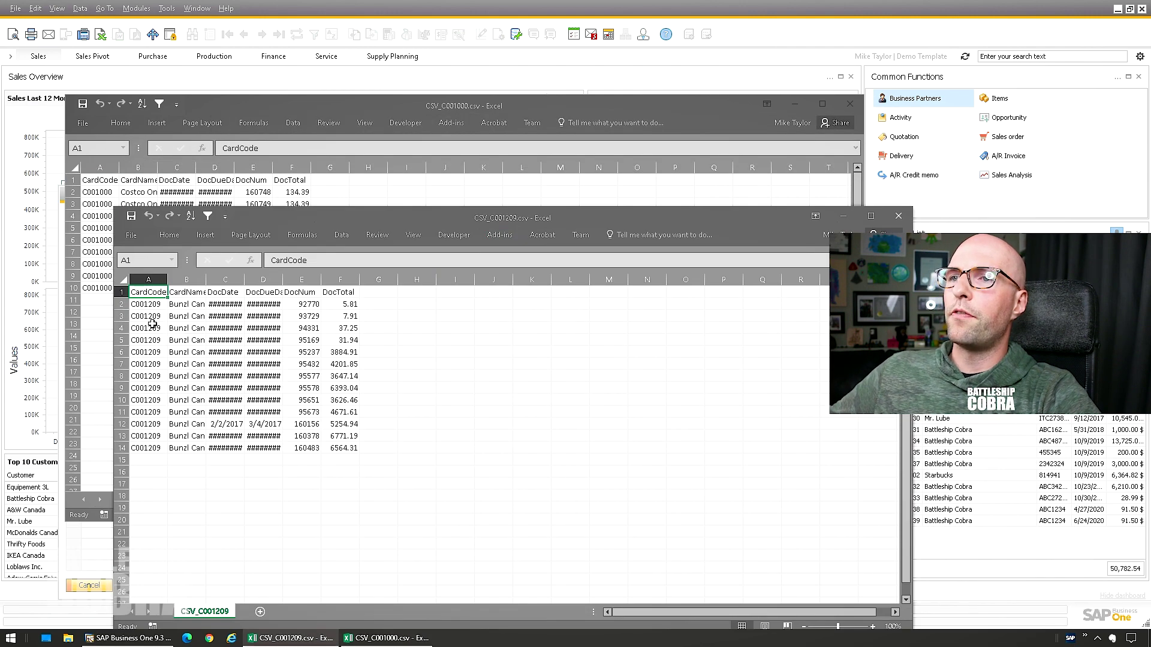
{"action": "left_click_drag", "start_coordinate": [148, 304], "coordinate": [149, 428]}
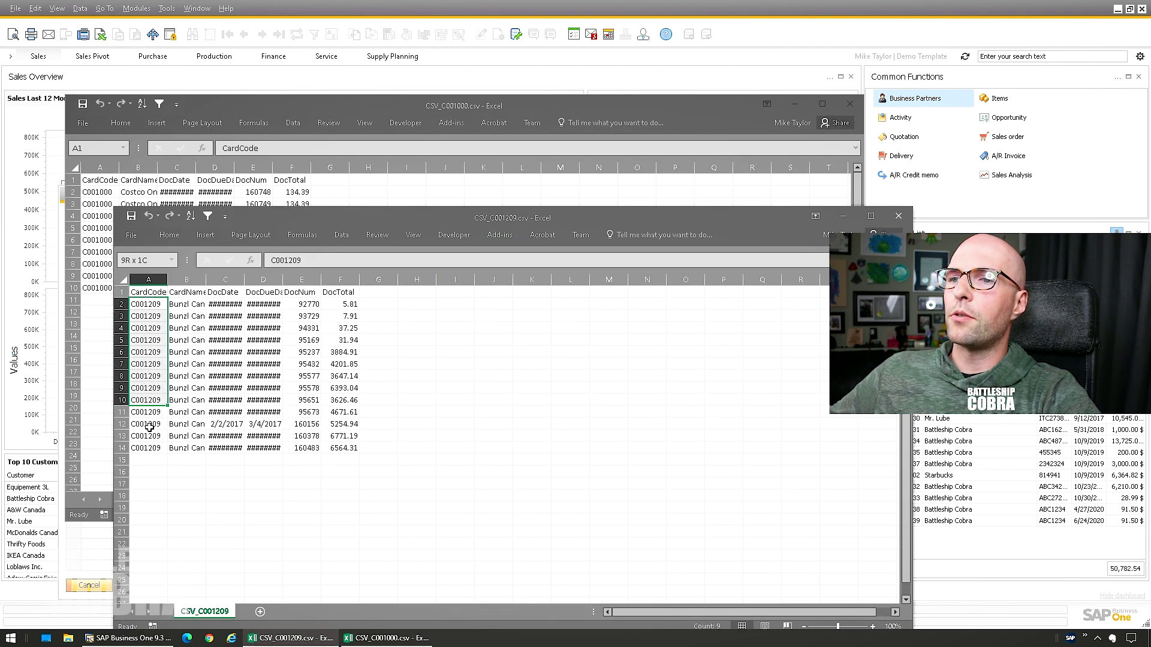
{"action": "left_click", "coordinate": [100, 192]}
{"action": "left_click_drag", "start_coordinate": [100, 192], "coordinate": [99, 288]}
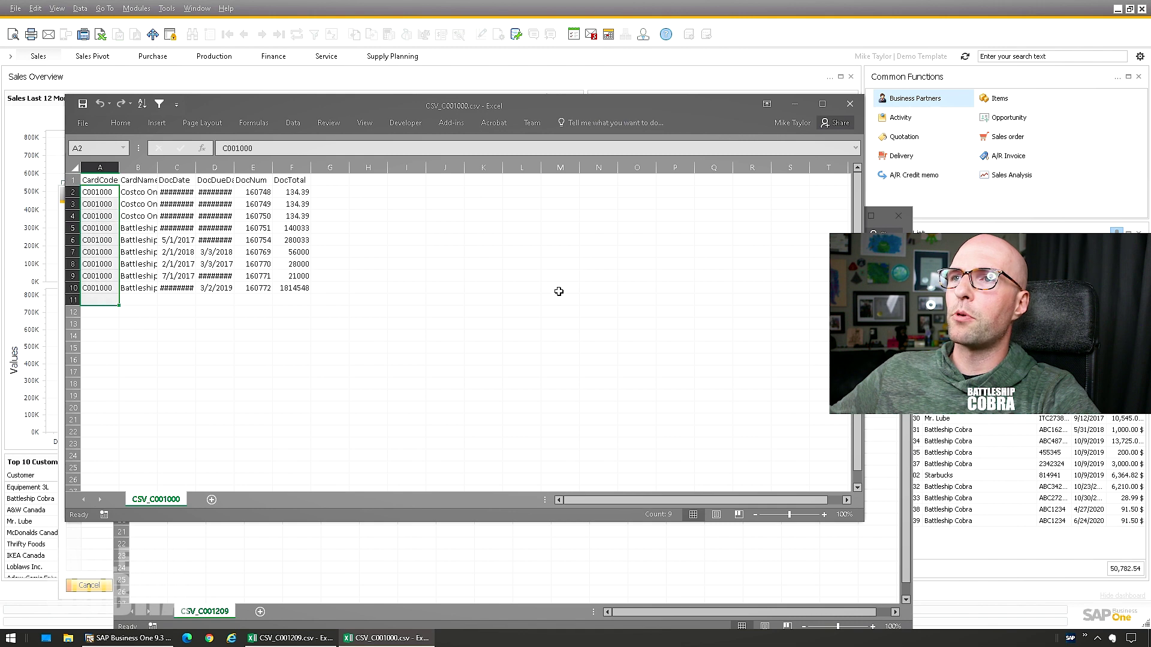
{"action": "left_click", "coordinate": [559, 291]}
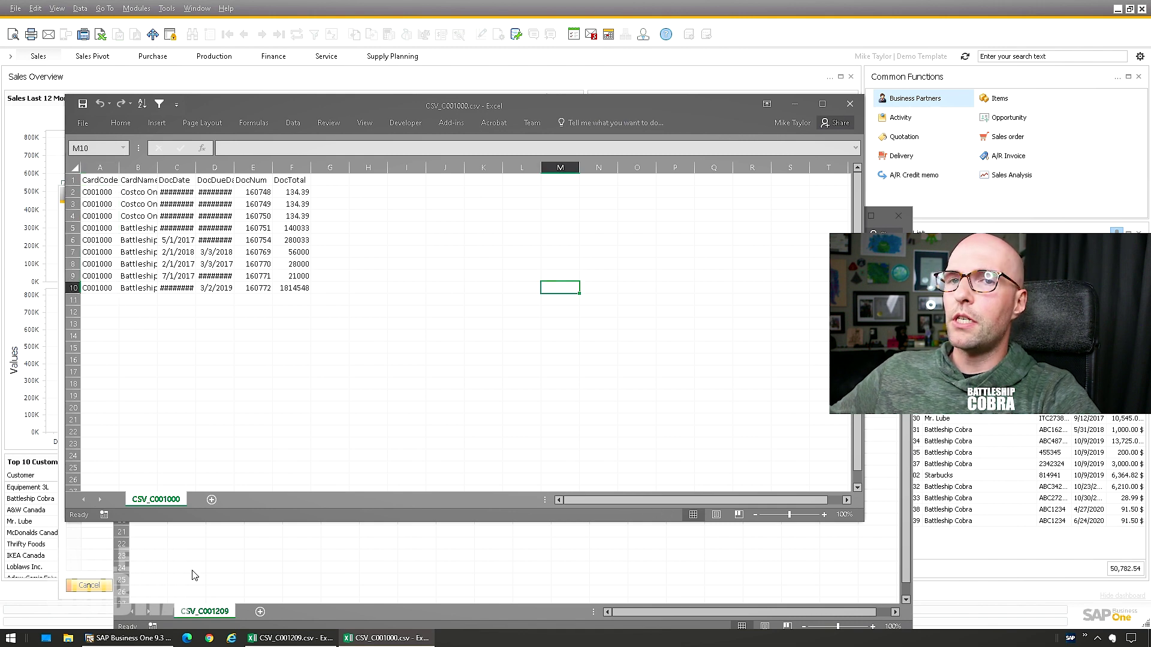
Step: Close both exported CSV files, and in SAP Business One close the batch result and the Batch Runner
{"action": "left_click", "coordinate": [850, 104]}
{"action": "left_click", "coordinate": [899, 217]}
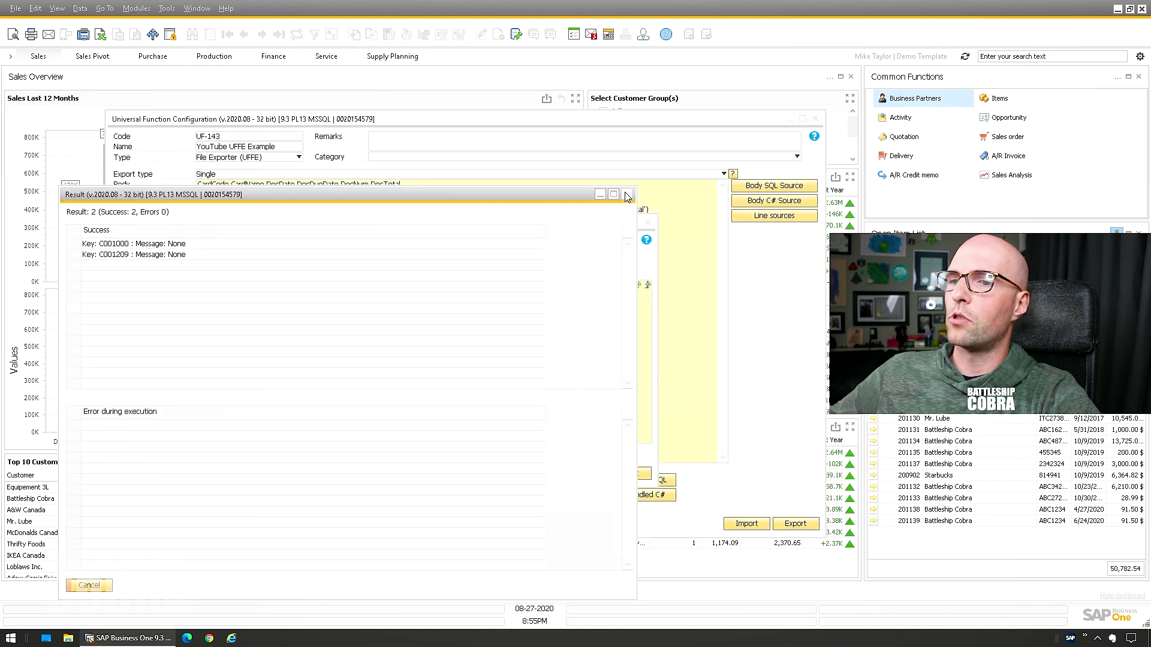
{"action": "left_click", "coordinate": [88, 585]}
{"action": "left_click", "coordinate": [325, 300]}
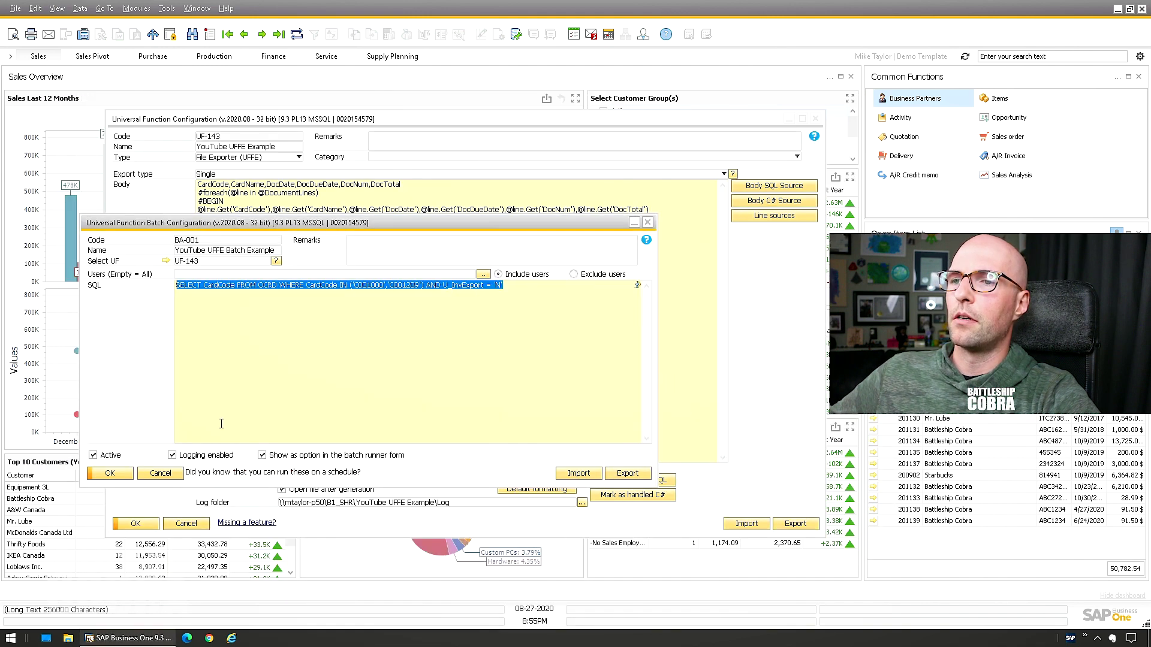
Step: Close the batch configuration without changes and check the two exported CSV files in the YouTube UFFE Example folder
{"action": "left_click", "coordinate": [160, 473]}
{"action": "left_click", "coordinate": [329, 478]}
{"action": "left_click", "coordinate": [437, 478]}
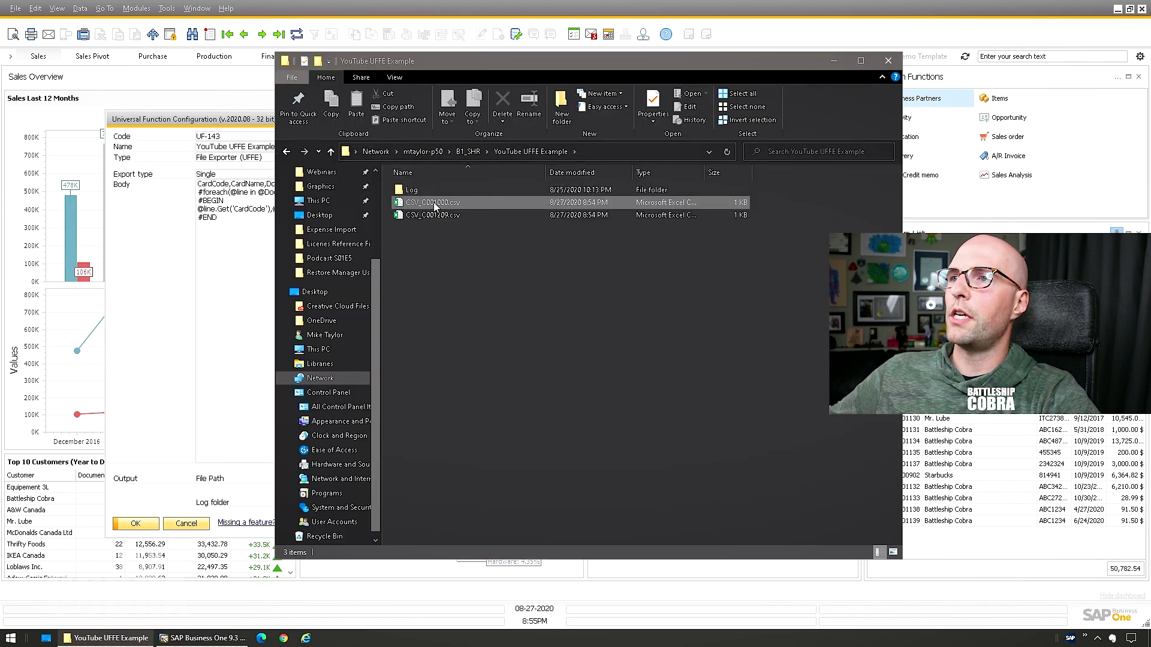
{"action": "left_click", "coordinate": [437, 204]}
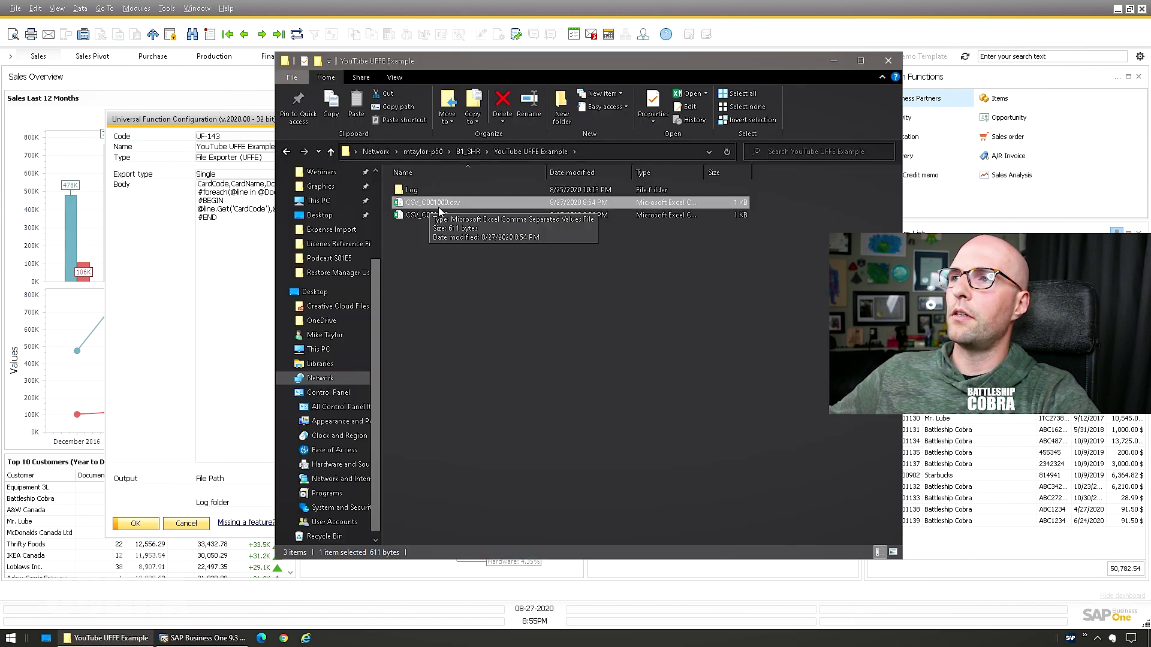
{"action": "left_click", "coordinate": [420, 217]}
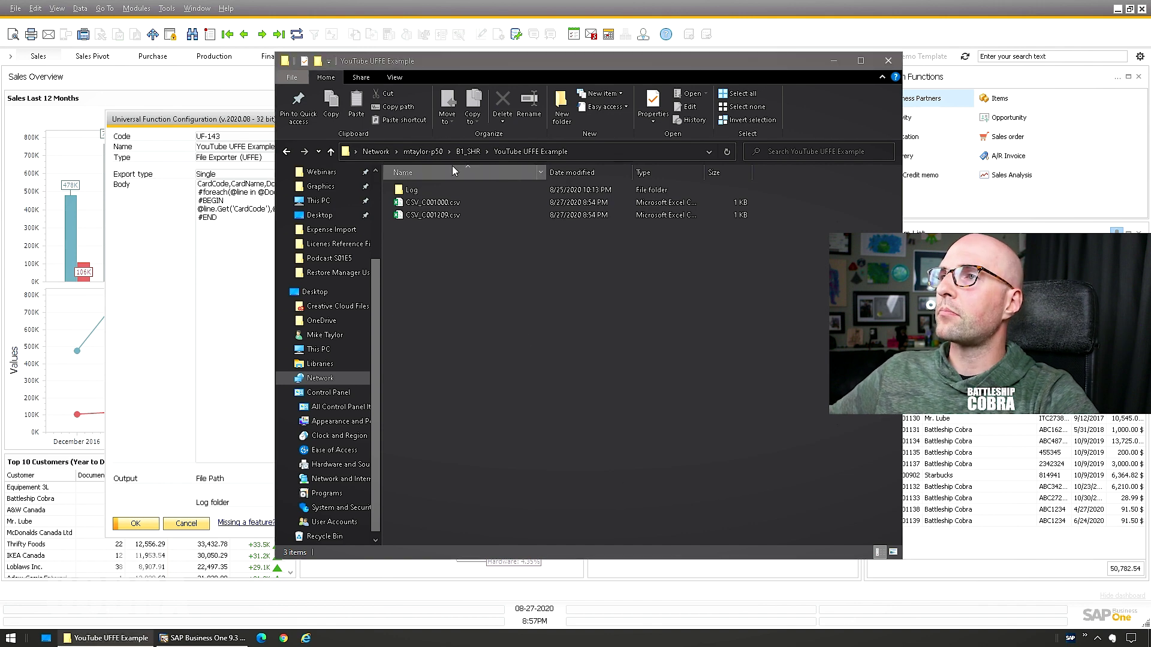
Step: Go to the Expense Import folder inside B1_SHR and paste the copied ImportExample.csv into it
{"action": "left_click", "coordinate": [468, 152]}
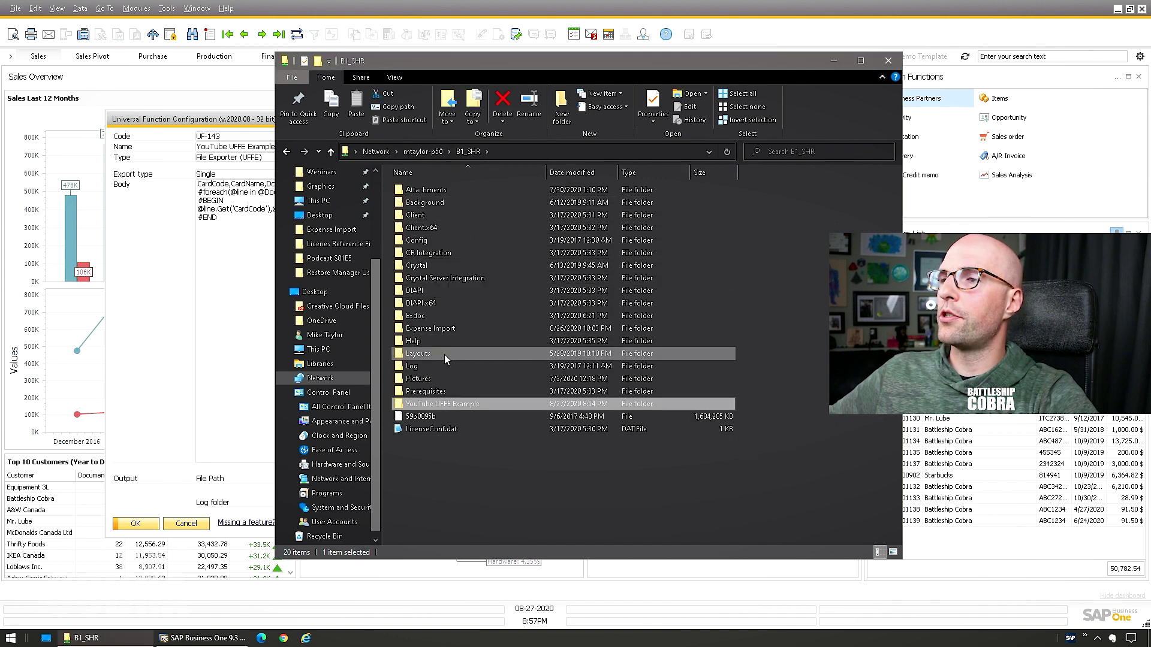
{"action": "double_click", "coordinate": [436, 328]}
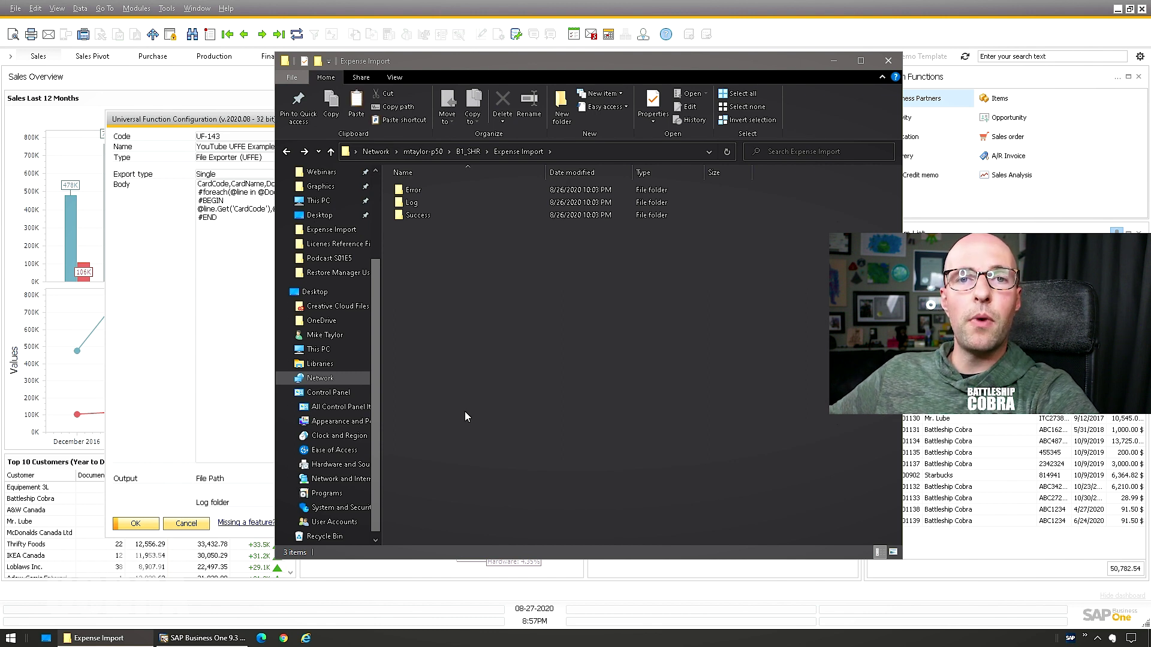
{"action": "key", "text": "ctrl+v"}
{"action": "left_click", "coordinate": [444, 294]}
Step: In SAP Business One, find the universal function of type File Importer (UFFI), the Import Expenses configuration
{"action": "left_click", "coordinate": [144, 263]}
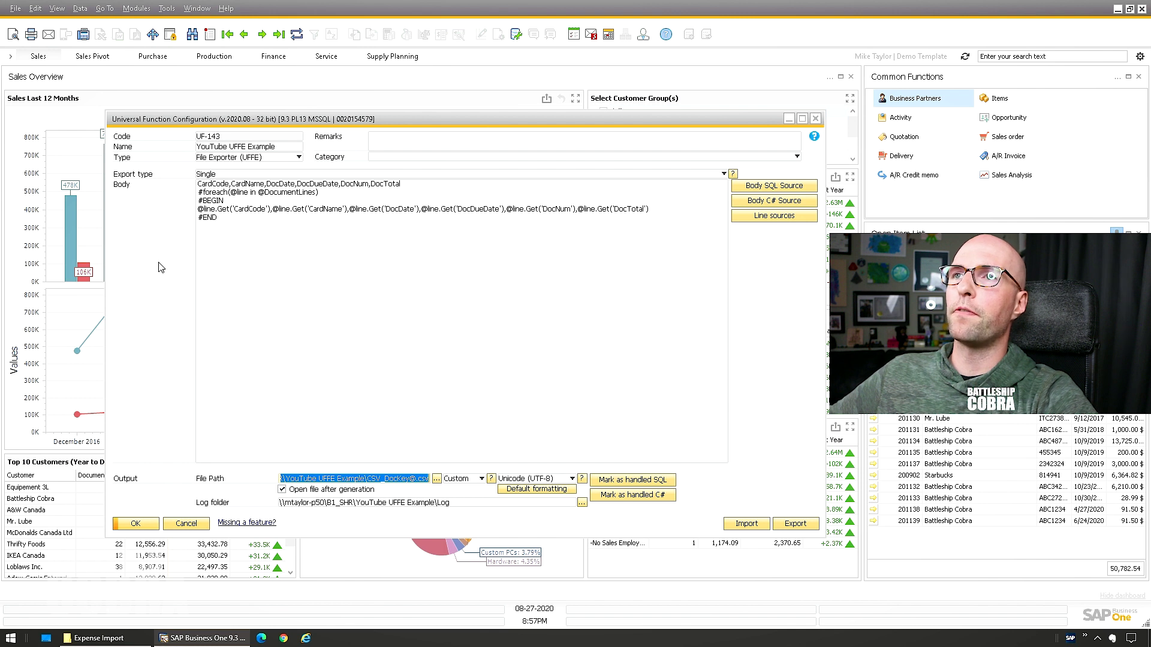
{"action": "key", "text": "ctrl+f"}
{"action": "left_click", "coordinate": [233, 158]}
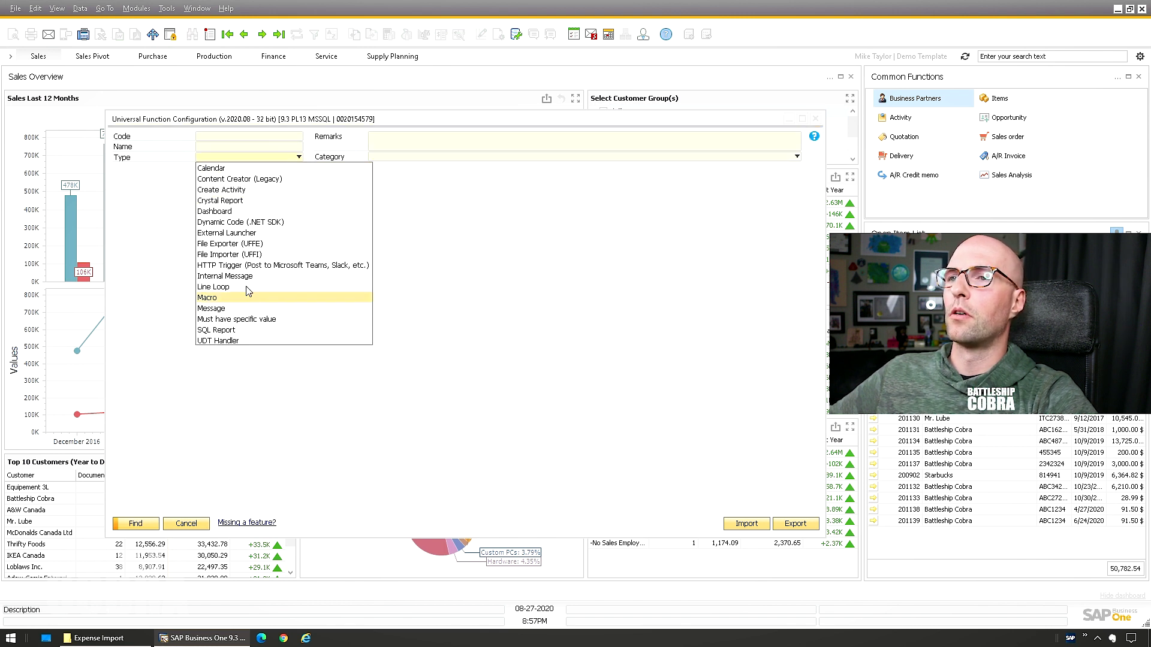
{"action": "left_click", "coordinate": [268, 254]}
{"action": "left_click", "coordinate": [141, 522]}
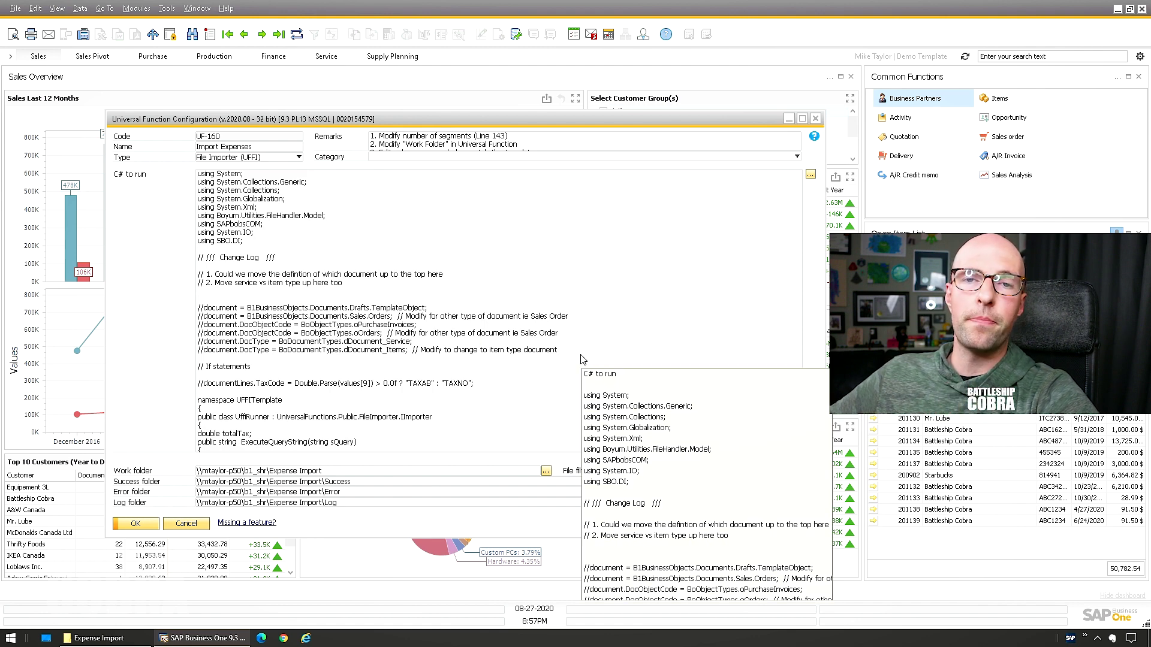
Step: Open the C# code of Import Expenses in the editor and examine the import loop, document header, document lines and account code query
{"action": "left_click", "coordinate": [811, 176]}
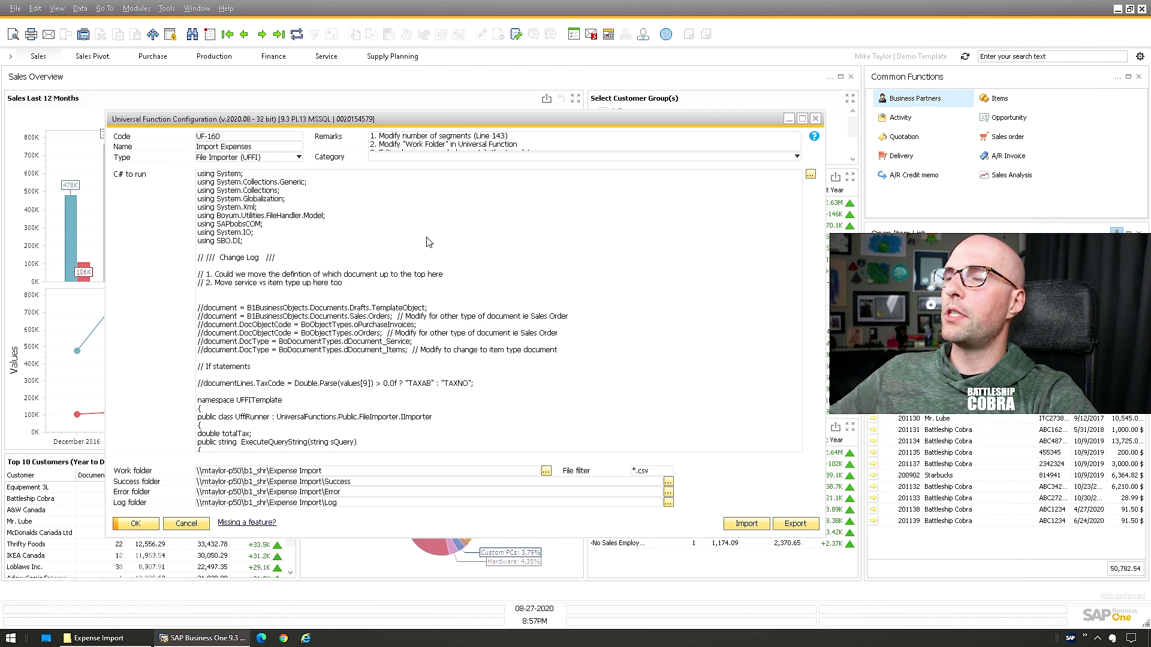
{"action": "left_click", "coordinate": [357, 643]}
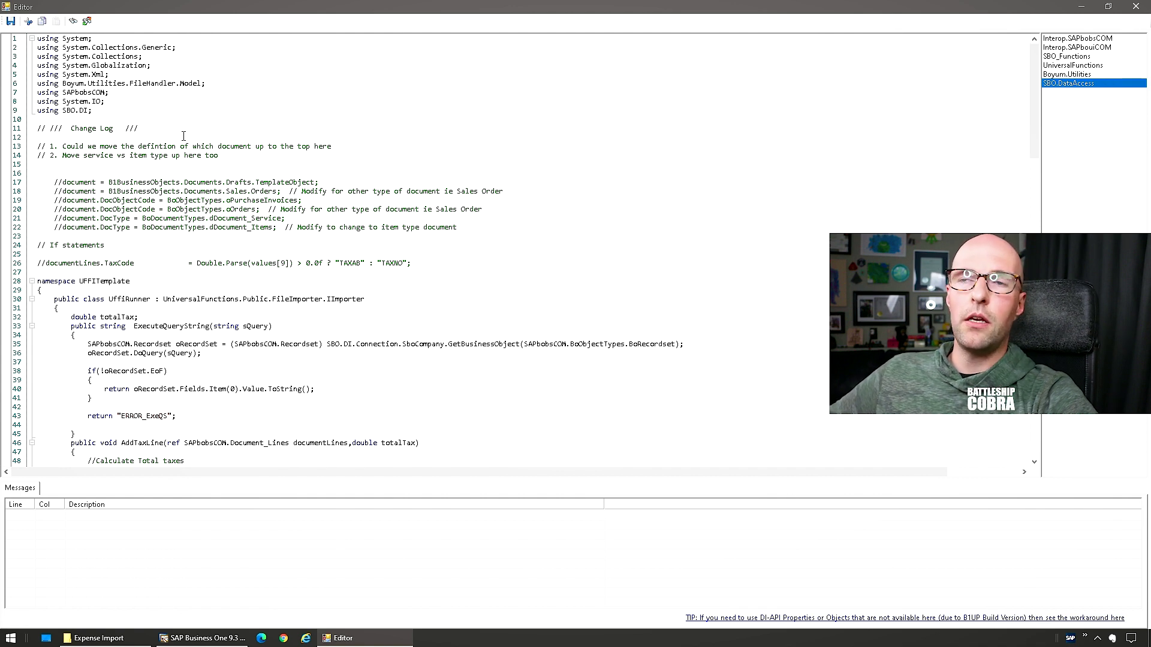
{"action": "scroll", "coordinate": [135, 138], "scroll_direction": "down", "scroll_amount": 10}
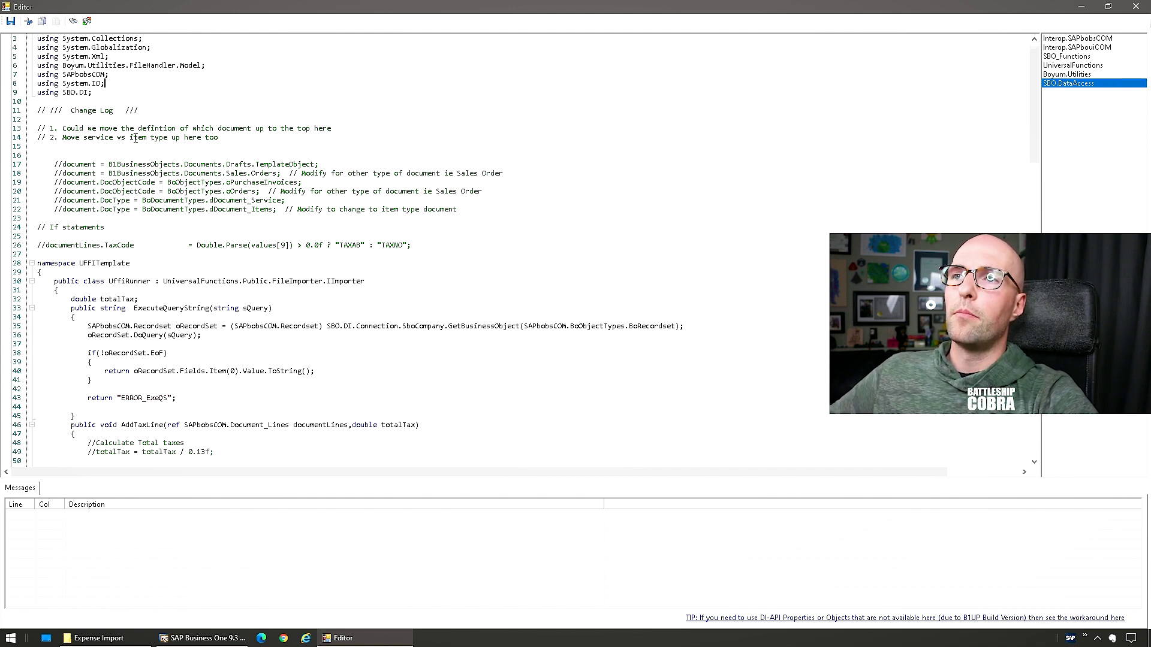
{"action": "scroll", "coordinate": [170, 191], "scroll_direction": "down", "scroll_amount": 7}
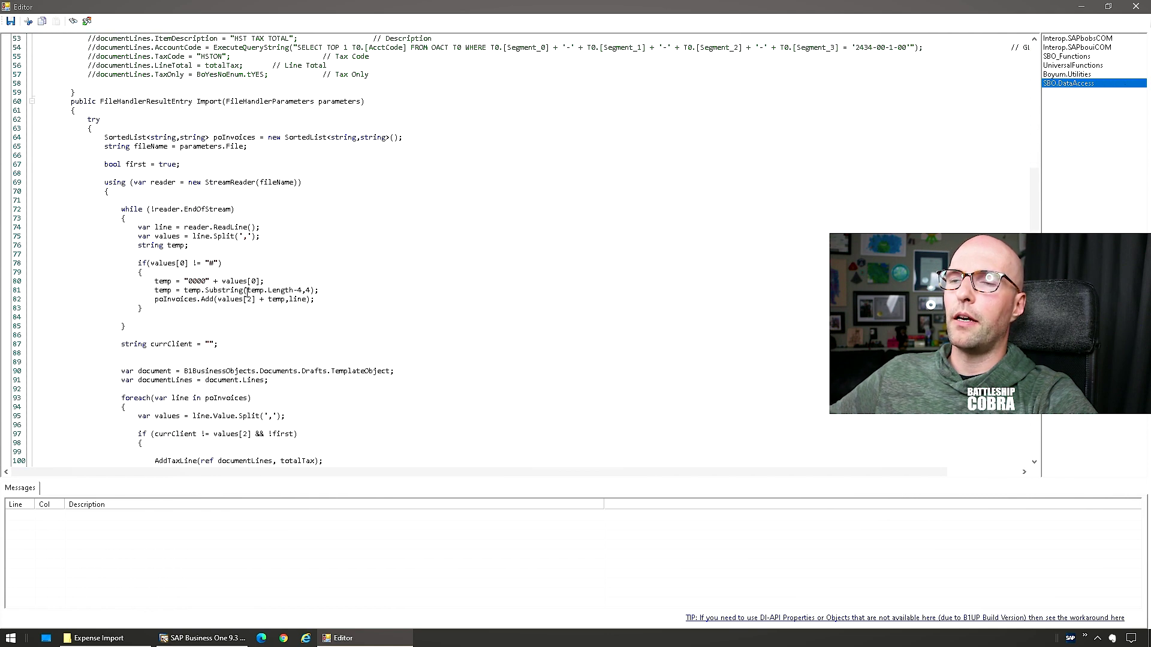
{"action": "scroll", "coordinate": [130, 136], "scroll_direction": "down", "scroll_amount": 4}
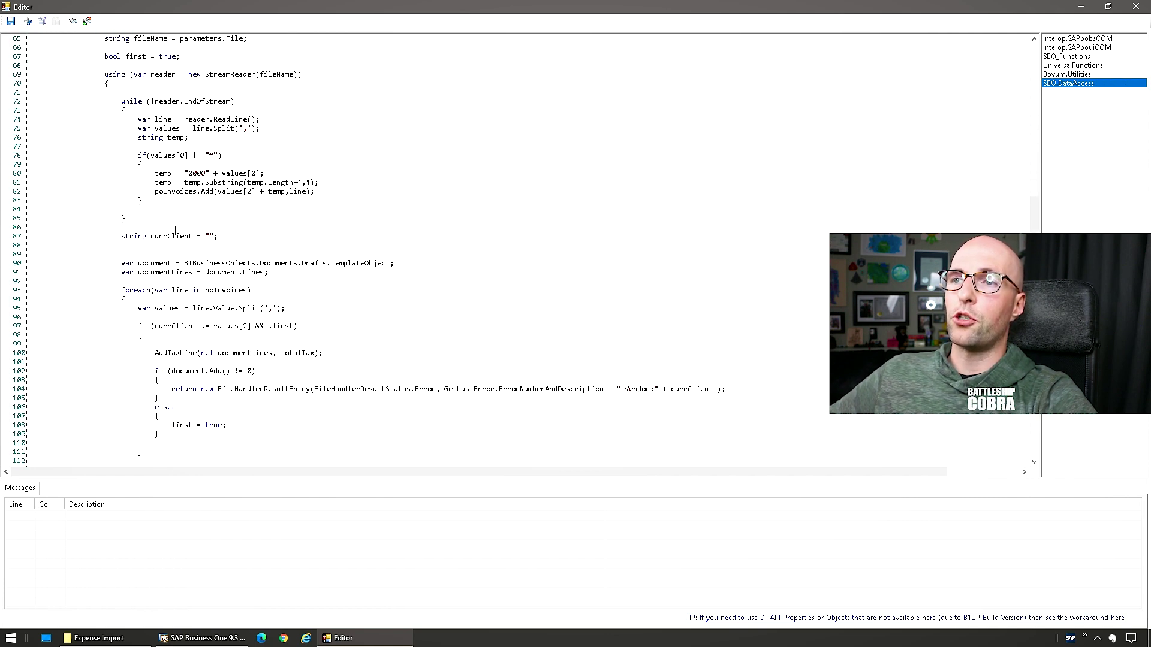
{"action": "scroll", "coordinate": [180, 252], "scroll_direction": "down", "scroll_amount": 3}
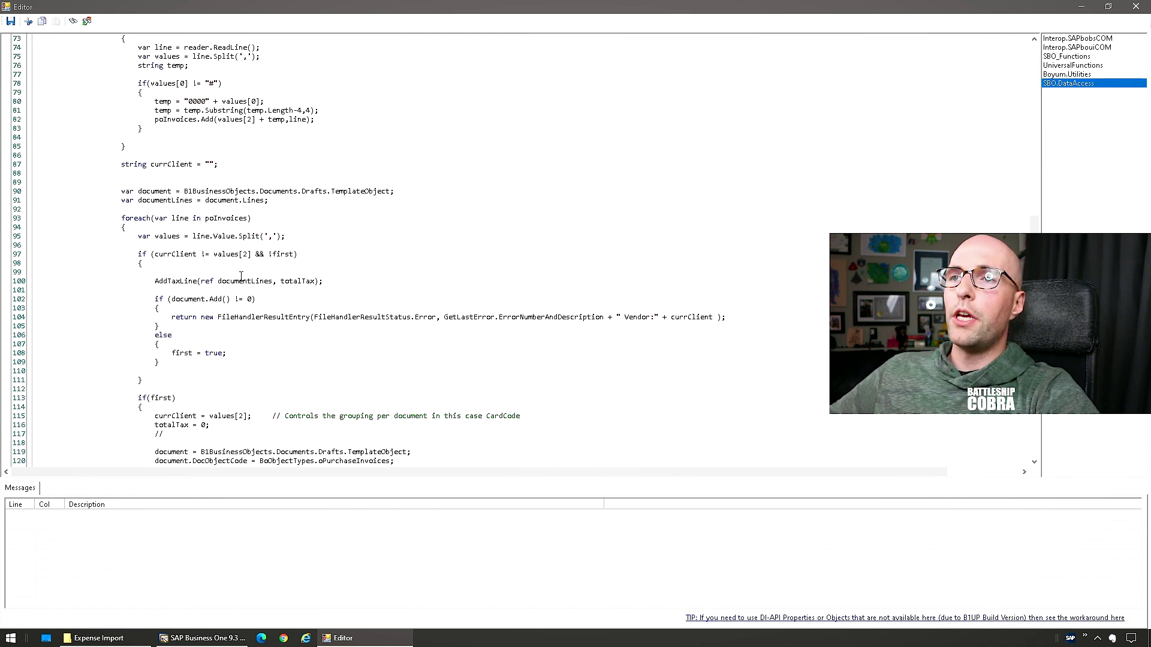
{"action": "scroll", "coordinate": [179, 134], "scroll_direction": "down", "scroll_amount": 5}
{"action": "scroll", "coordinate": [179, 135], "scroll_direction": "down", "scroll_amount": 3}
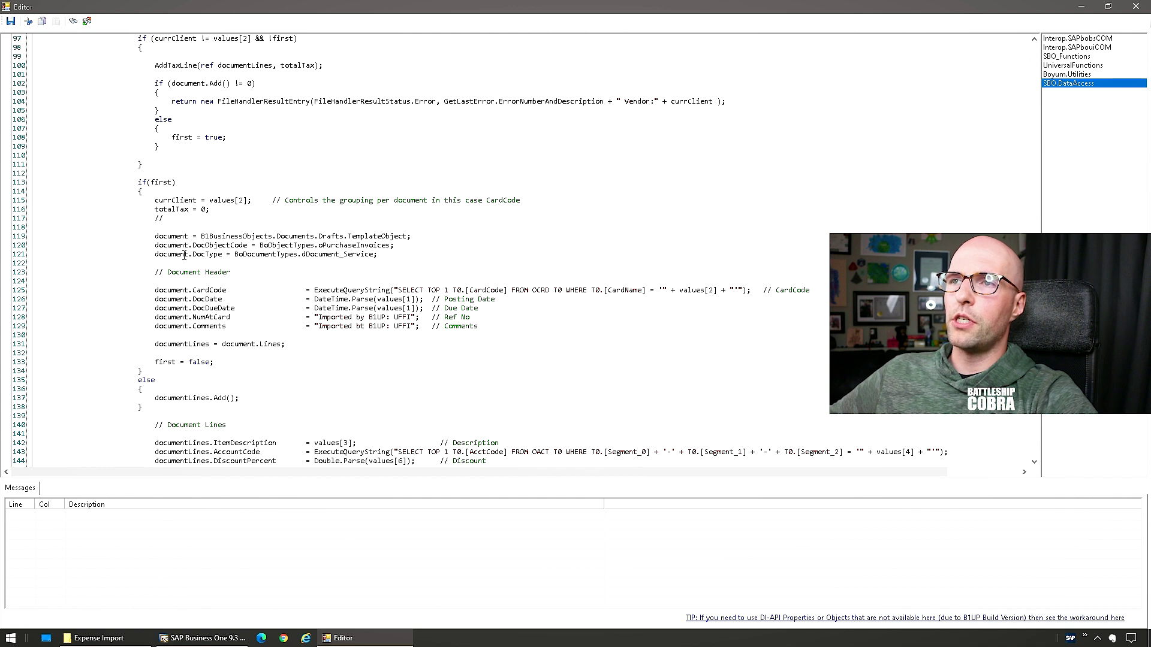
{"action": "scroll", "coordinate": [184, 251], "scroll_direction": "down", "scroll_amount": 3}
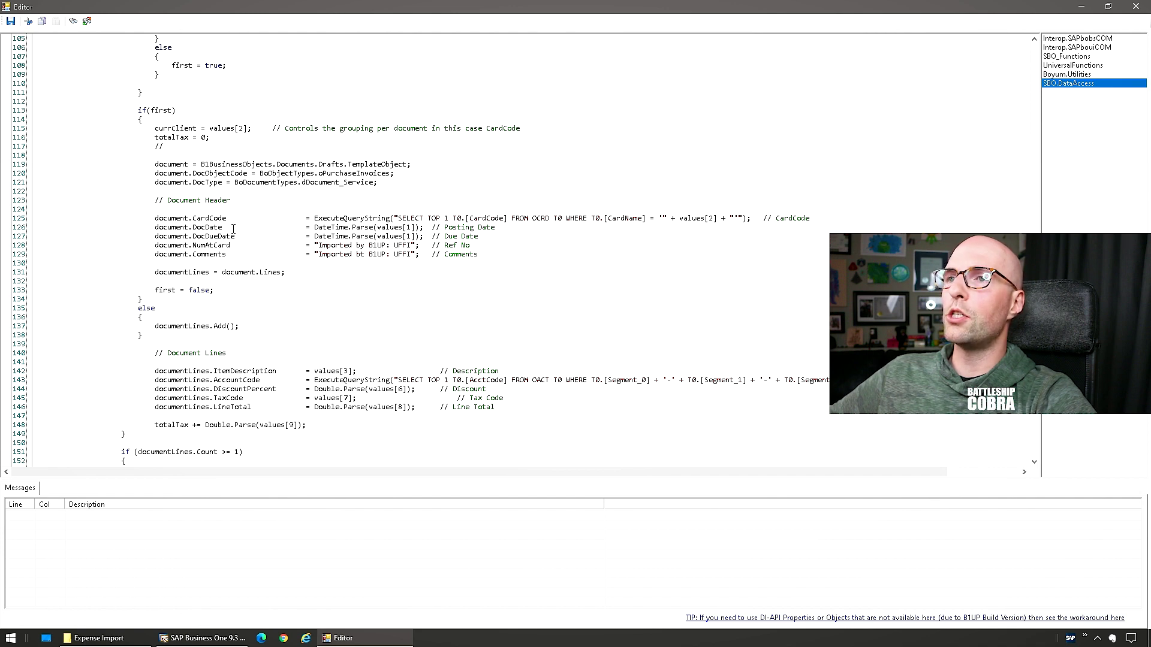
{"action": "scroll", "coordinate": [190, 148], "scroll_direction": "down", "scroll_amount": 3}
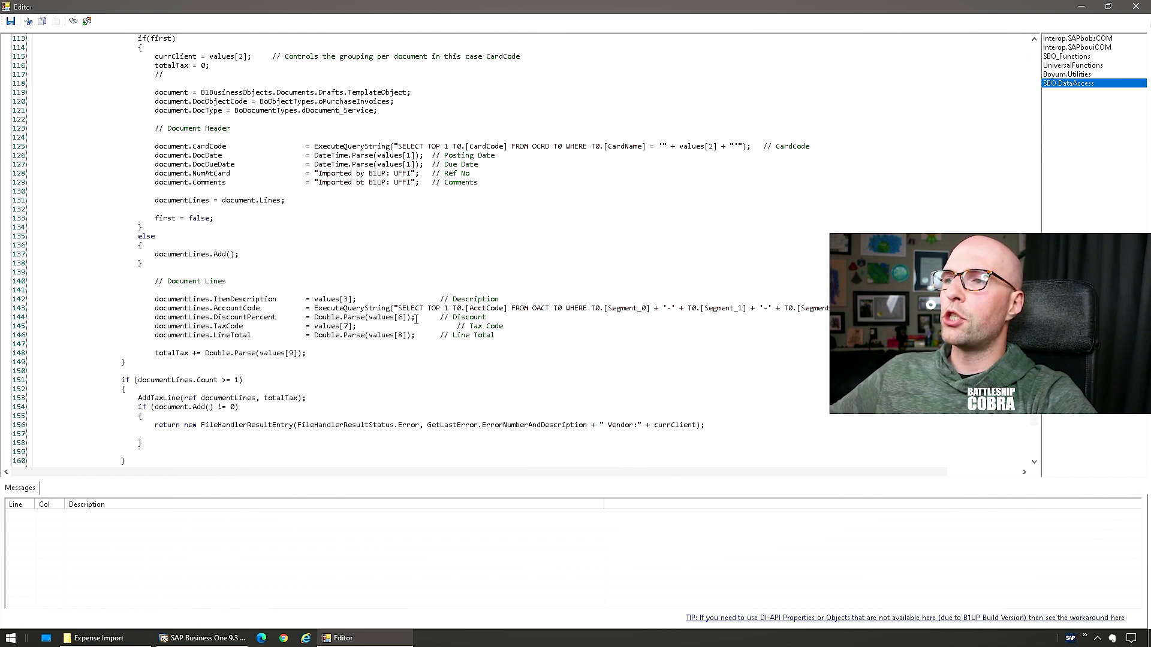
{"action": "left_click_drag", "start_coordinate": [395, 307], "coordinate": [833, 308]}
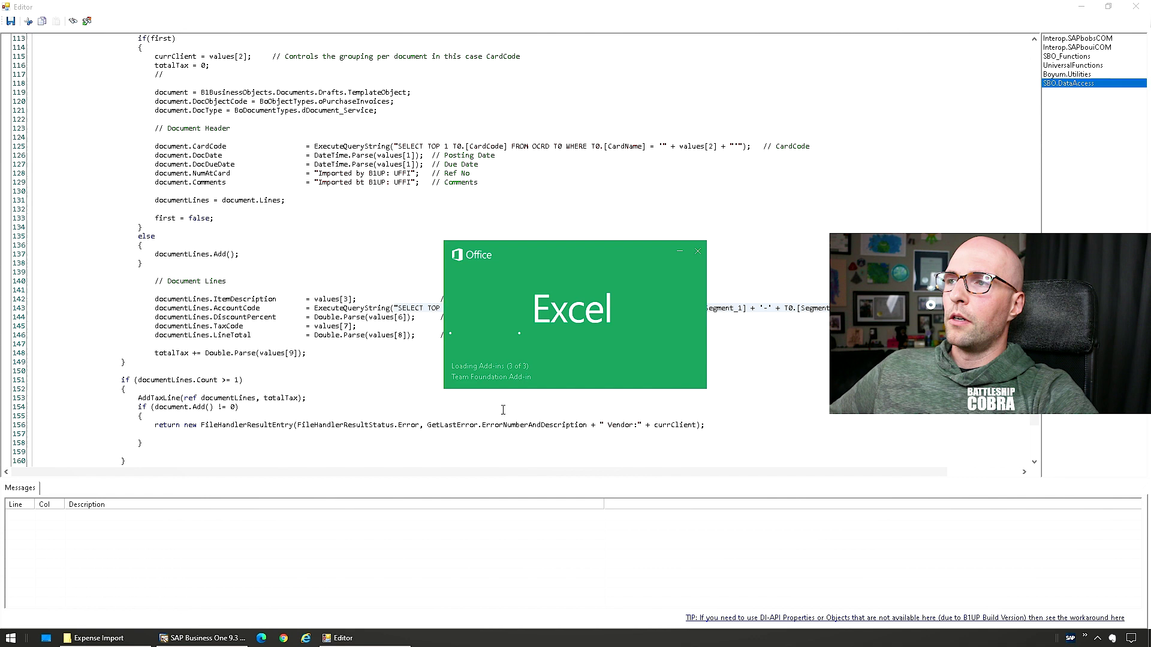
Step: Place the ImportExample.xlsx window over the editor, and in SAP Business One check the work, success, error and log folders of UF-160
{"action": "left_click_drag", "start_coordinate": [396, 221], "coordinate": [398, 142]}
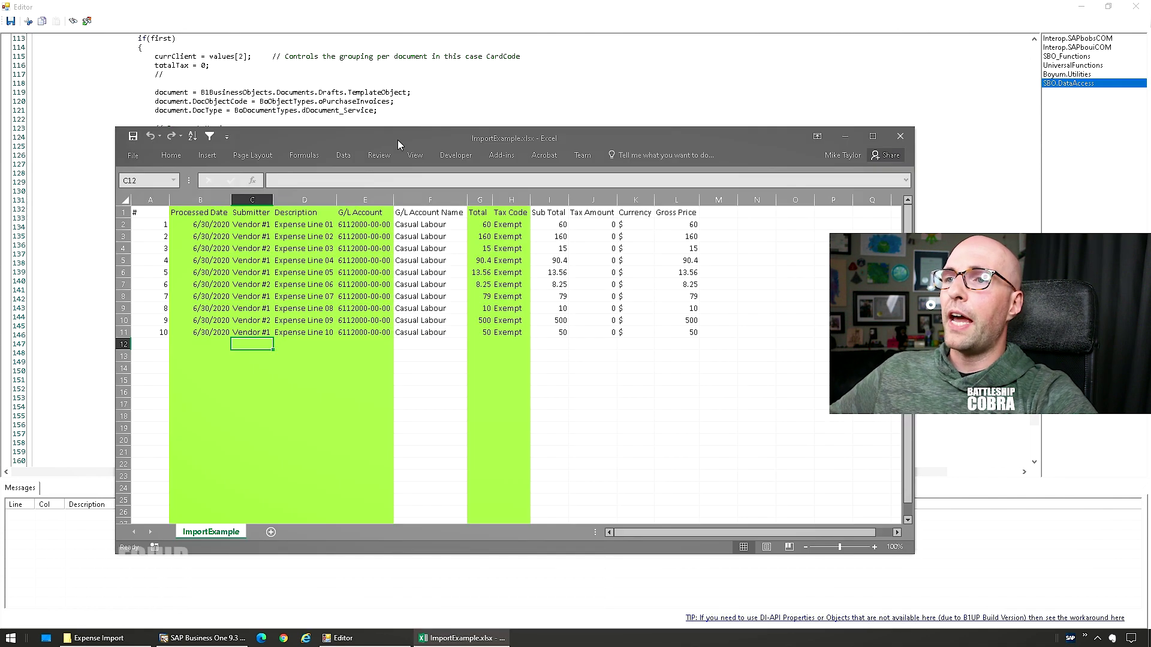
{"action": "left_click", "coordinate": [187, 639]}
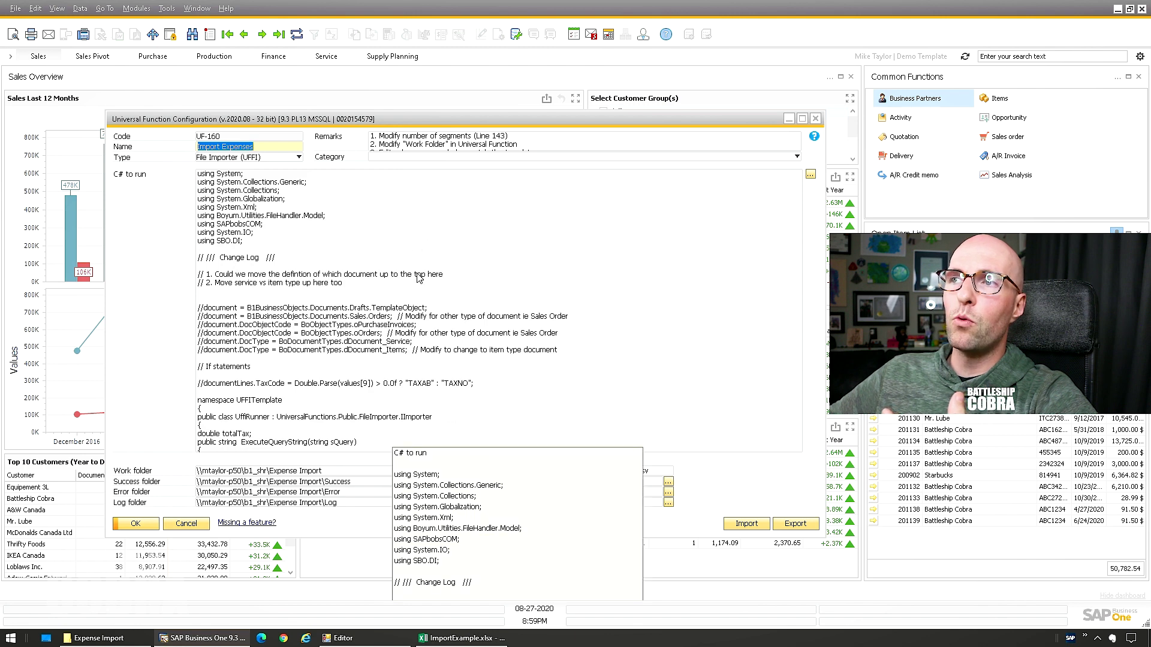
{"action": "left_click", "coordinate": [217, 471]}
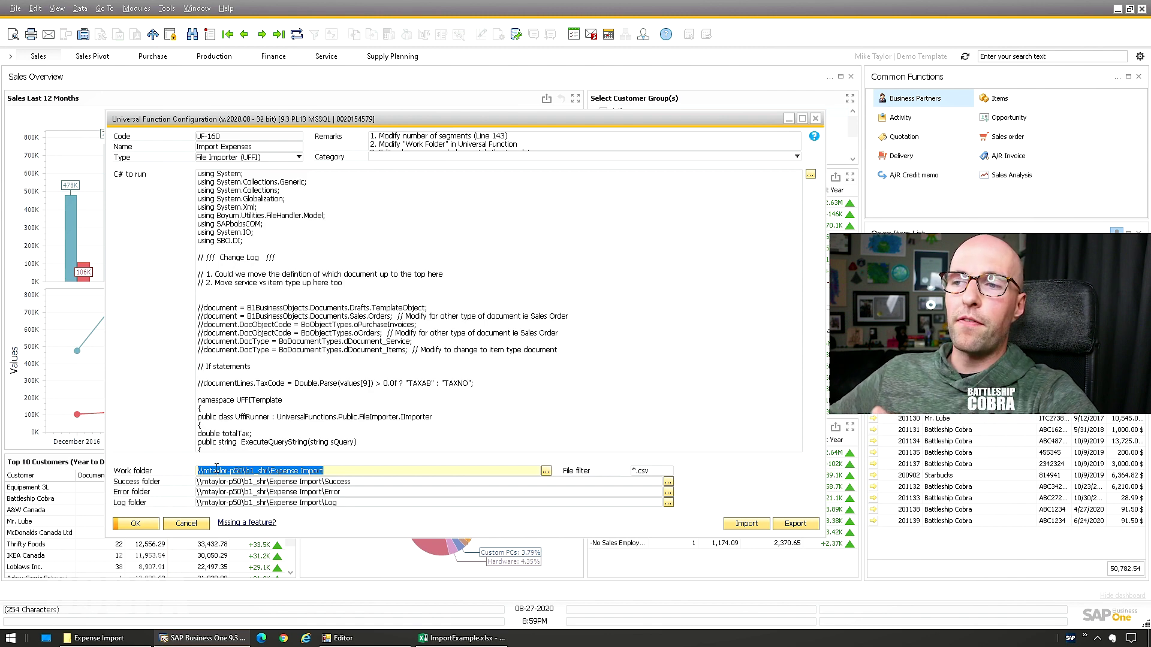
{"action": "left_click", "coordinate": [360, 483]}
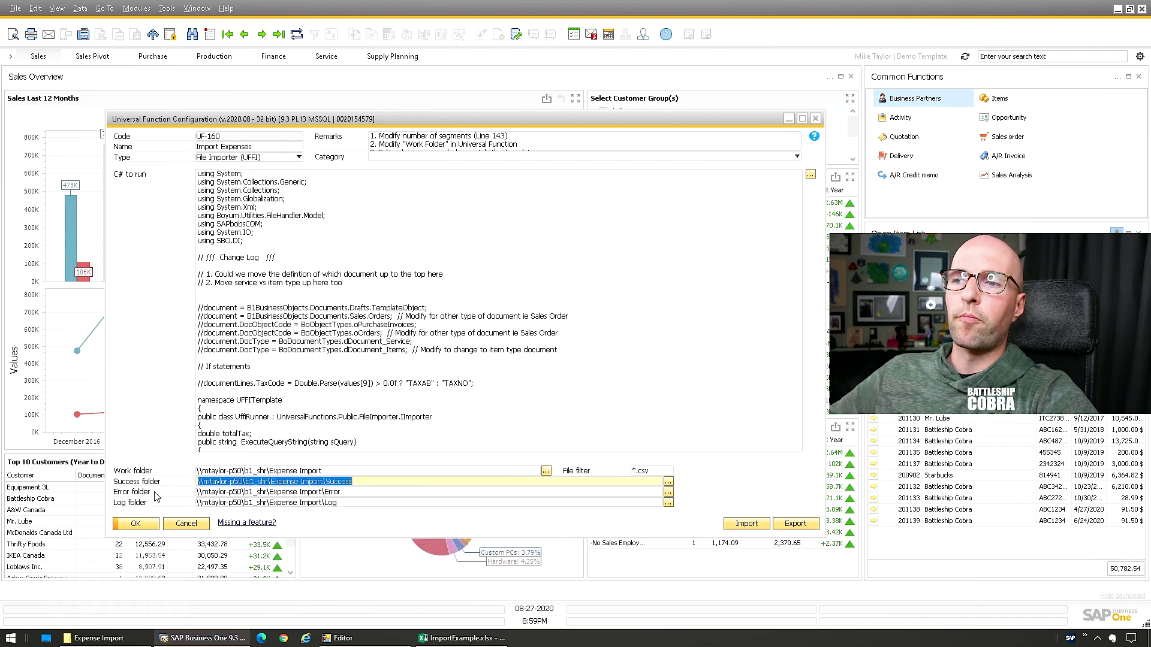
{"action": "left_click", "coordinate": [358, 485]}
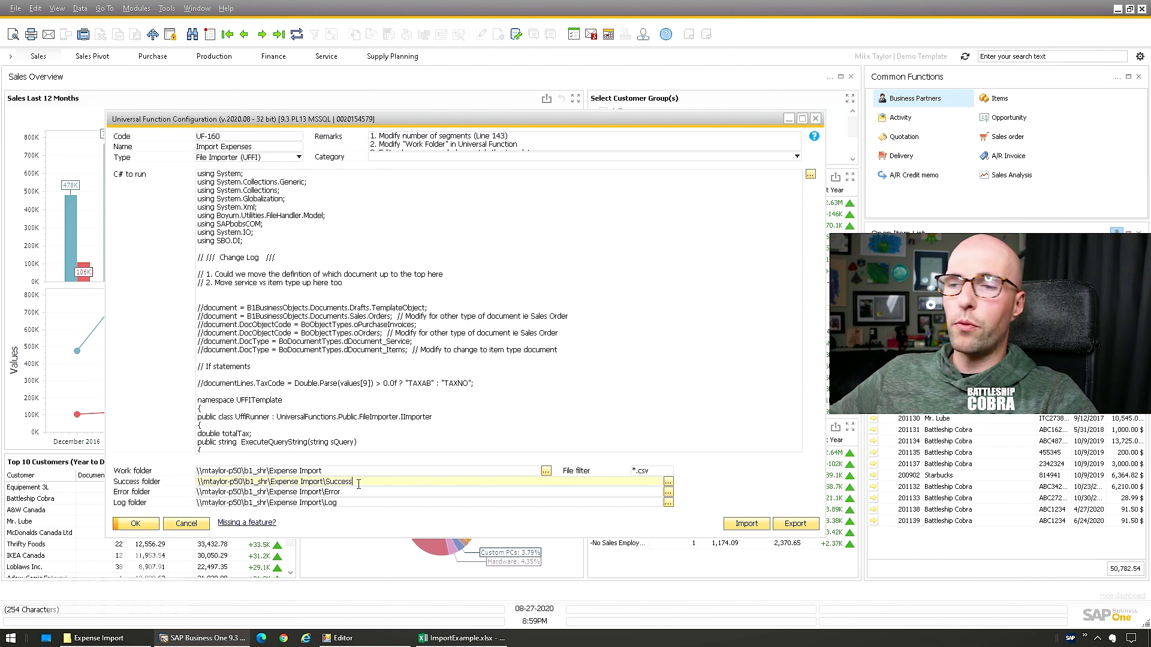
{"action": "key", "text": "Tab"}
{"action": "key", "text": "Tab"}
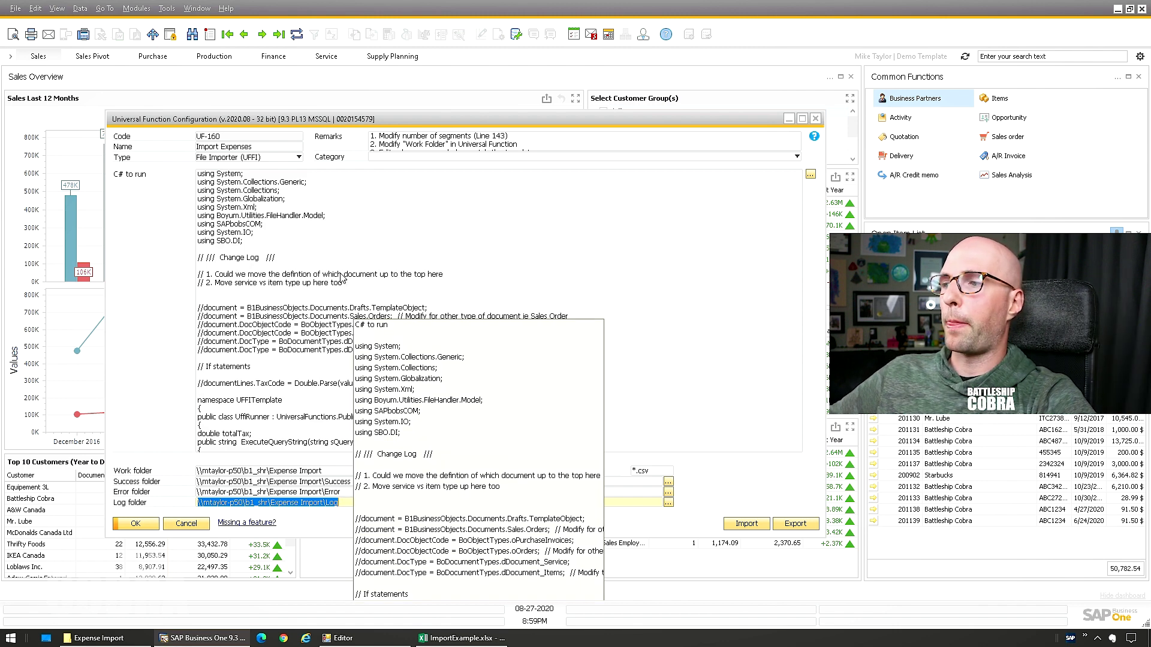
{"action": "left_click", "coordinate": [646, 277]}
Step: In the ImportExample.xlsx workbook, review the line number, Processed Date and Submitter columns, comparing the Vendor #1 and Vendor #2 rows
{"action": "mouse_move", "coordinate": [451, 638]}
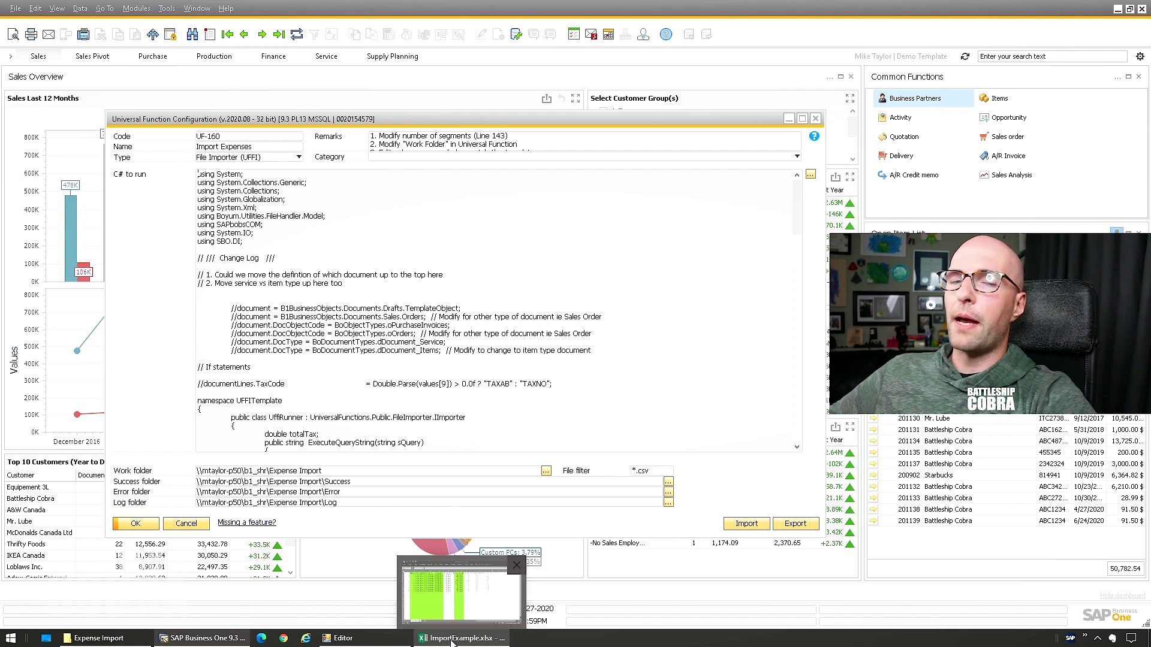
{"action": "left_click", "coordinate": [451, 638]}
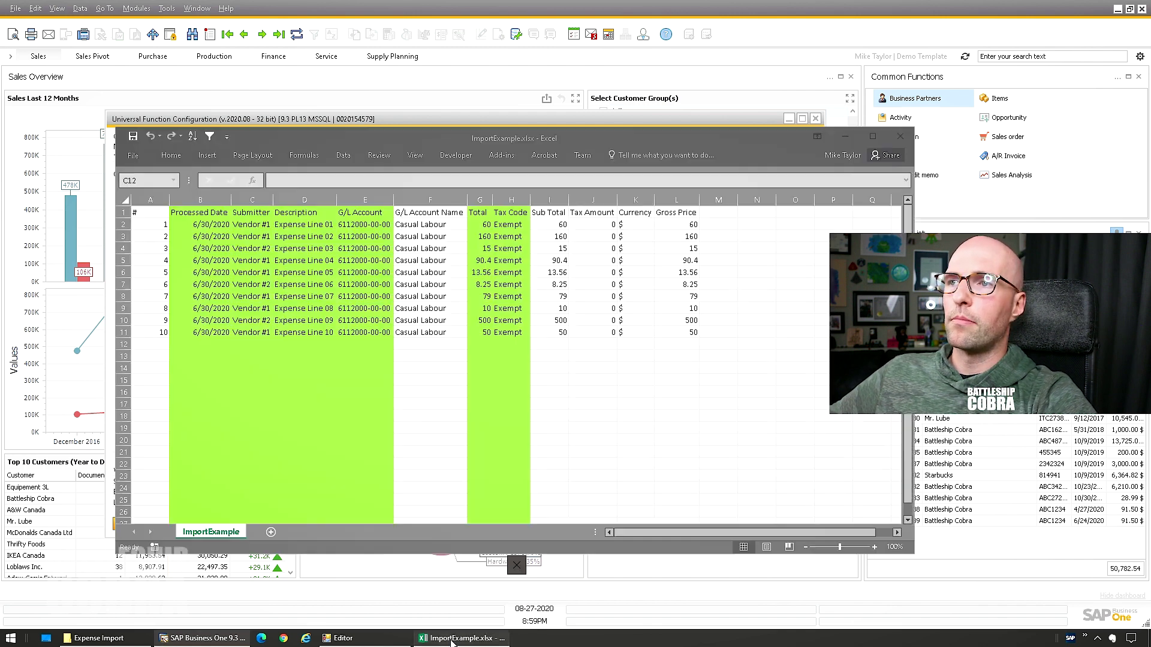
{"action": "left_click", "coordinate": [145, 212]}
{"action": "key", "text": "ctrl+shift+Down"}
{"action": "left_click_drag", "start_coordinate": [201, 212], "coordinate": [207, 333]}
{"action": "mouse_move", "coordinate": [248, 213]}
{"action": "left_mouse_down"}
{"action": "mouse_move", "coordinate": [241, 332]}
{"action": "mouse_move", "coordinate": [237, 225]}
{"action": "left_mouse_up"}
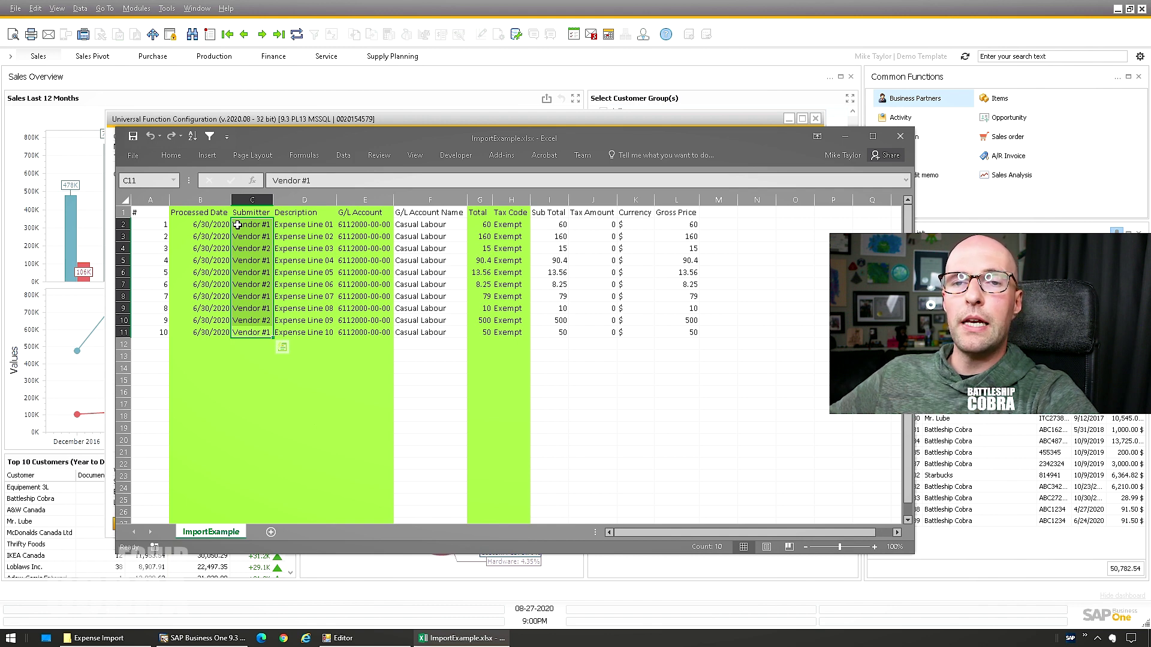
{"action": "left_click_drag", "start_coordinate": [246, 226], "coordinate": [260, 321]}
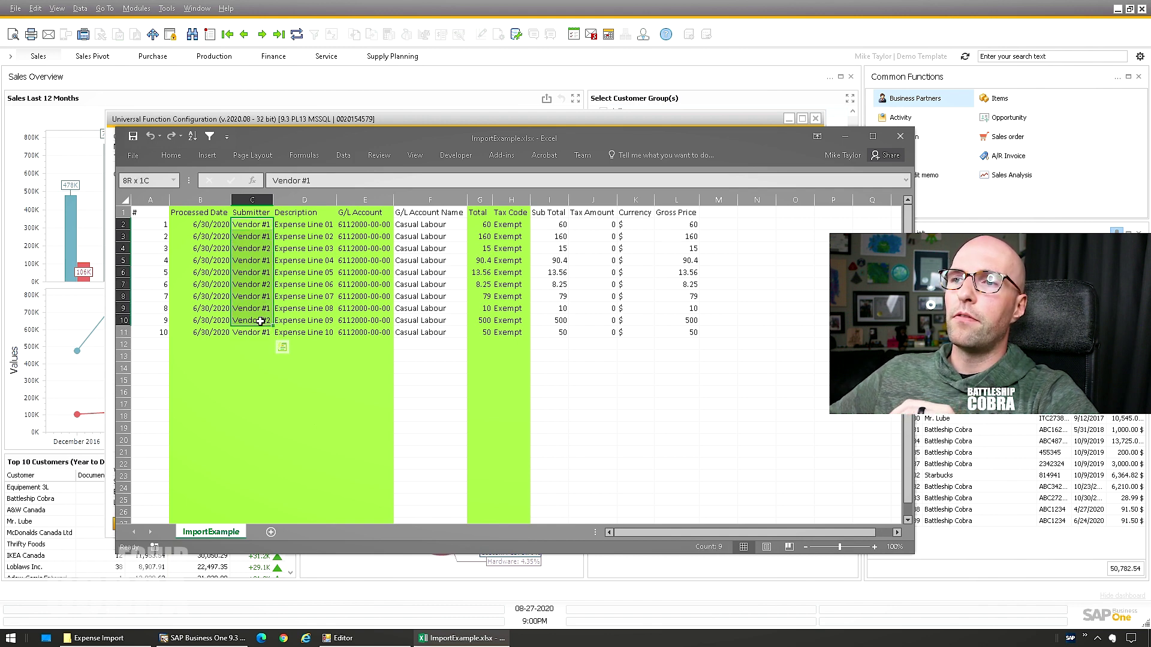
{"action": "left_click", "coordinate": [258, 248]}
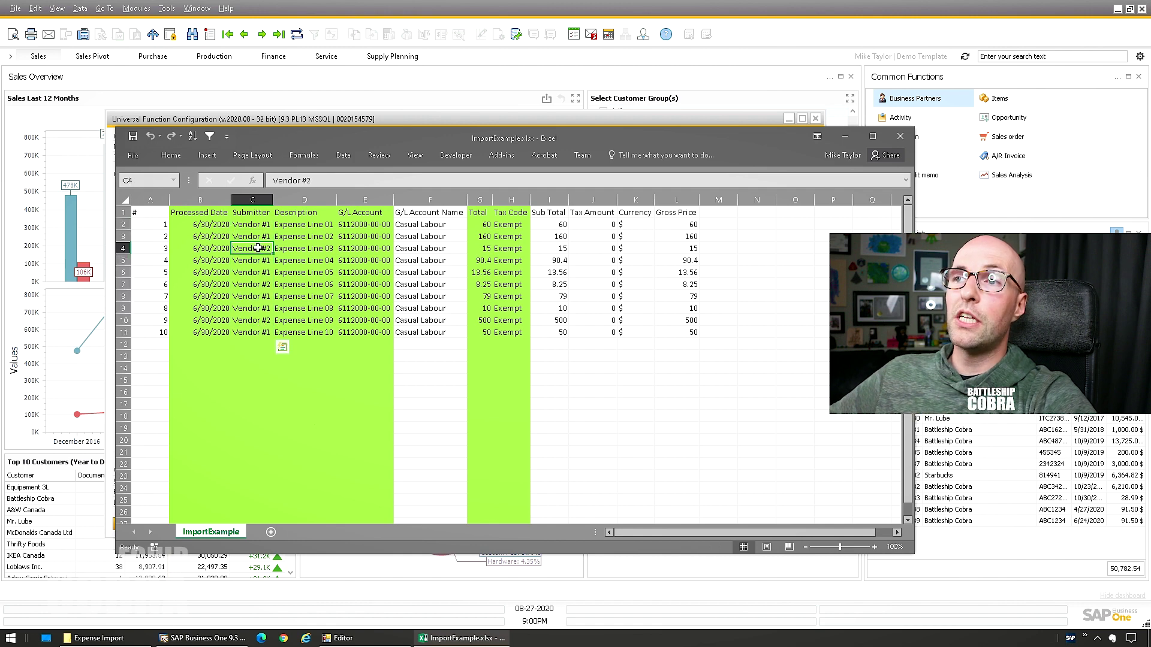
{"action": "left_click_drag", "start_coordinate": [255, 225], "coordinate": [248, 278]}
{"action": "left_click", "coordinate": [252, 285]}
{"action": "left_click", "coordinate": [252, 320]}
Step: Widen the Description and G/L Account columns and review the Description, G/L Account, Total and Tax Code values of all expense lines
{"action": "left_click_drag", "start_coordinate": [336, 200], "coordinate": [412, 200]}
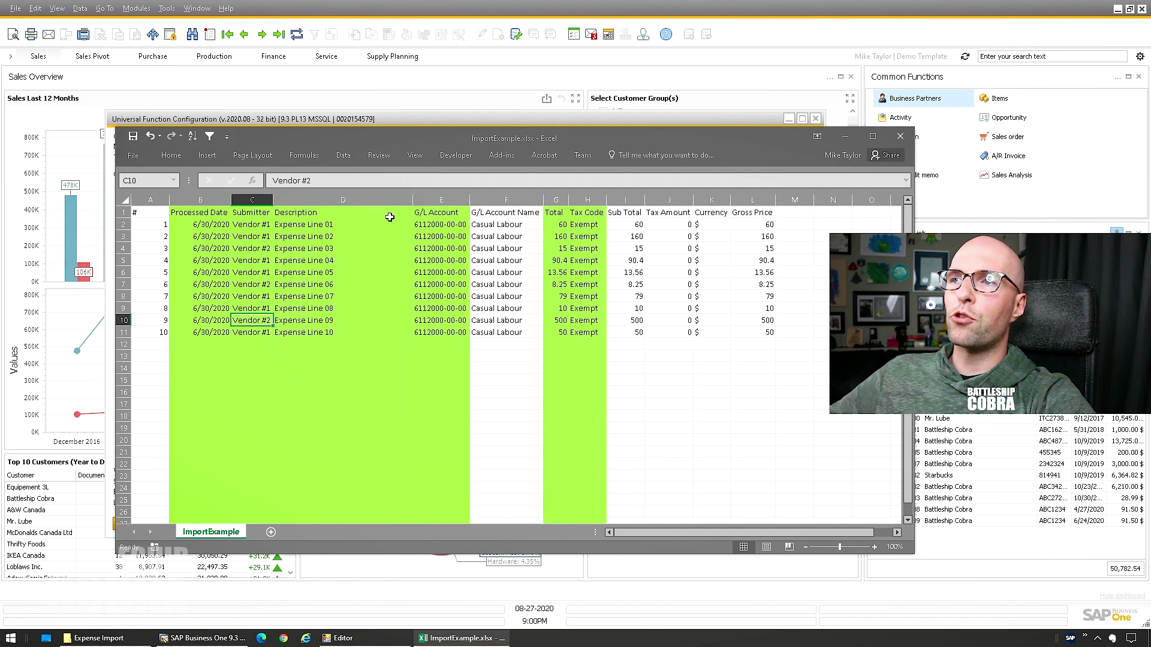
{"action": "left_click_drag", "start_coordinate": [295, 223], "coordinate": [298, 331]}
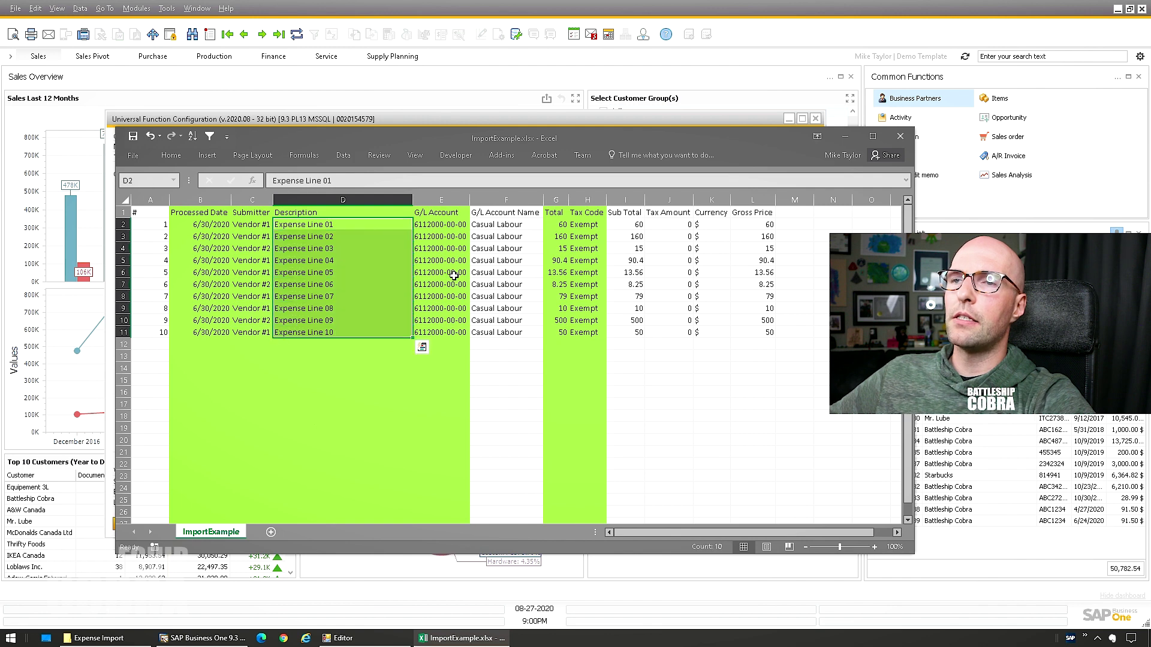
{"action": "left_click_drag", "start_coordinate": [469, 199], "coordinate": [508, 200]}
{"action": "left_click_drag", "start_coordinate": [451, 227], "coordinate": [450, 335]}
{"action": "key", "text": "ctrl+c"}
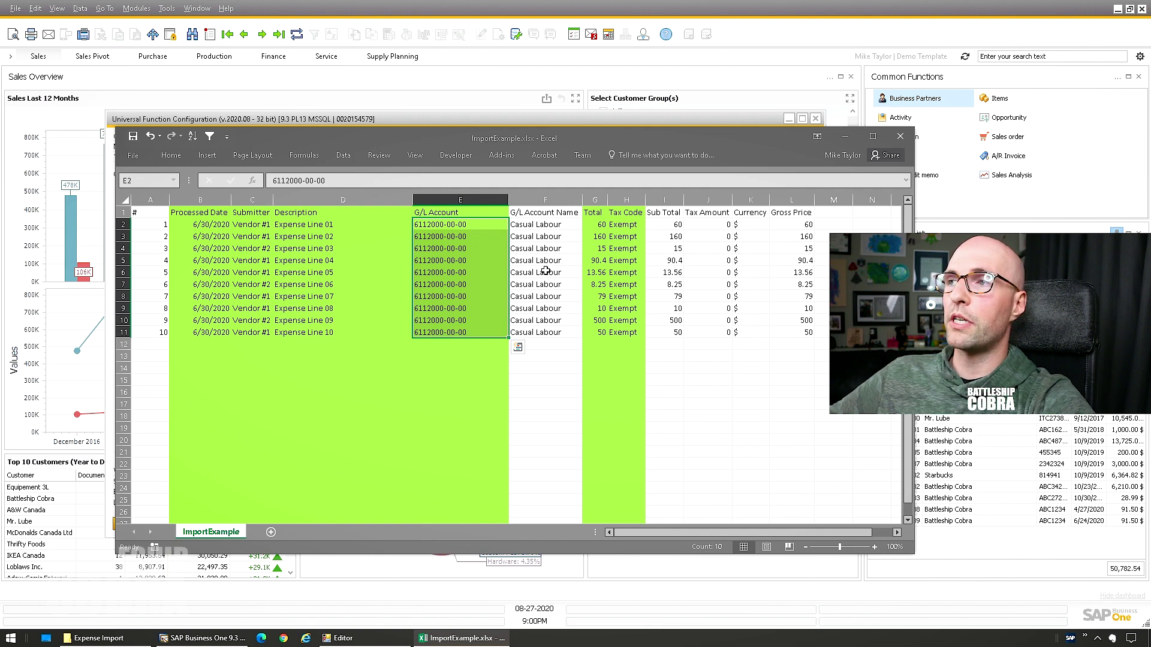
{"action": "left_click_drag", "start_coordinate": [600, 224], "coordinate": [598, 332]}
{"action": "left_click_drag", "start_coordinate": [622, 225], "coordinate": [623, 332]}
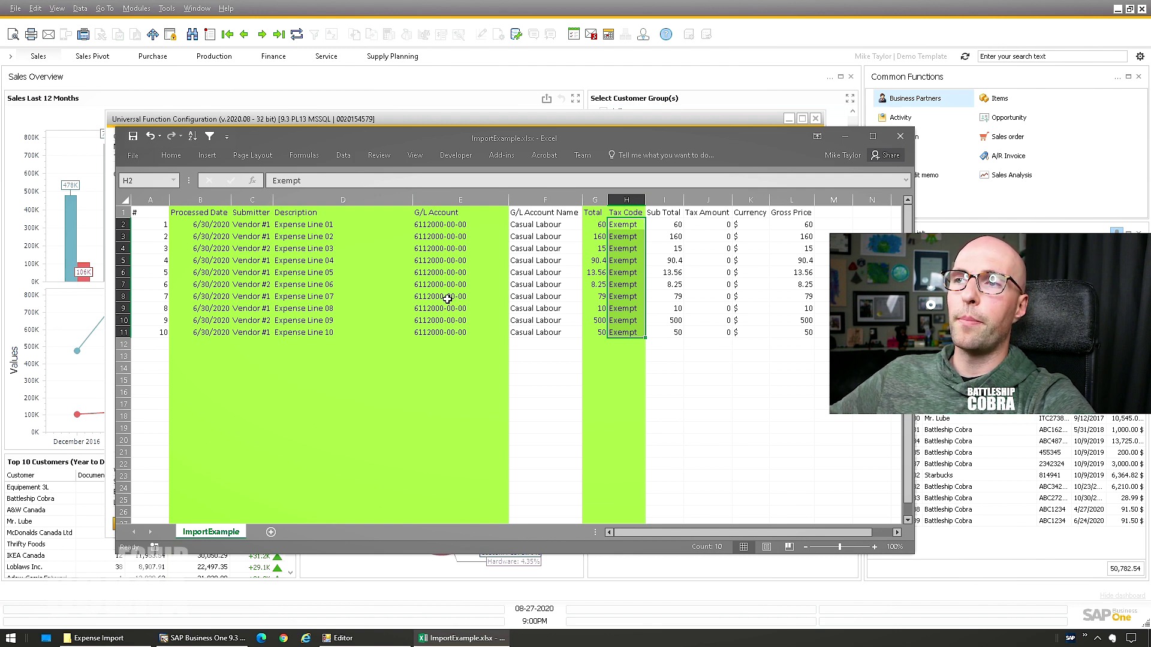
Step: Check ImportExample.csv in the Expense Import folder in File Explorer, and minimize the Excel workbook behind it
{"action": "left_click", "coordinate": [122, 639]}
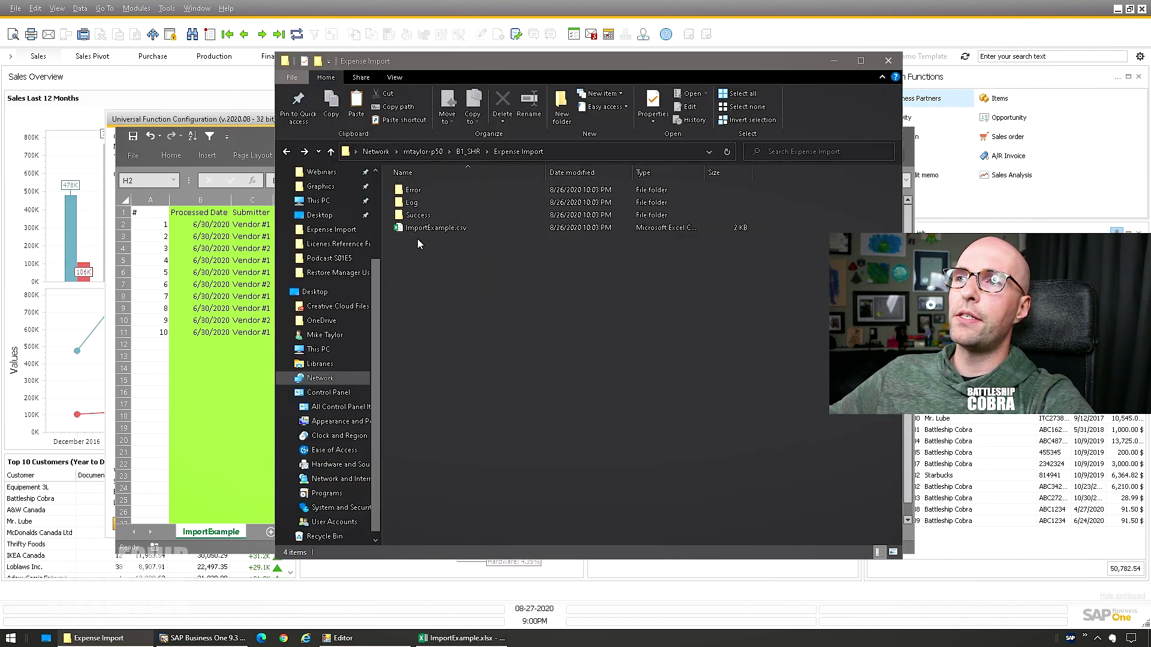
{"action": "left_click", "coordinate": [211, 251]}
{"action": "left_click", "coordinate": [848, 139]}
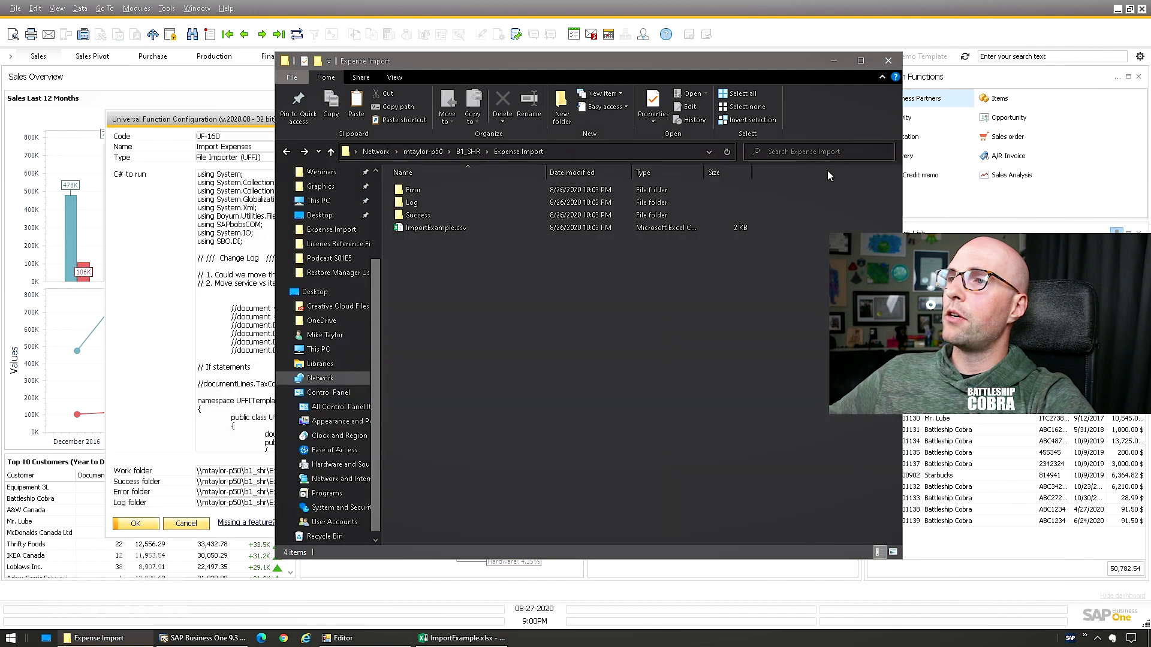
Step: In the ImportExample.xlsx workbook, review the Submitter, G/L Account and Processed Date values of all expense lines, and minimize the workbook
{"action": "left_click", "coordinate": [429, 639]}
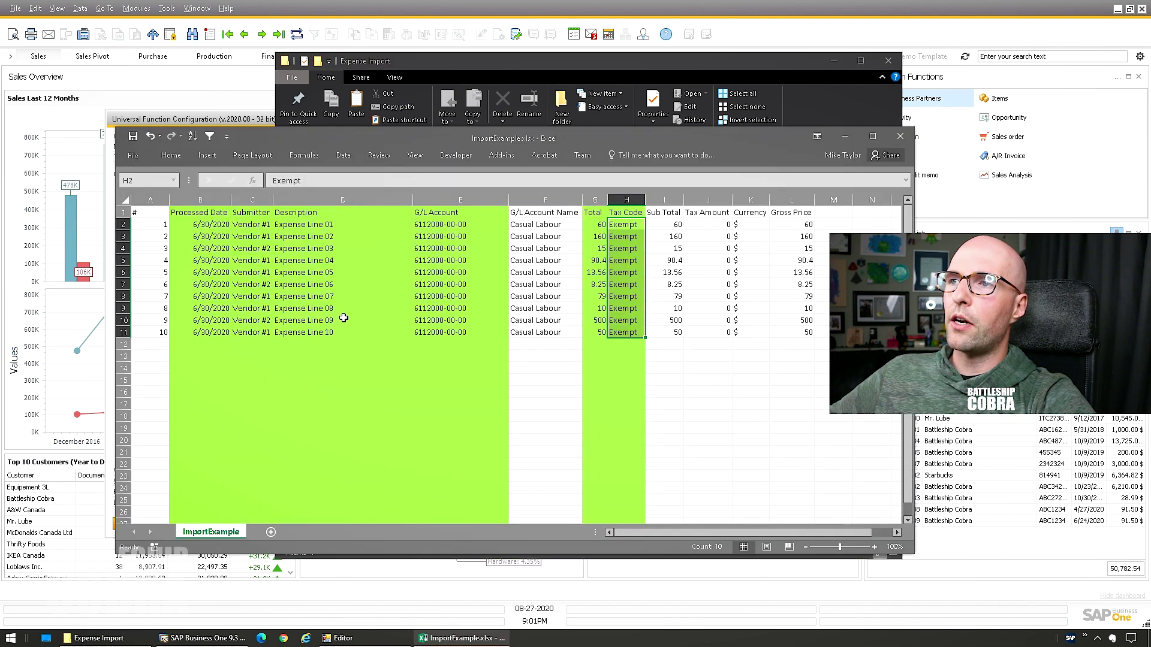
{"action": "left_click_drag", "start_coordinate": [246, 224], "coordinate": [259, 336]}
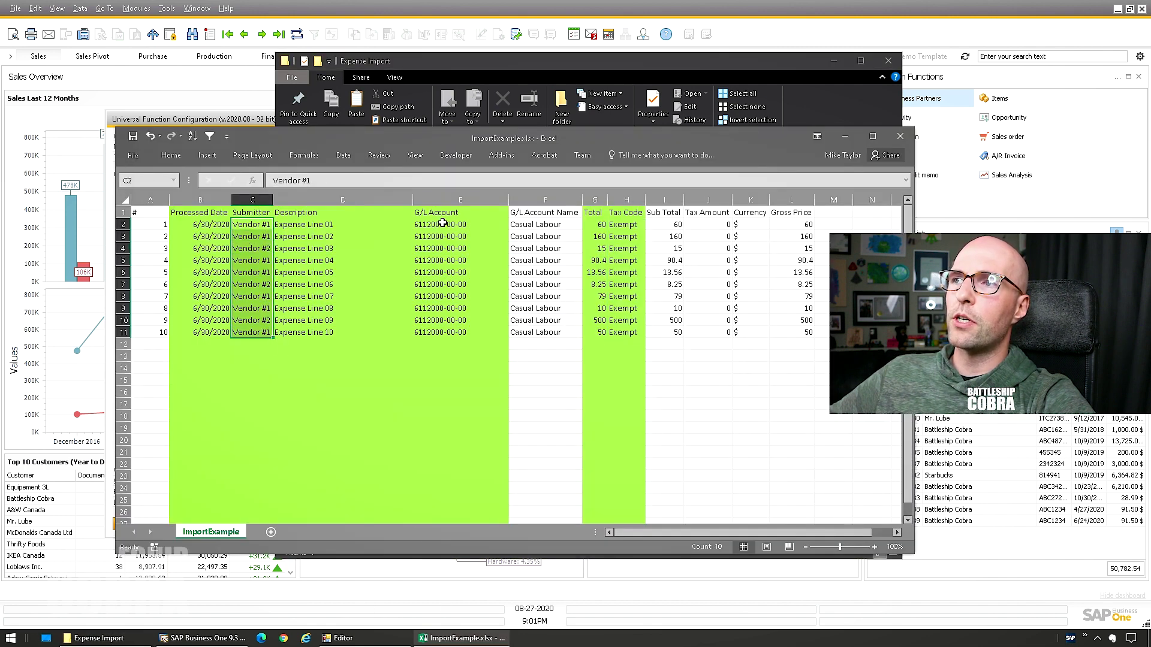
{"action": "left_click_drag", "start_coordinate": [441, 223], "coordinate": [444, 330]}
{"action": "key", "text": "ctrl+v"}
{"action": "left_click_drag", "start_coordinate": [217, 224], "coordinate": [212, 327]}
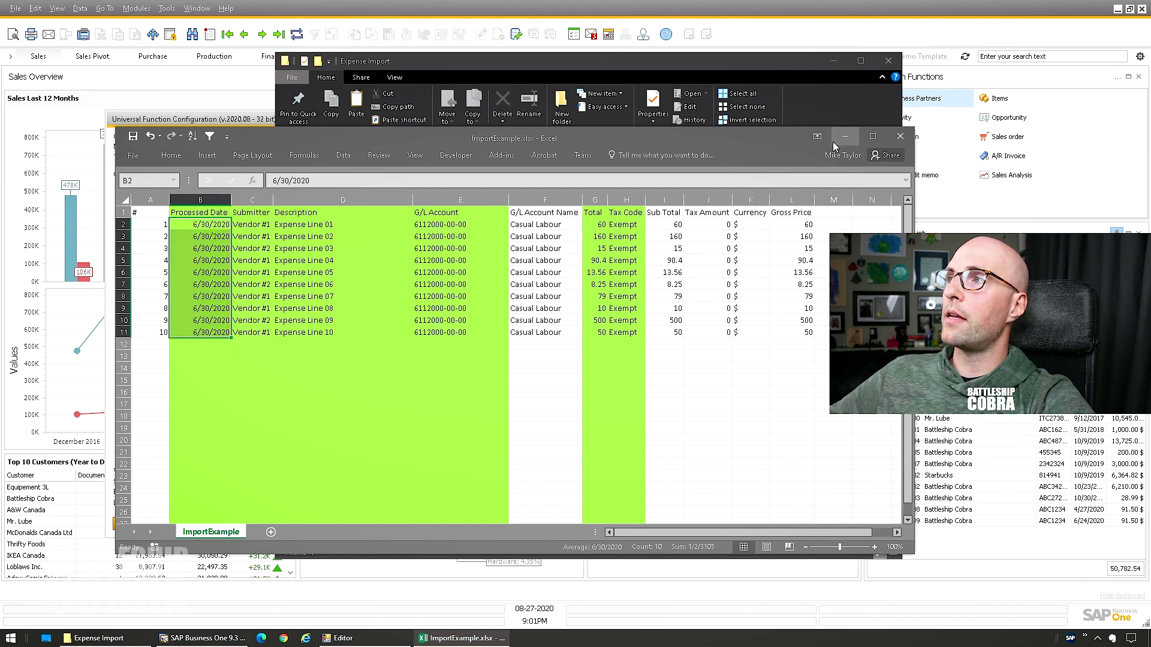
{"action": "left_click", "coordinate": [844, 136]}
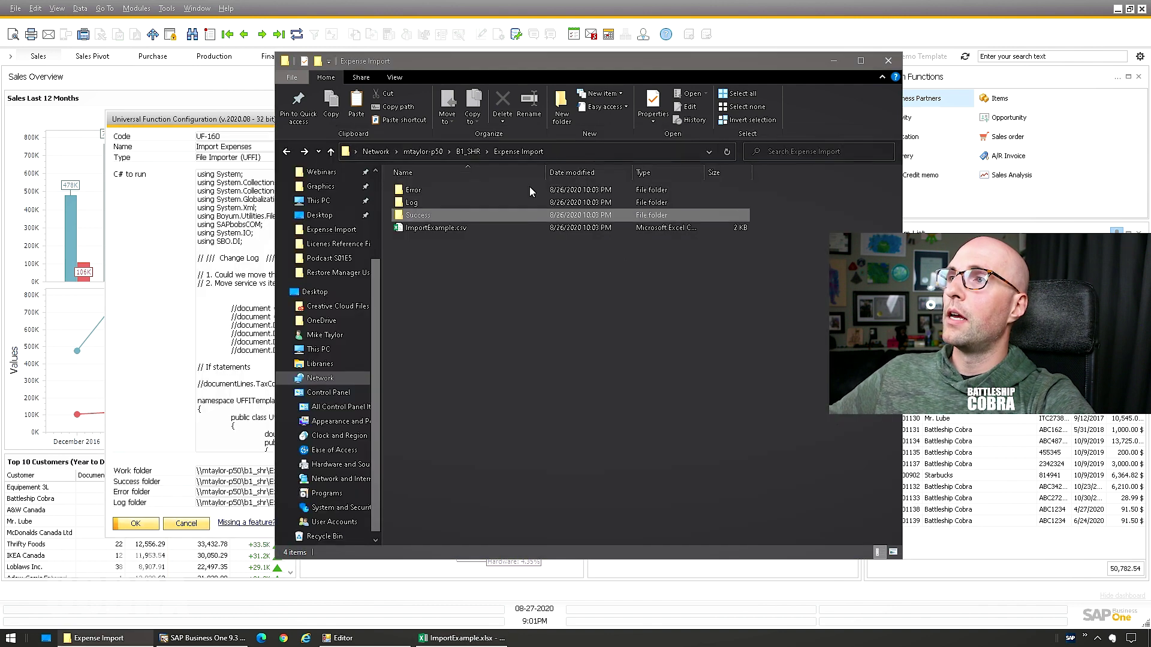
Step: Minimize the Expense Import folder and examine the AccountCode query on line 143 of the importer code, including its T0.[Segment_0] part
{"action": "left_click", "coordinate": [832, 61]}
{"action": "left_click", "coordinate": [341, 638]}
{"action": "left_click", "coordinate": [408, 327]}
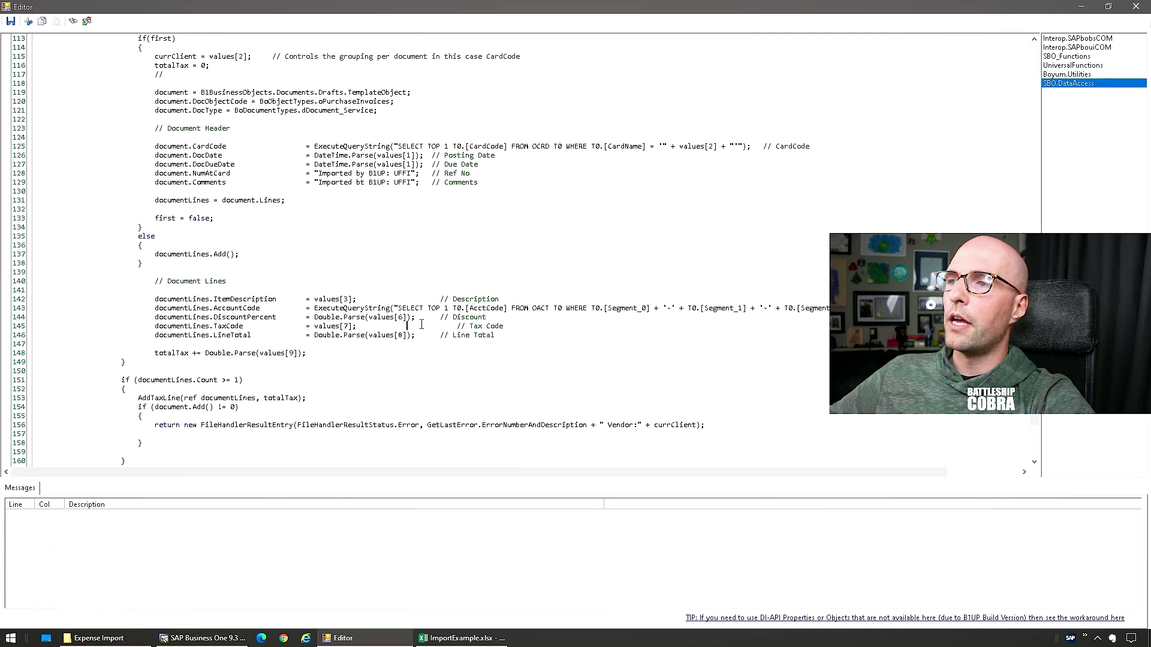
{"action": "left_click_drag", "start_coordinate": [399, 307], "coordinate": [513, 308]}
{"action": "left_click", "coordinate": [541, 310]}
{"action": "left_click_drag", "start_coordinate": [614, 306], "coordinate": [651, 306]}
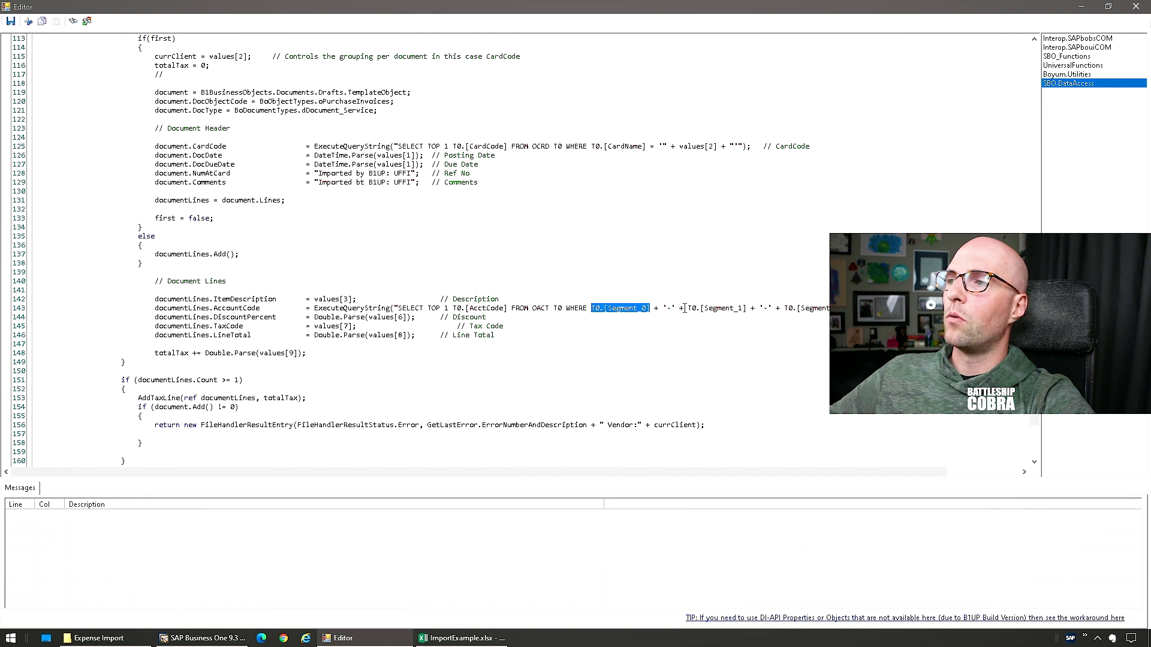
{"action": "left_click", "coordinate": [621, 311]}
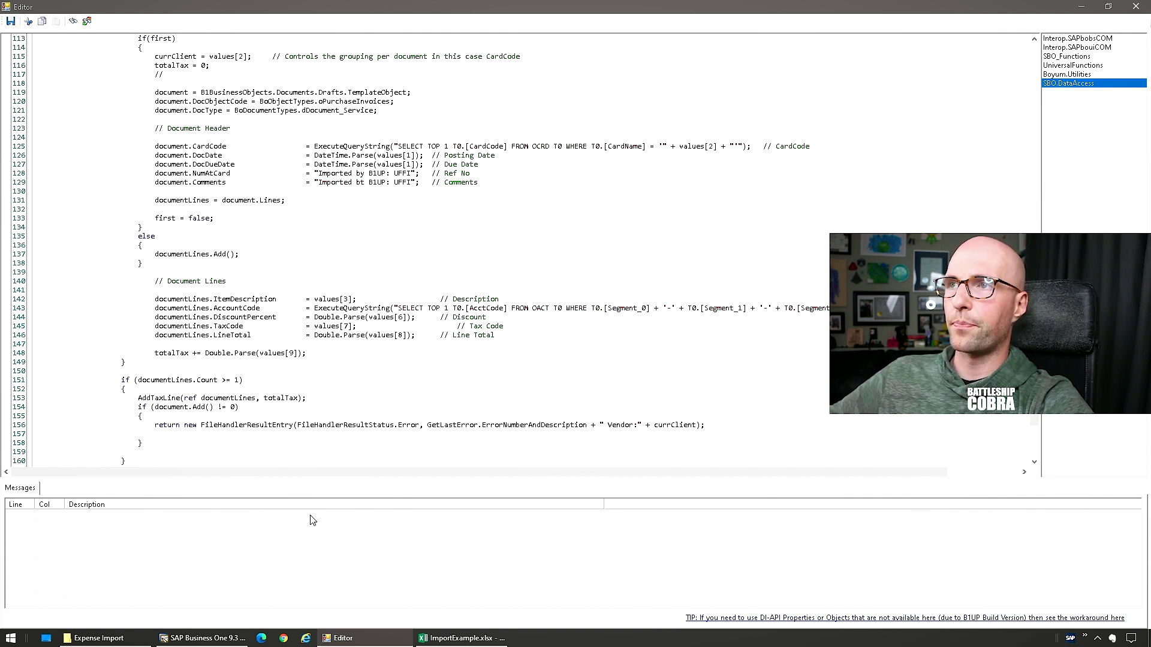
Step: Check the UF-160 configuration in SAP Business One and the Submitter column in ImportExample.xlsx, and return to the code editor
{"action": "left_click", "coordinate": [205, 638]}
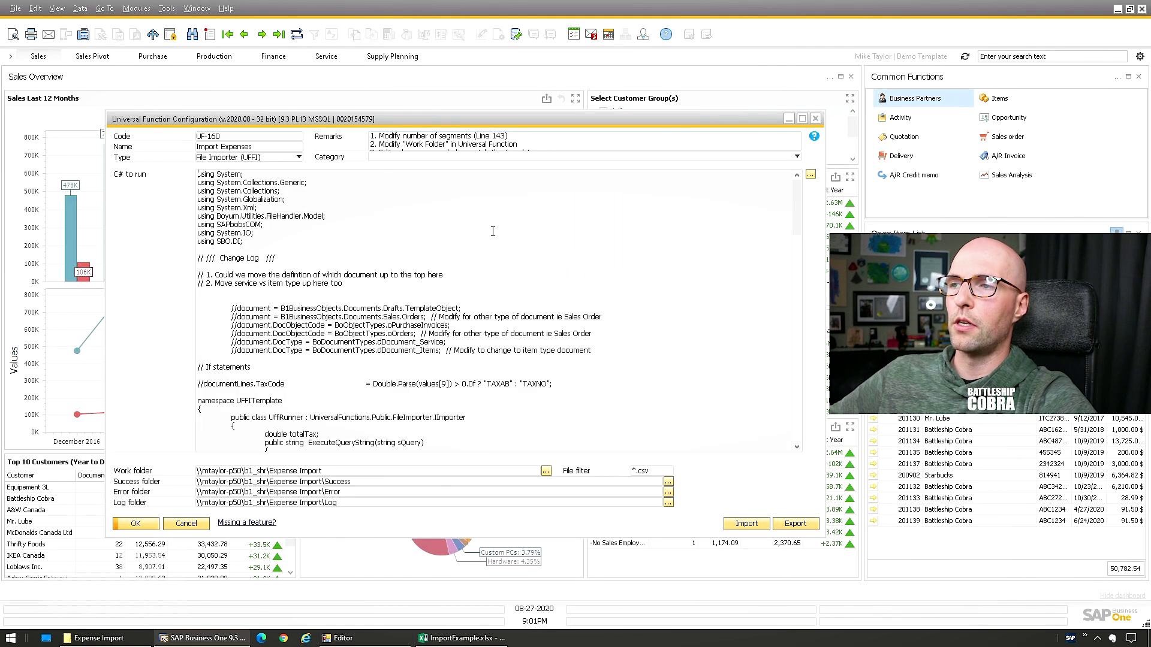
{"action": "left_click", "coordinate": [384, 642]}
{"action": "left_click_drag", "start_coordinate": [252, 225], "coordinate": [261, 334]}
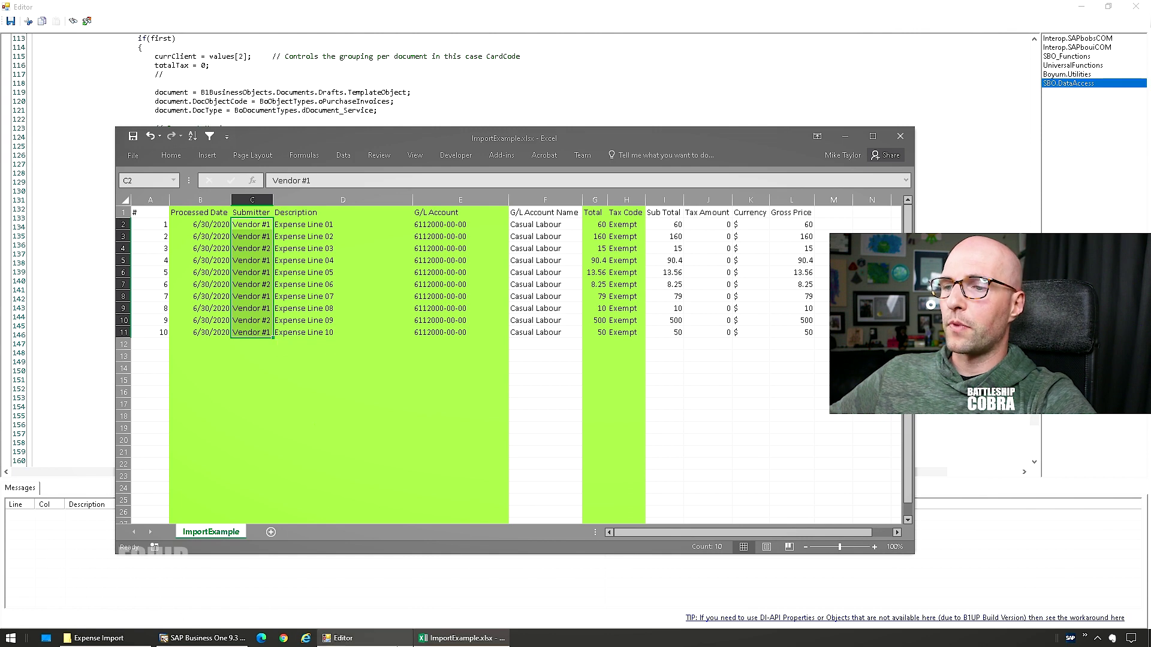
{"action": "left_click", "coordinate": [393, 637]}
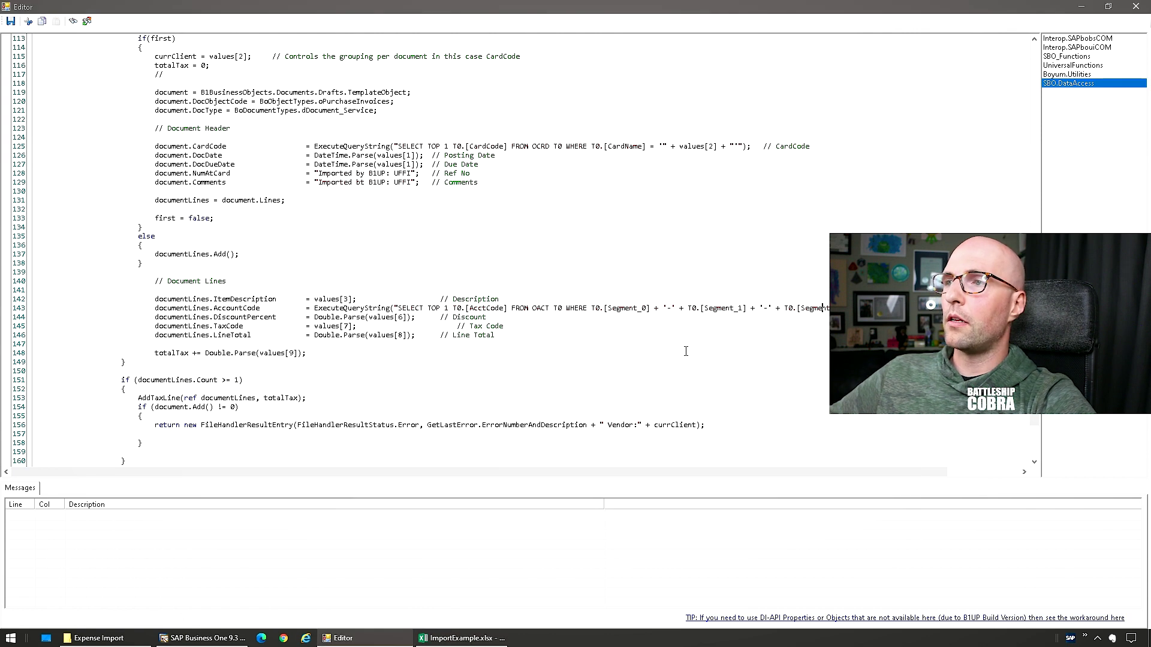
Step: Close the code editor and the ImportExample.xlsx workbook, and bring up the Expense Import folder in File Explorer
{"action": "left_click", "coordinate": [1137, 8]}
{"action": "left_click", "coordinate": [609, 357]}
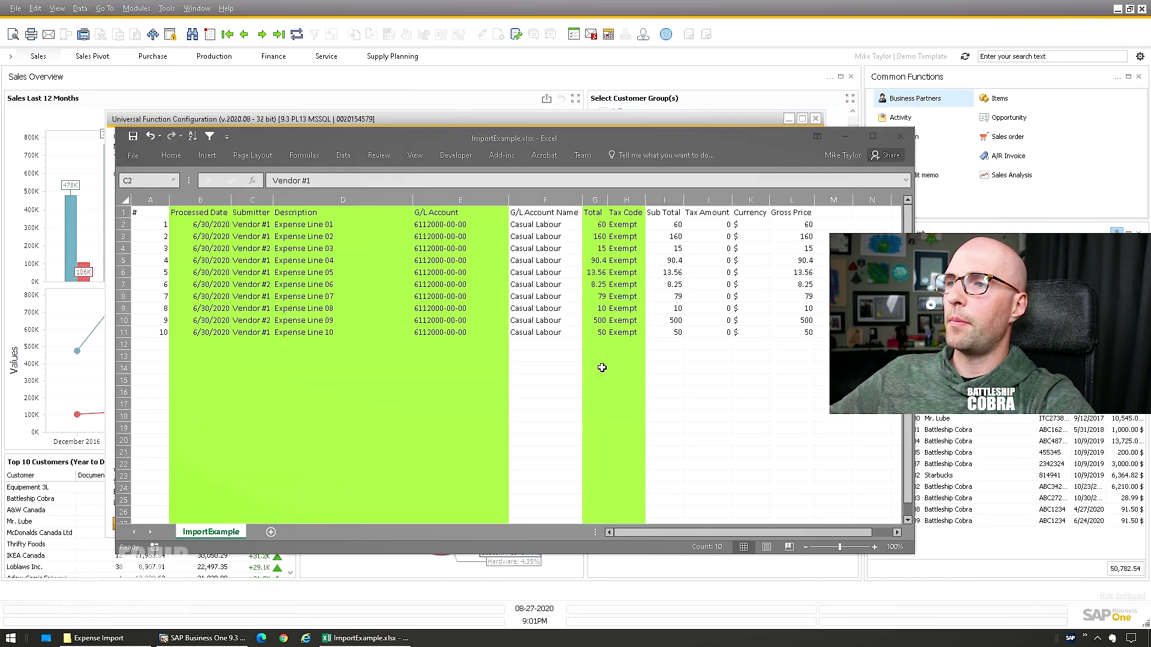
{"action": "left_click", "coordinate": [901, 136]}
{"action": "left_click", "coordinate": [576, 333]}
{"action": "left_click", "coordinate": [121, 639]}
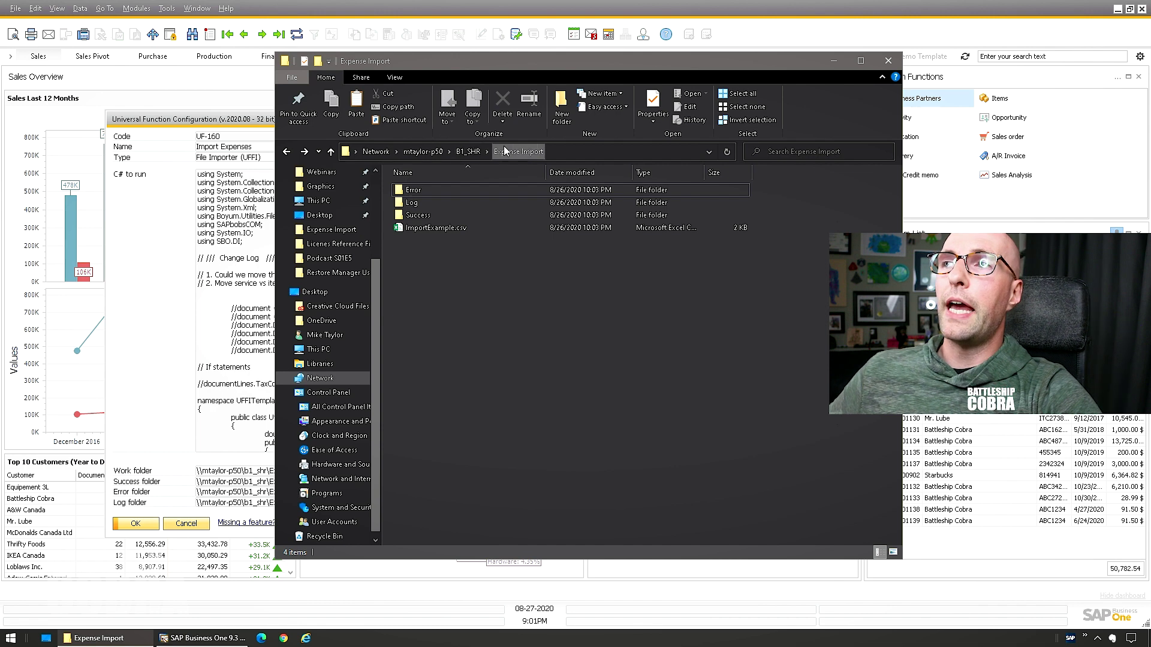
Step: Return to the UF-160 configuration in SAP Business One and review its work folder path
{"action": "left_click", "coordinate": [174, 334]}
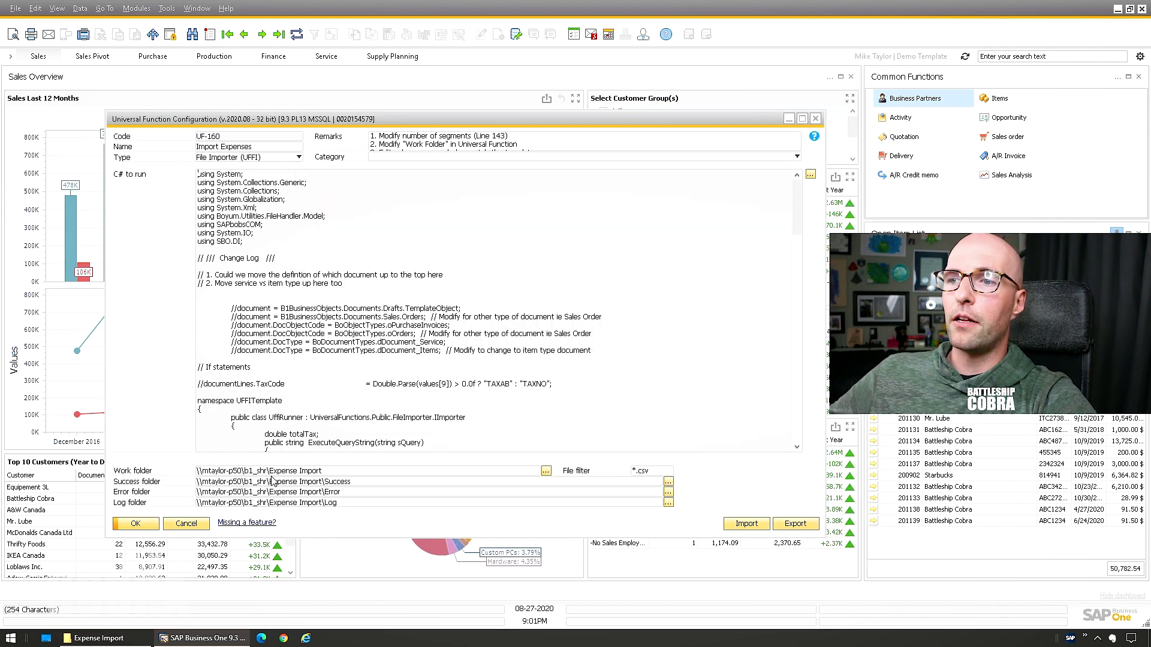
{"action": "left_click", "coordinate": [323, 472]}
{"action": "left_click", "coordinate": [331, 474]}
{"action": "left_click_drag", "start_coordinate": [331, 473], "coordinate": [162, 475]}
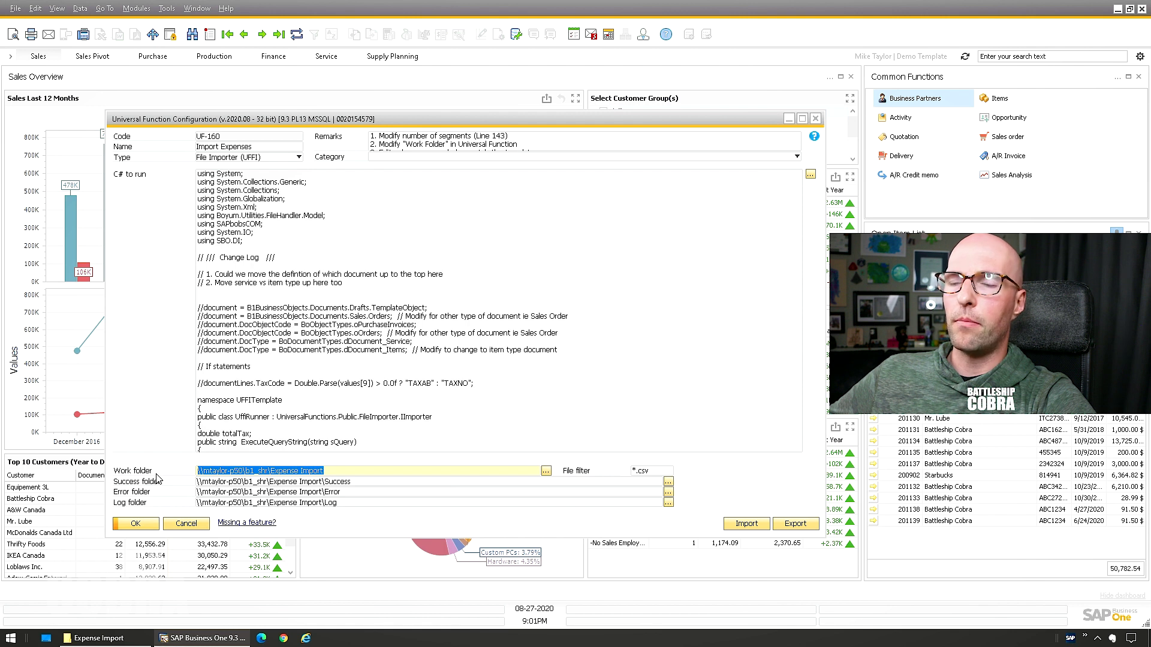
{"action": "left_click_drag", "start_coordinate": [345, 471], "coordinate": [141, 470]}
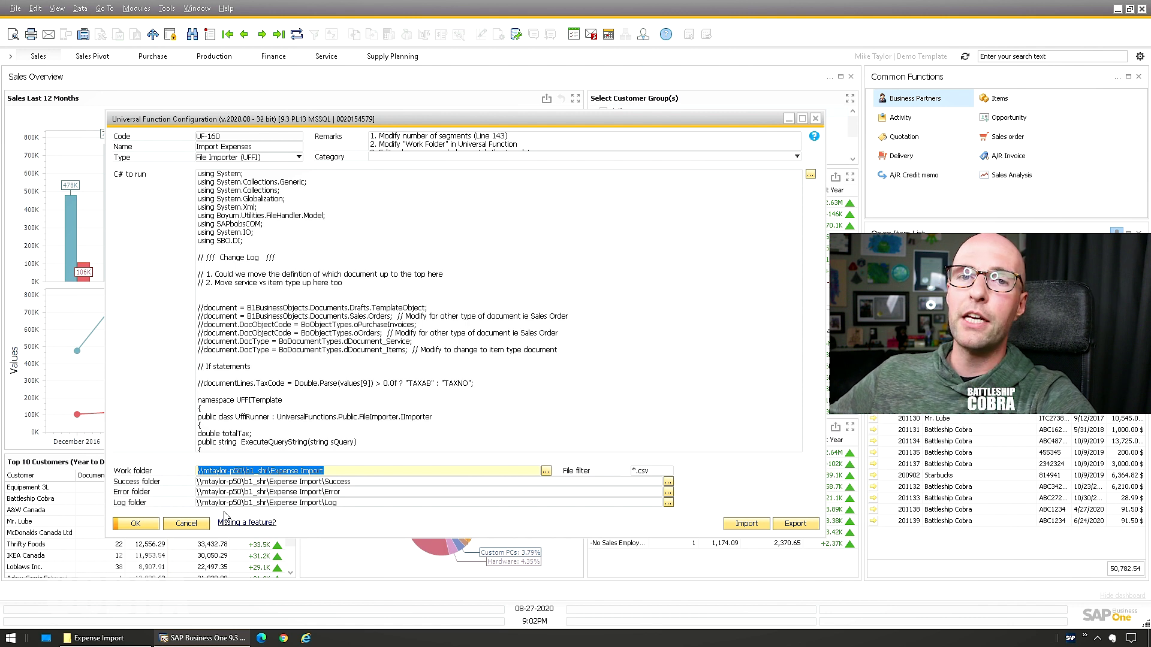
Step: Open the full remarks of UF-160, review the three setup instructions, and close the remarks and the configuration without saving
{"action": "left_click_drag", "start_coordinate": [530, 118], "coordinate": [504, 117]}
{"action": "left_click", "coordinate": [533, 144]}
{"action": "key", "text": "ctrl+Tab"}
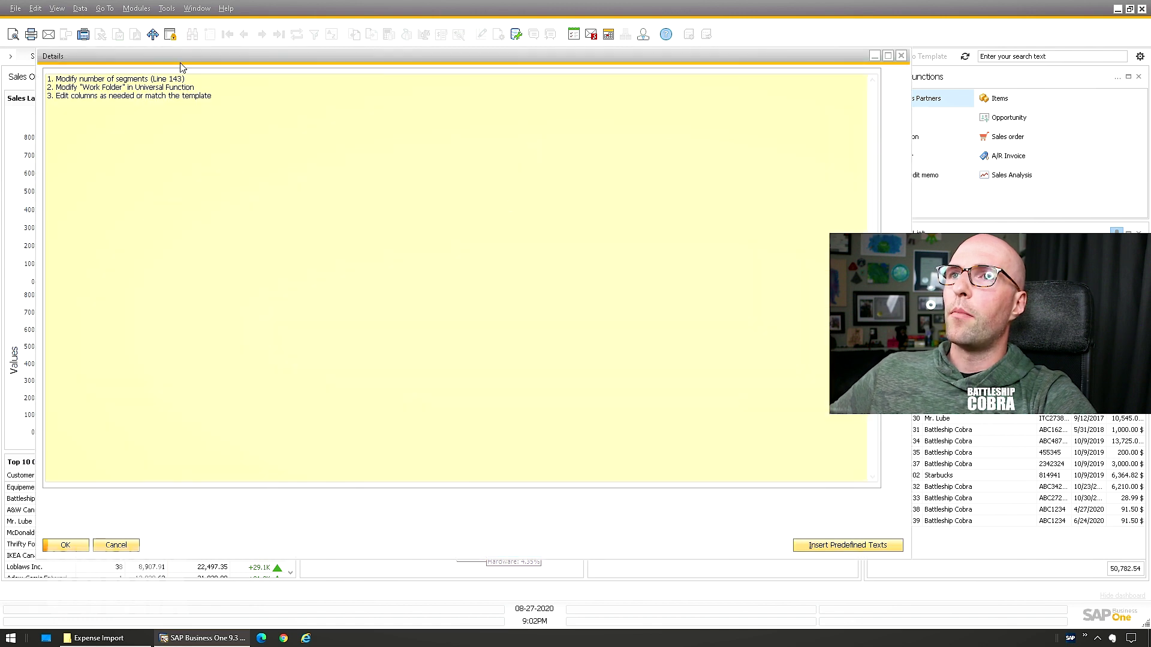
{"action": "left_click_drag", "start_coordinate": [88, 78], "coordinate": [178, 78]}
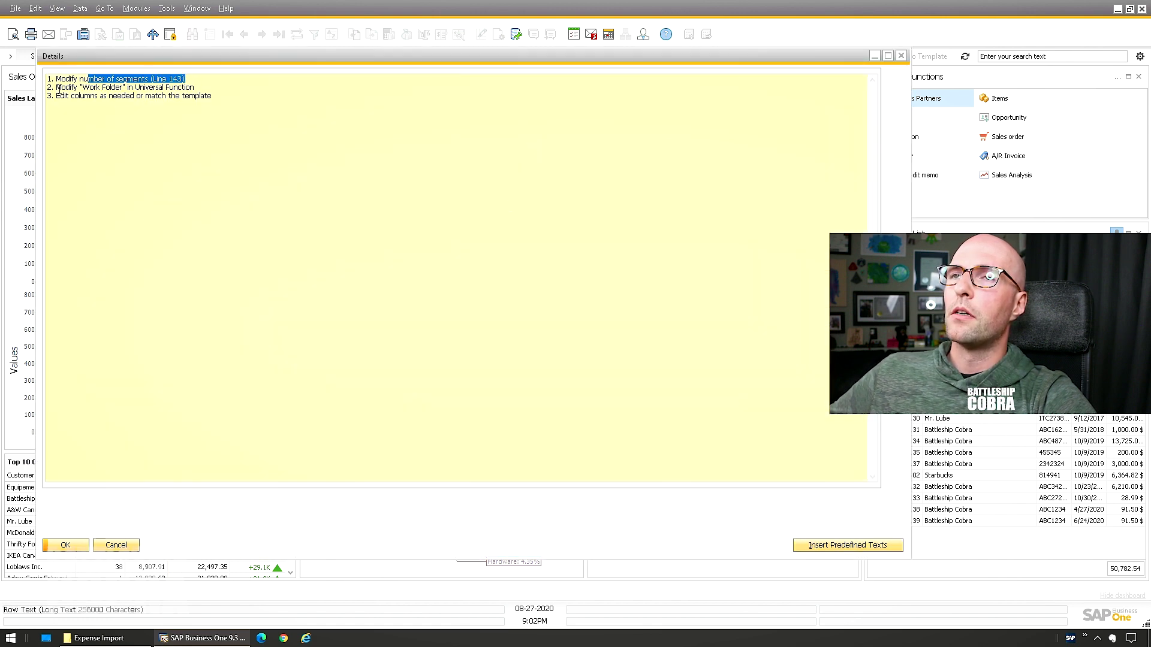
{"action": "left_click_drag", "start_coordinate": [55, 88], "coordinate": [212, 87]}
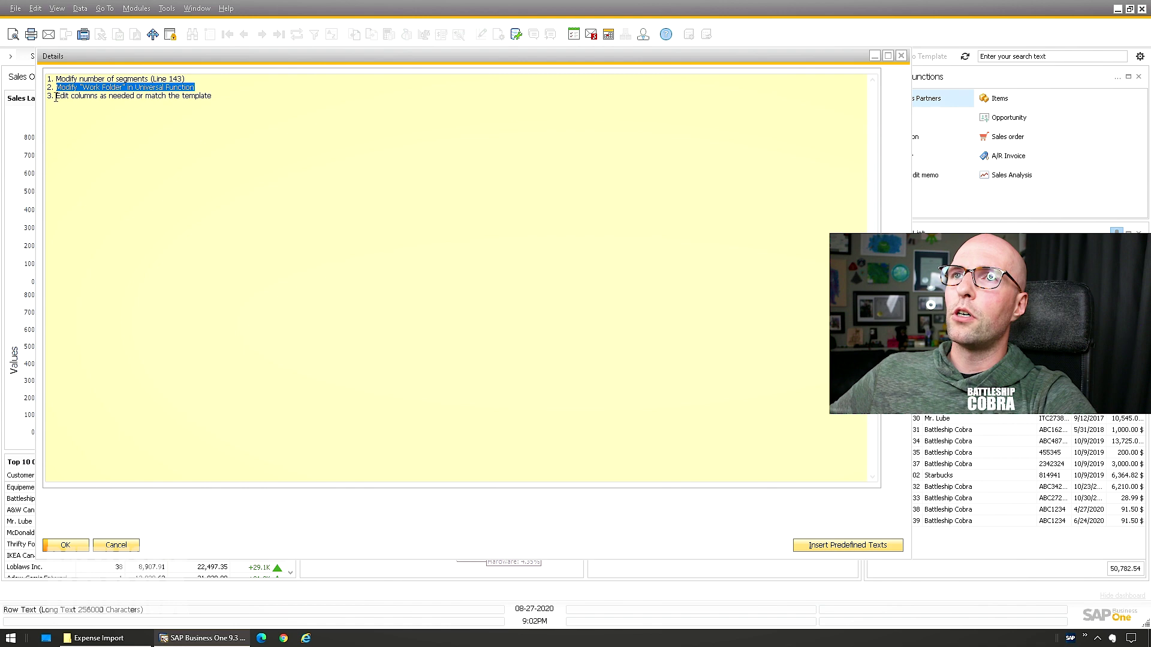
{"action": "left_click_drag", "start_coordinate": [57, 96], "coordinate": [230, 99]}
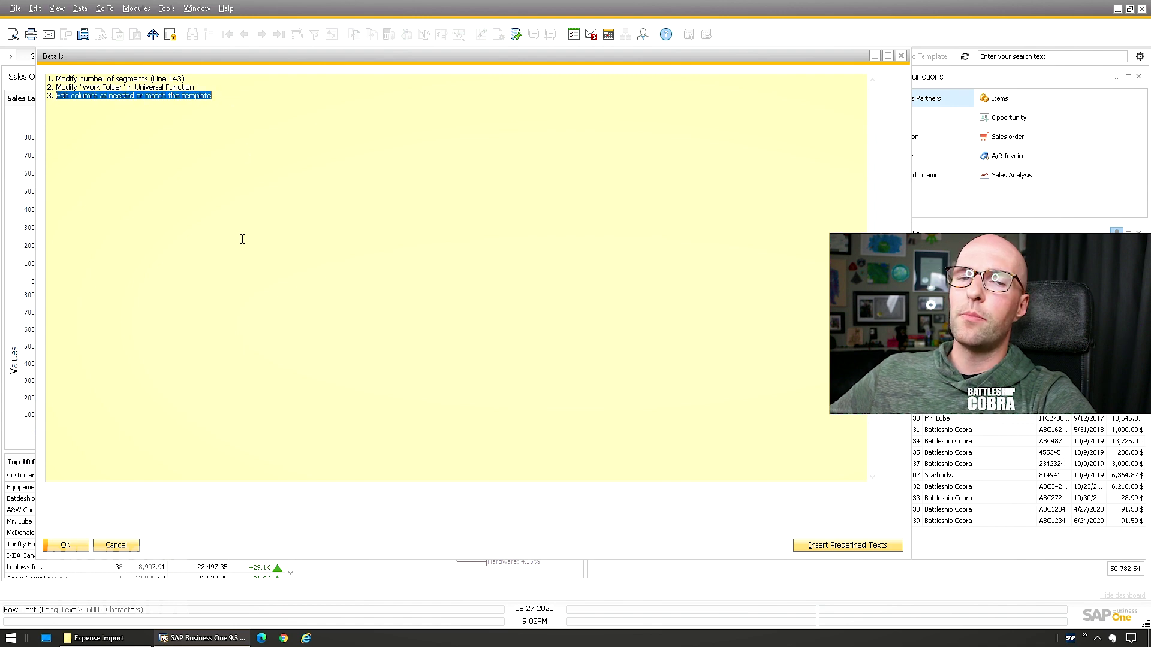
{"action": "left_click", "coordinate": [125, 547]}
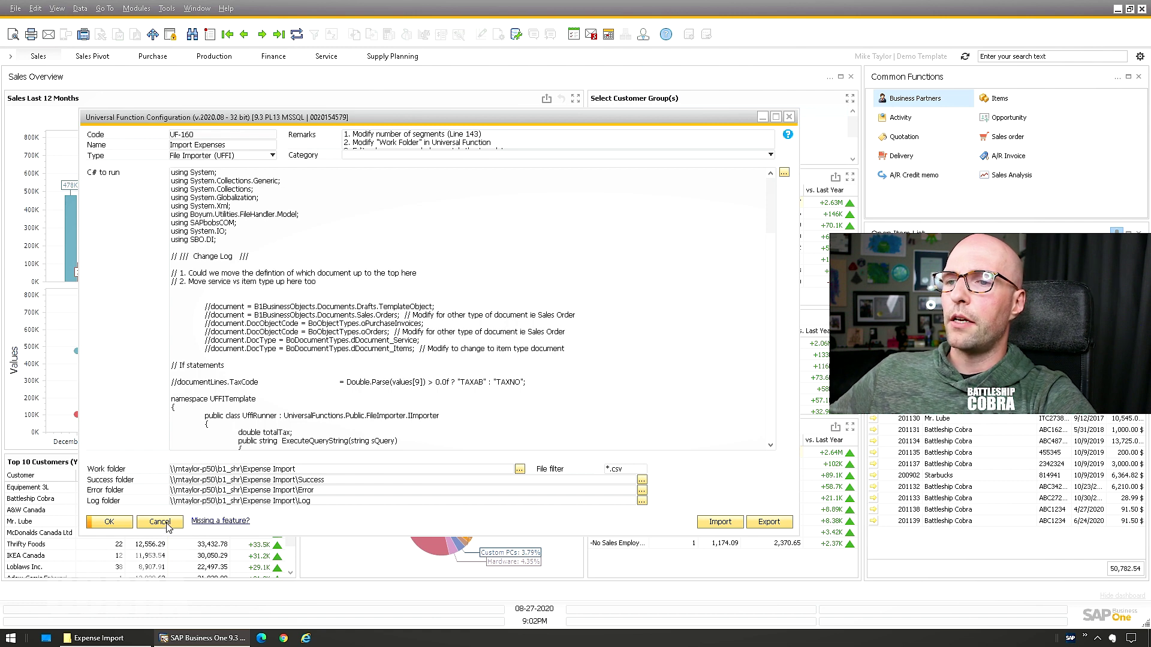
{"action": "left_click", "coordinate": [157, 523]}
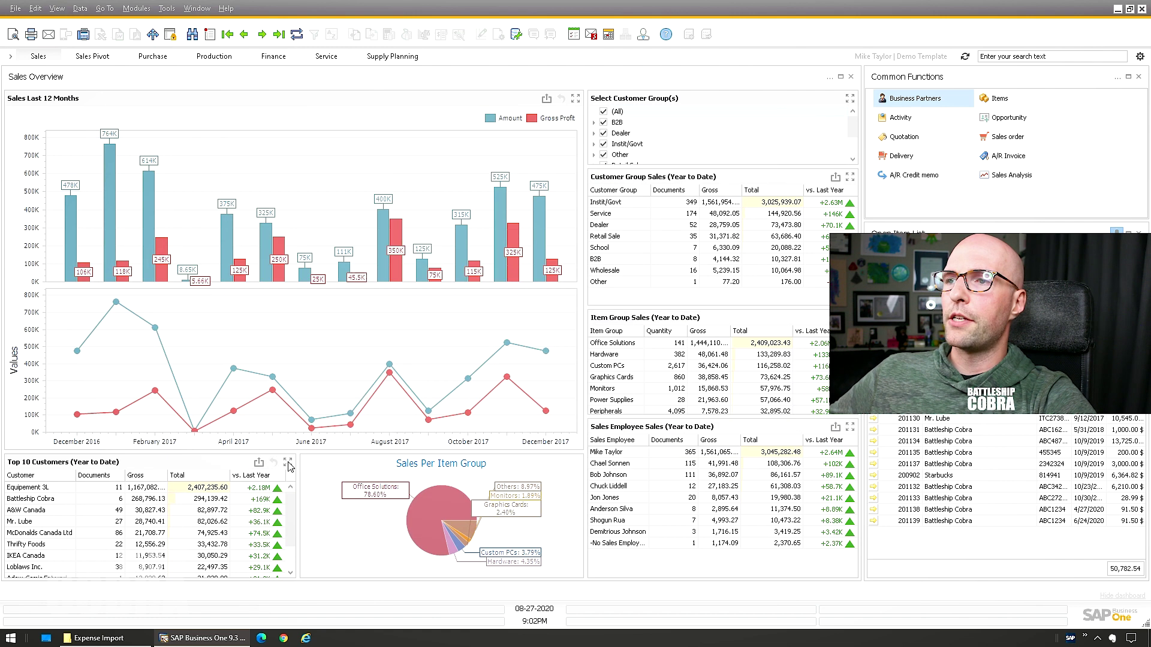
Step: Run Import Expenses from the Purchasing - A/P module and confirm importing the CSV files from the Expense Import folder
{"action": "left_click", "coordinate": [136, 9]}
{"action": "mouse_move", "coordinate": [150, 88]}
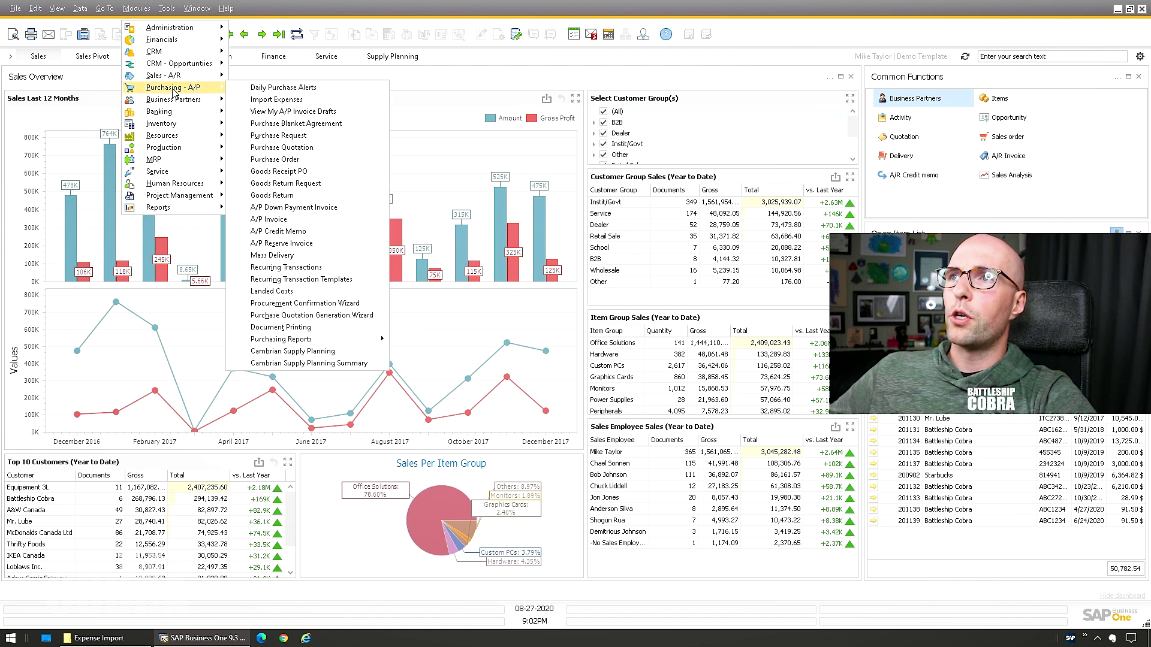
{"action": "left_click", "coordinate": [277, 100]}
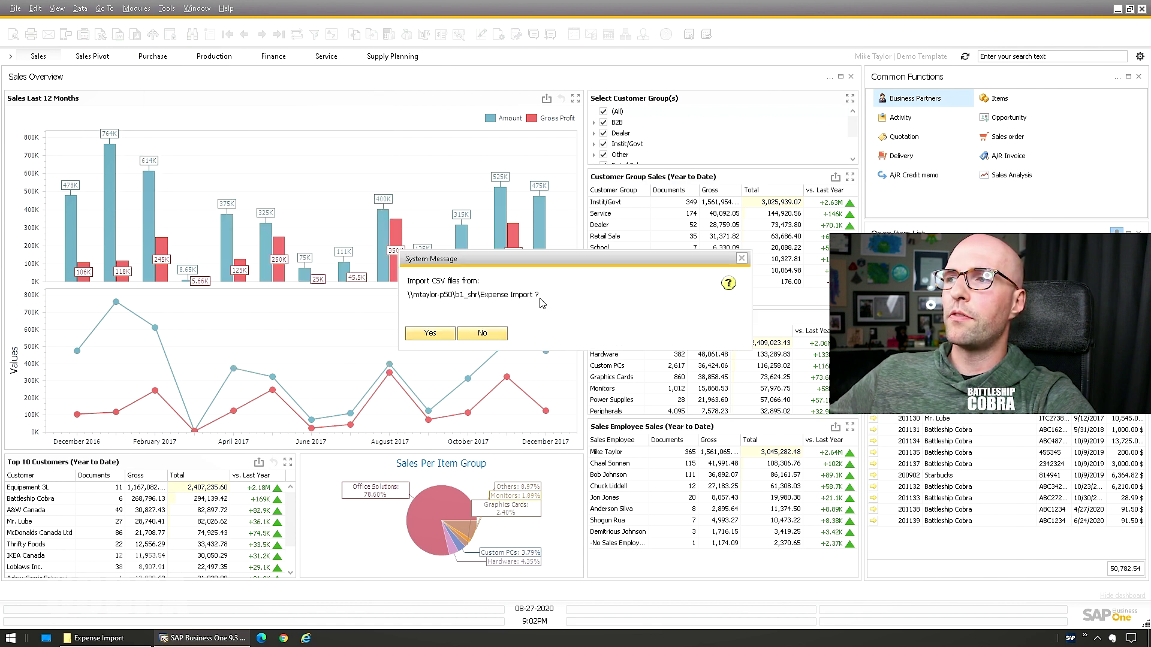
{"action": "left_click", "coordinate": [428, 335]}
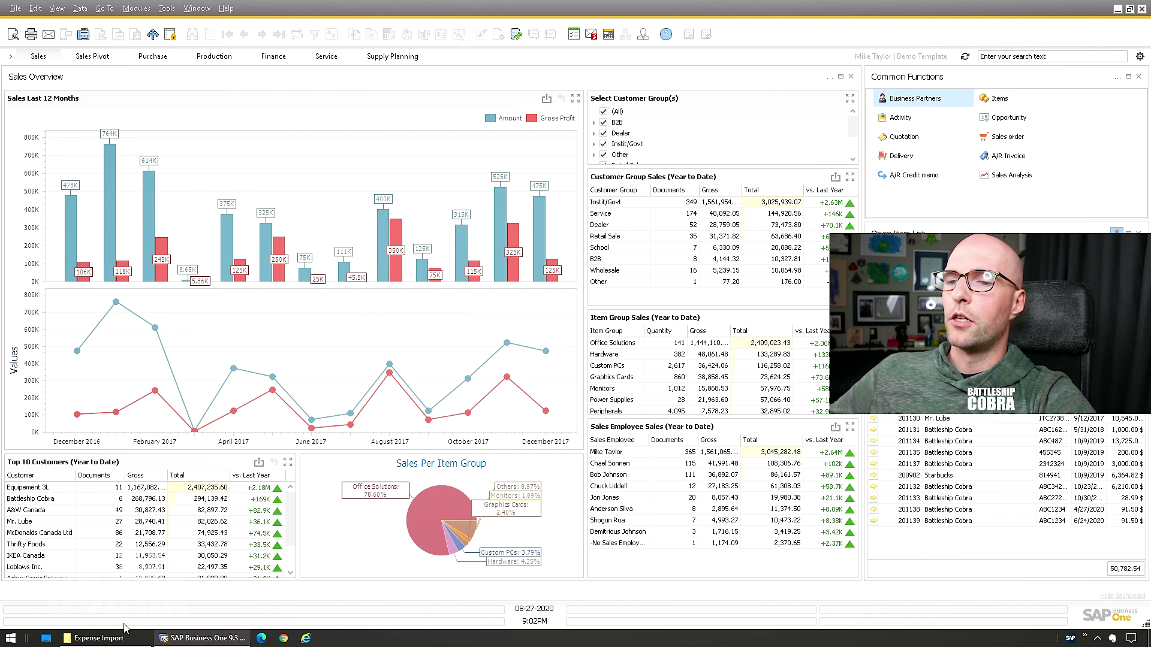
Step: Check the Expense Import folder and open View My A/P Invoice Drafts from Purchasing - A/P in SAP Business One
{"action": "left_click", "coordinate": [104, 639]}
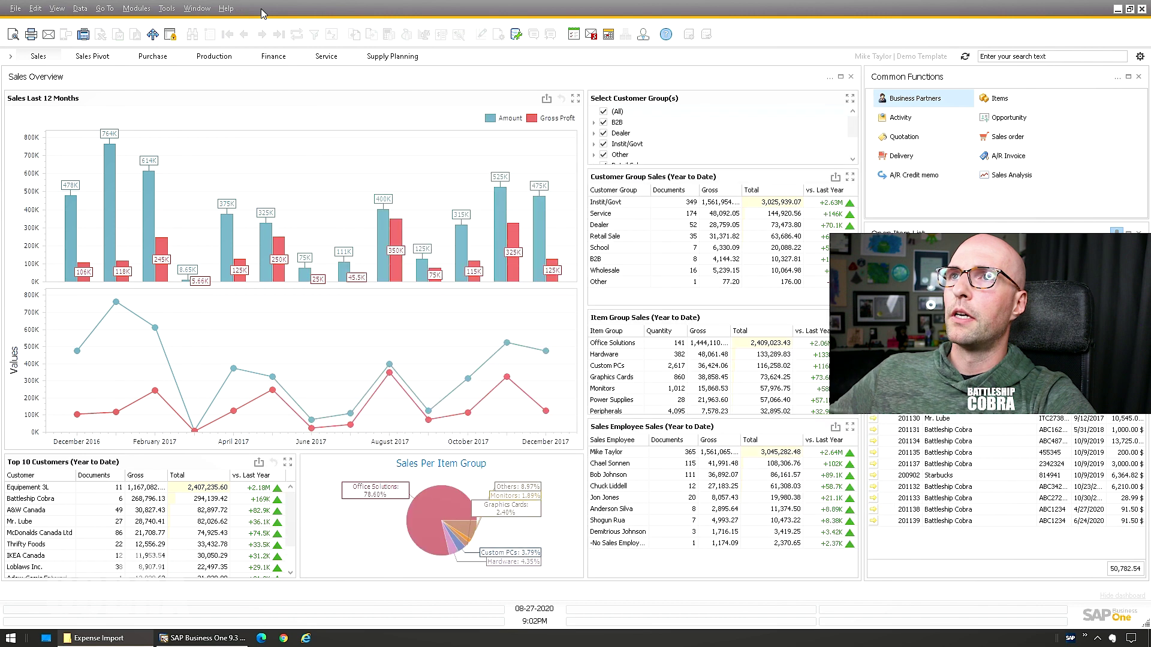
{"action": "left_click", "coordinate": [256, 16]}
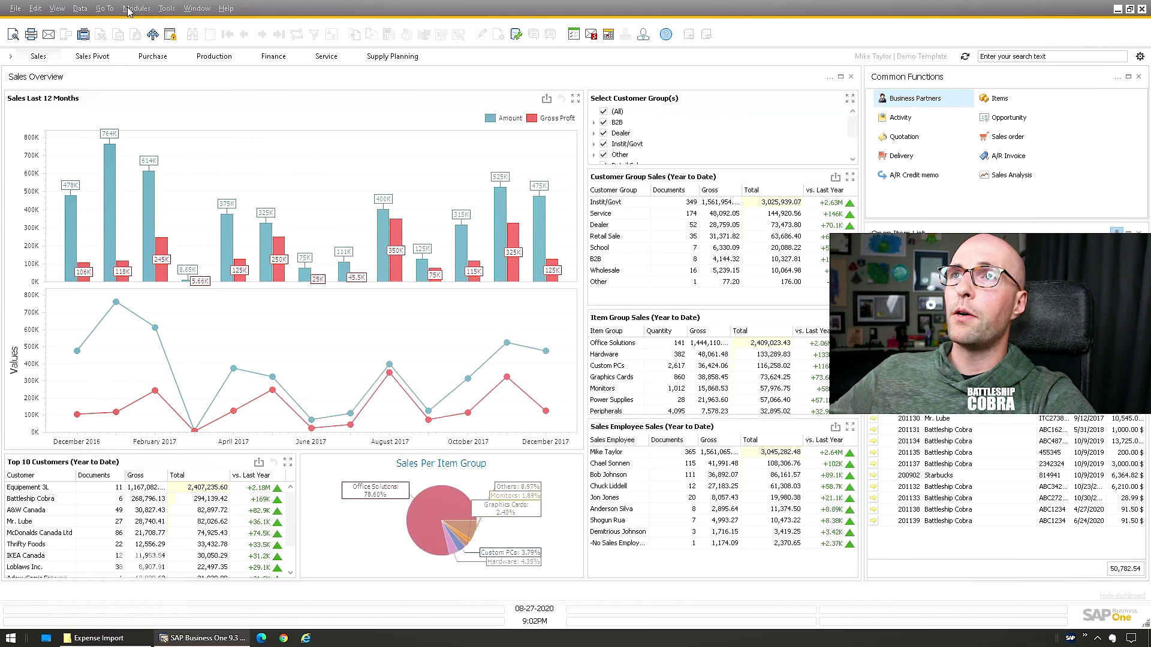
{"action": "left_click", "coordinate": [128, 9]}
{"action": "mouse_move", "coordinate": [229, 90]}
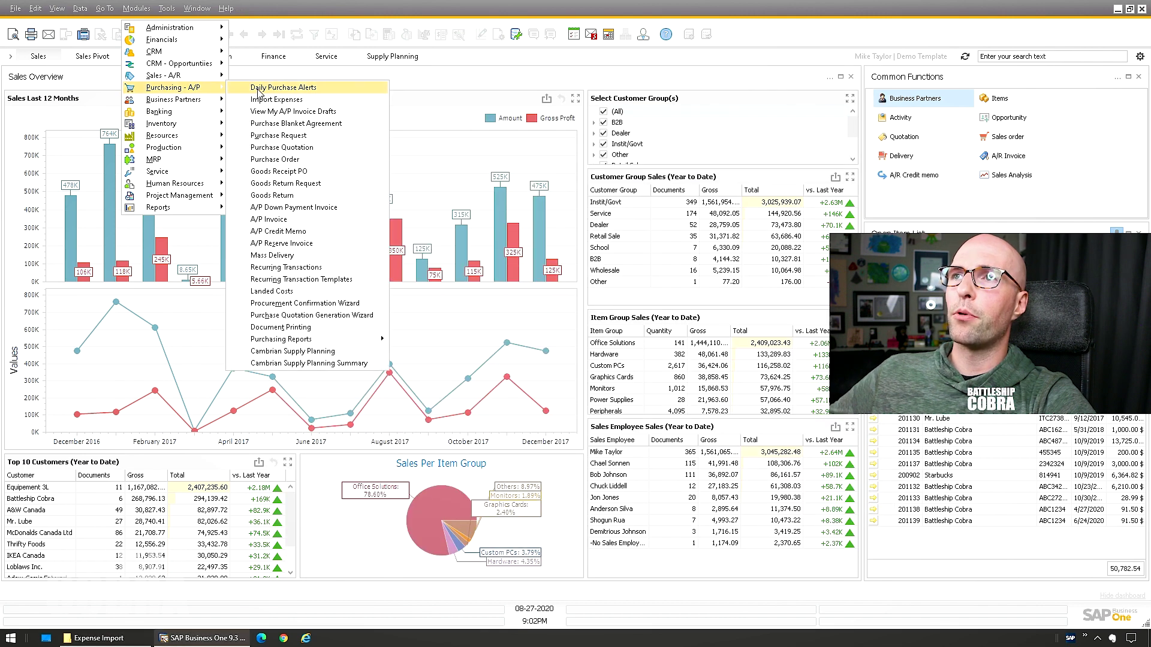
{"action": "left_click", "coordinate": [293, 114]}
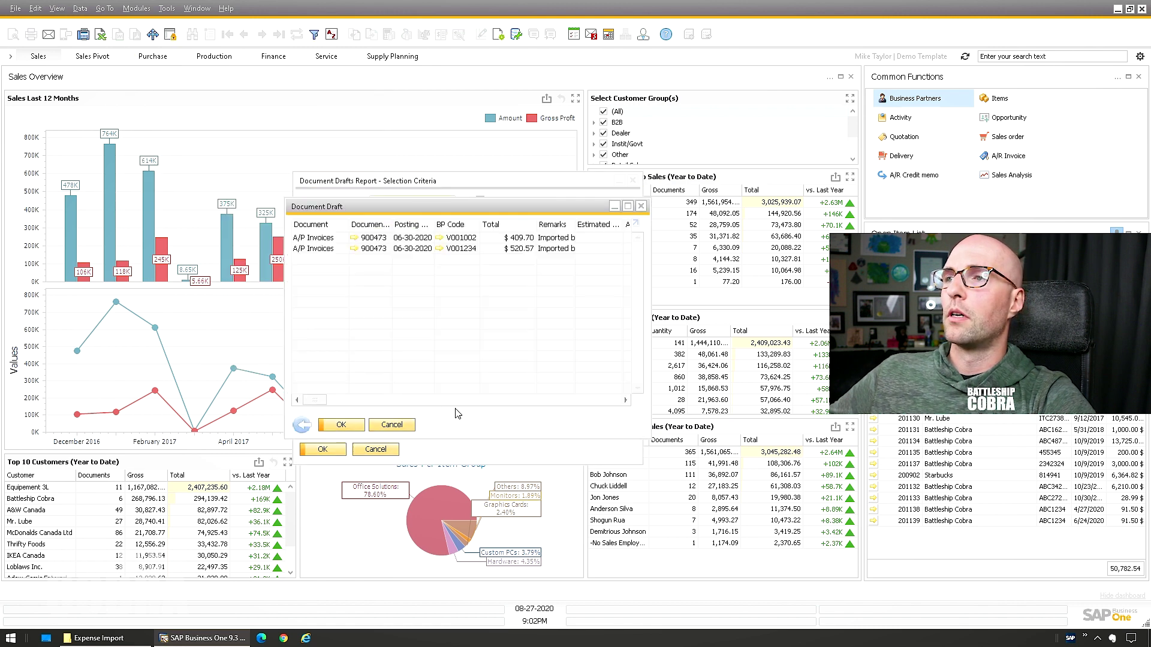
Step: Open the Vendor #1 A/P invoice draft and move its window aside to uncover the draft list
{"action": "left_click", "coordinate": [321, 239]}
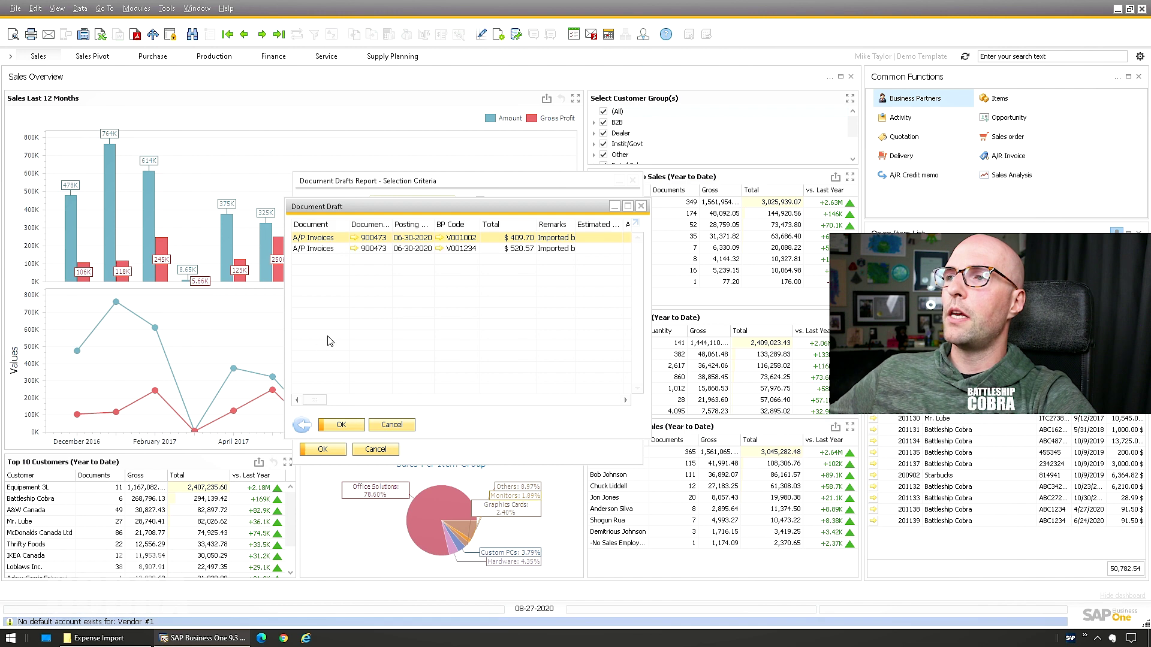
{"action": "key", "text": "Return"}
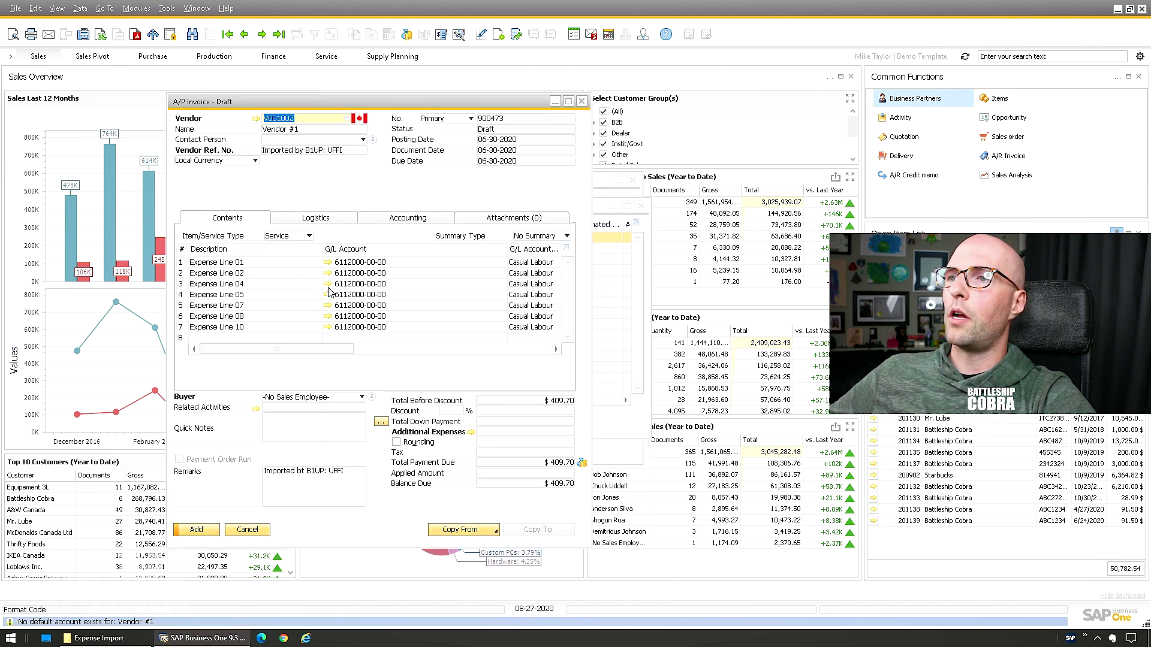
{"action": "left_click_drag", "start_coordinate": [296, 105], "coordinate": [196, 105]}
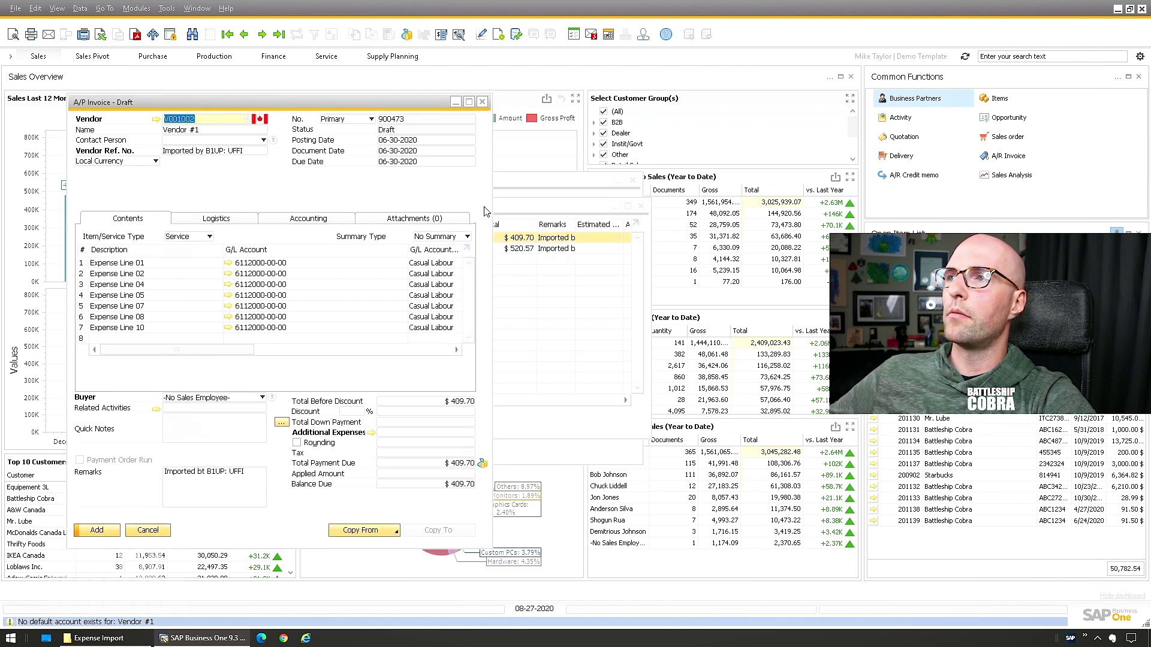
Step: Open the Vendor #2 A/P invoice draft, place it beside the Vendor #1 draft, and review the expense lines of Vendor #1
{"action": "left_click", "coordinate": [369, 253]}
{"action": "left_click", "coordinate": [355, 249]}
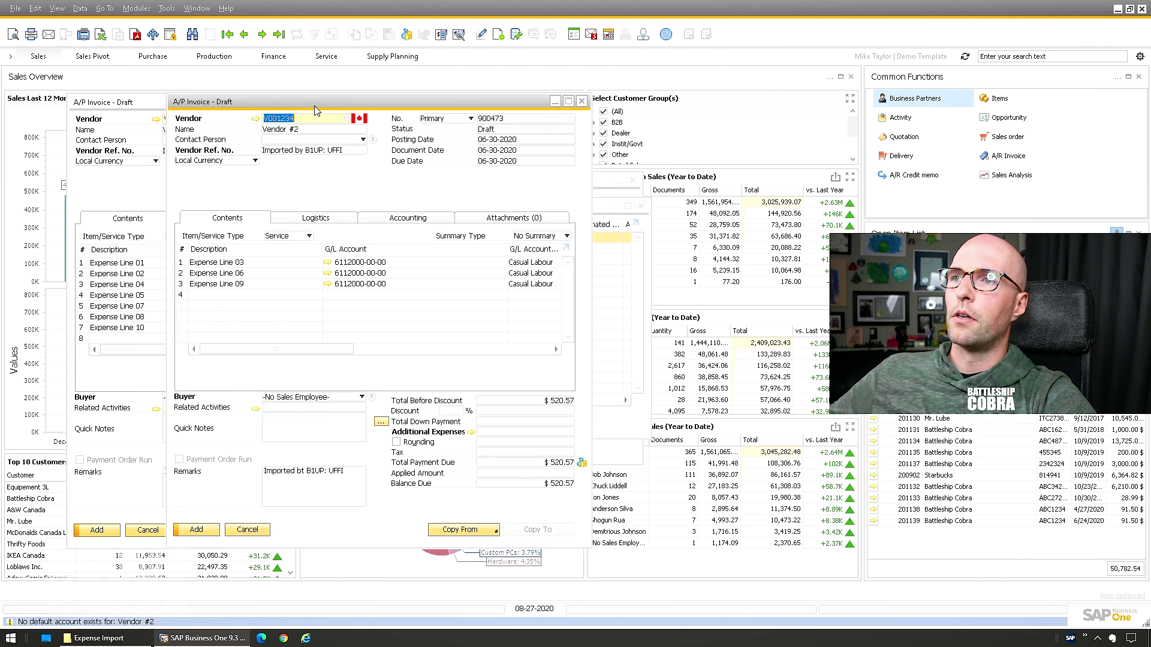
{"action": "left_click_drag", "start_coordinate": [314, 102], "coordinate": [452, 121]}
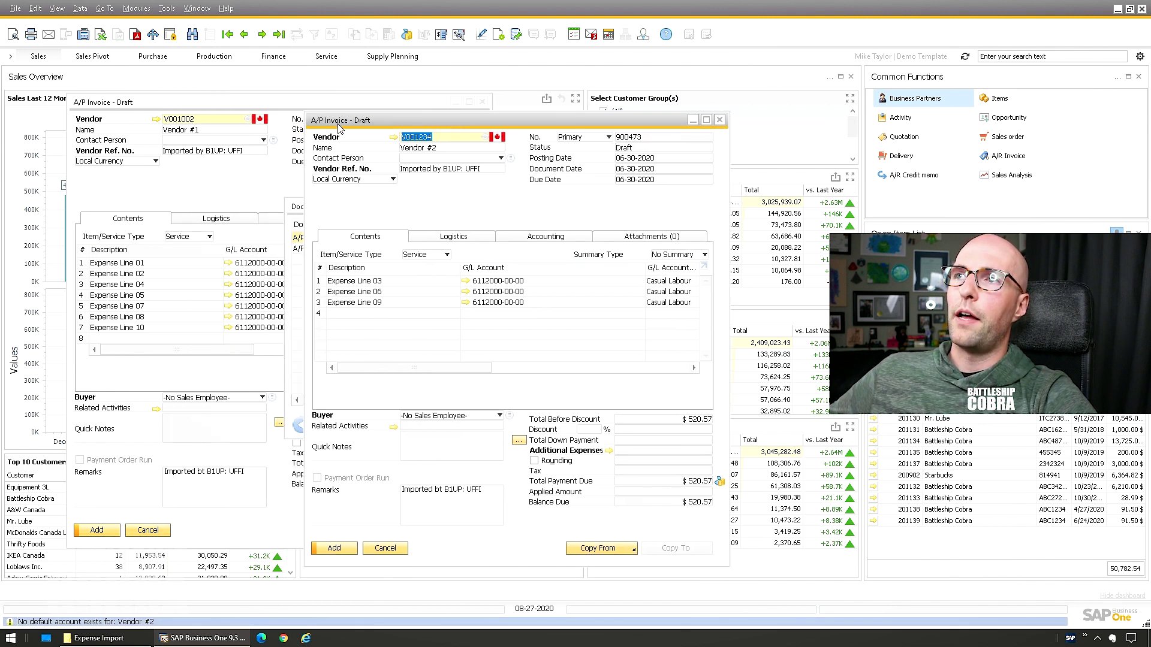
{"action": "left_click", "coordinate": [146, 271]}
{"action": "left_click", "coordinate": [146, 271]}
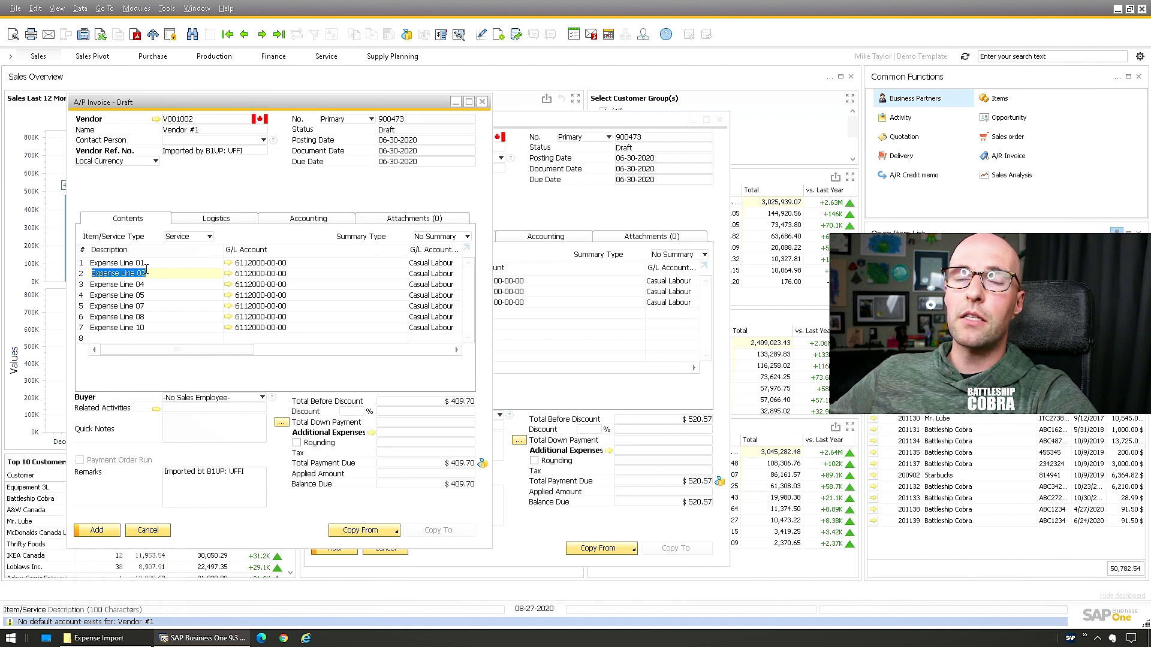